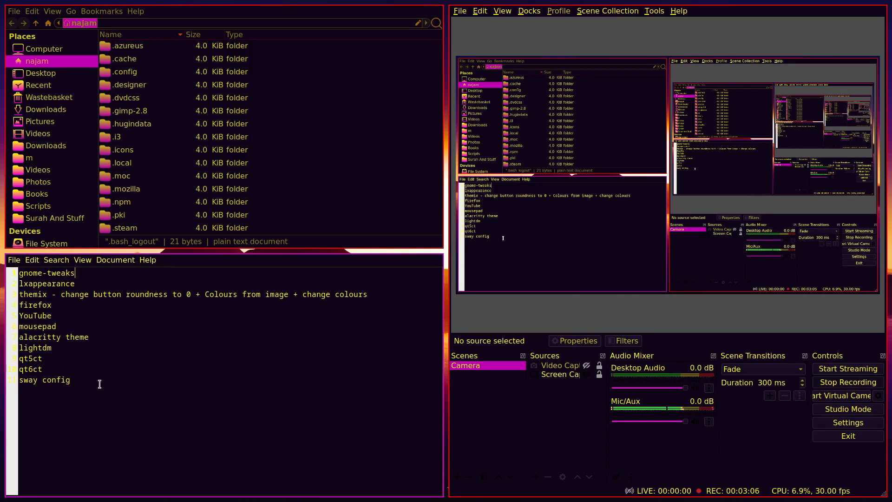
Look over the Mousepad to-do lines from firefox to sway config, highlight 'alacritty', then go to empty workspace 5
left_click_drag(98, 383, 19, 307)
left_click(120, 331)
key("super+b")
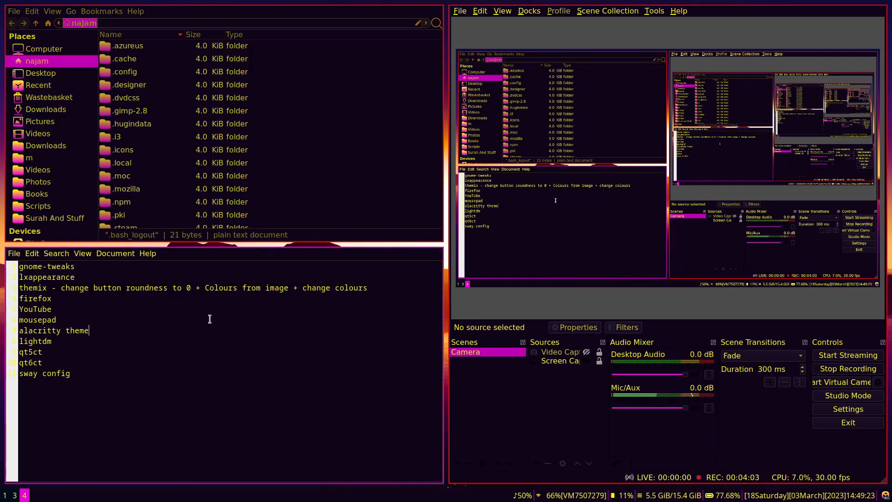
double_click(47, 331)
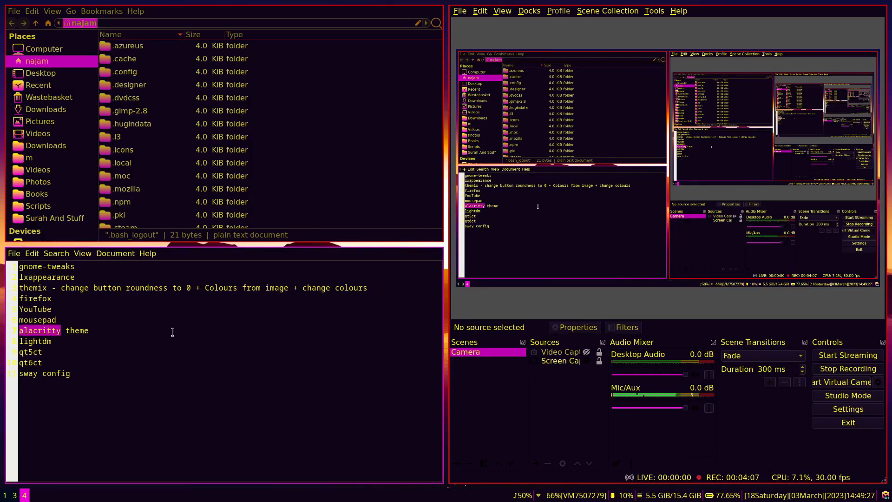
key("super+5")
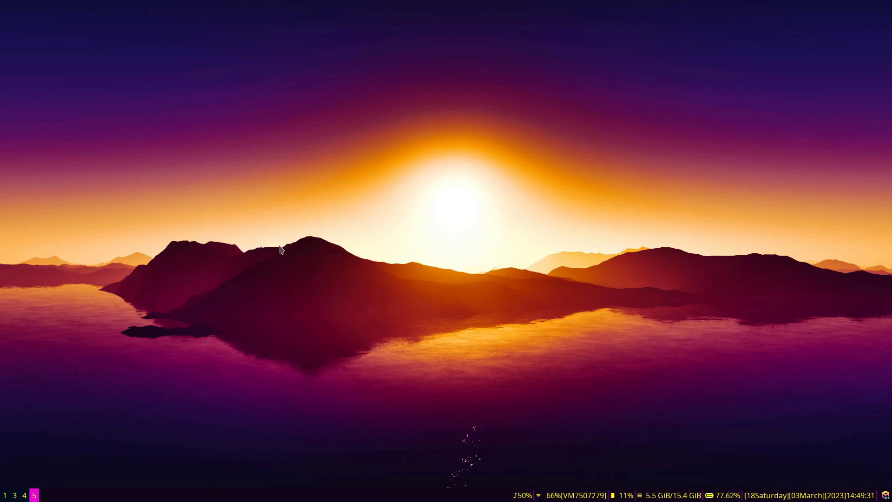
Launch the Themix/Oomox theme designer from the app launcher
key("super+d")
type("themi")
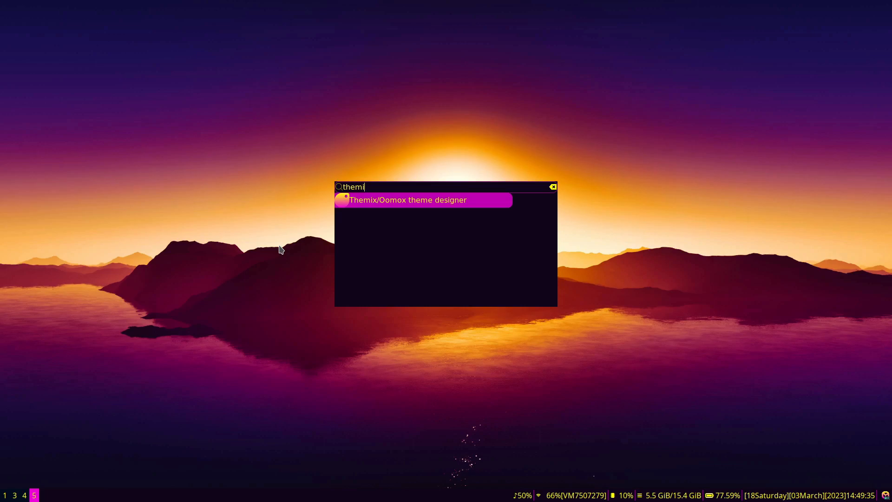
key("Return")
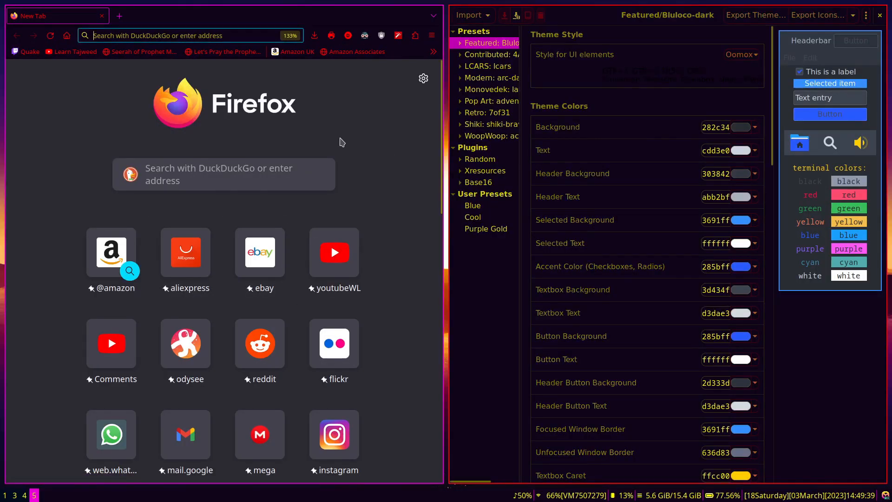
Search the web for 'oomox' and scroll the themix-gui GitHub page to its Installation section
type("oomox")
key("Return")
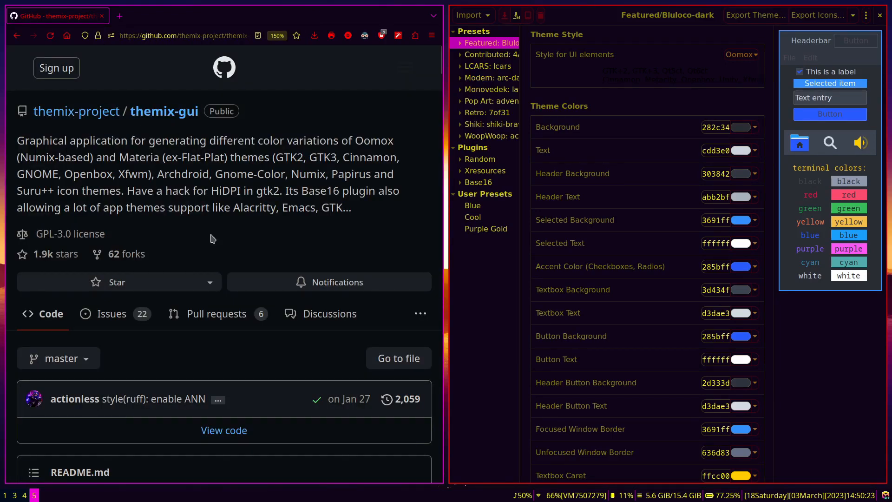
scroll(213, 239, "down", 8)
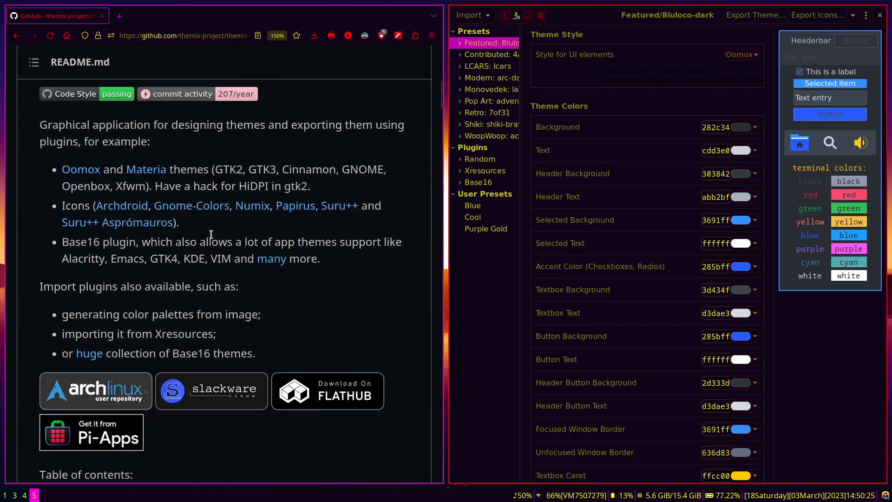
scroll(211, 234, "down", 4)
scroll(213, 239, "up", 12)
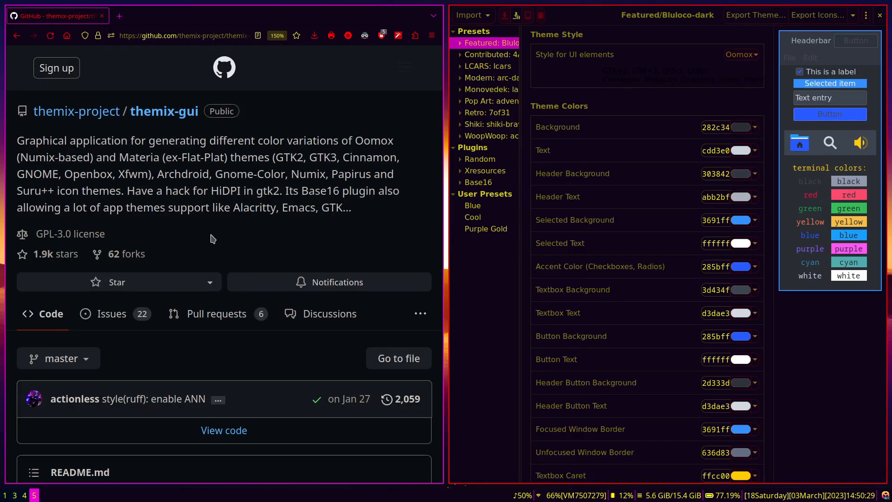
scroll(213, 238, "down", 7)
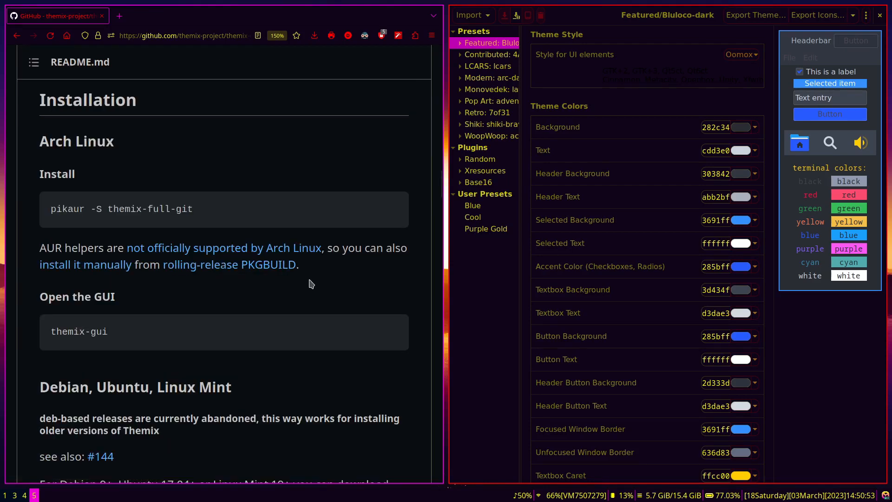
key("super+d")
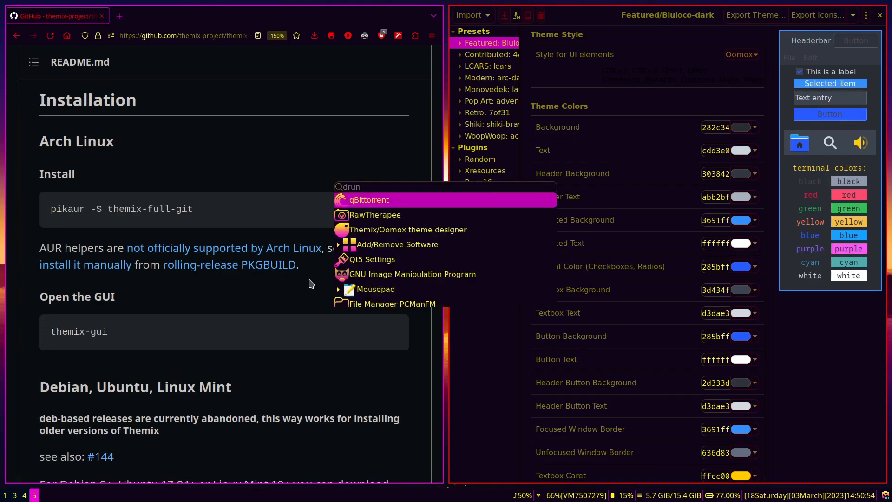
Launch Pamac and search for the themix-gui-git package
type("pama")
key("Return")
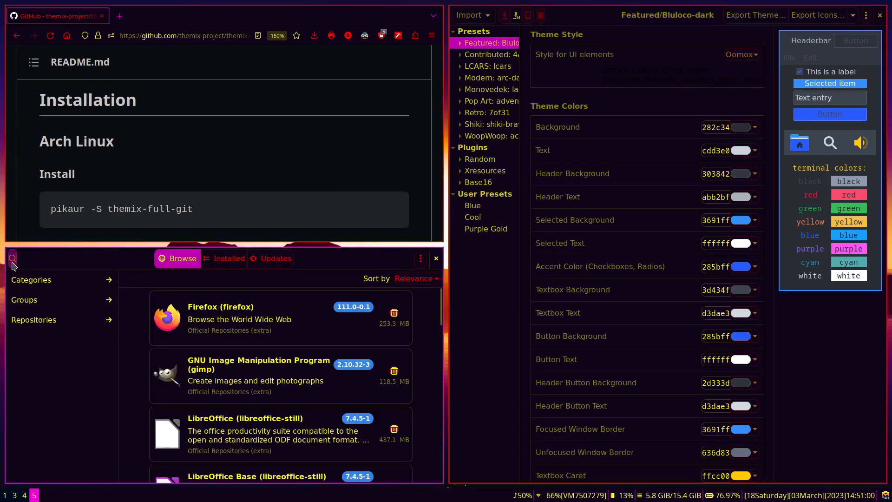
left_click(12, 261)
type("th")
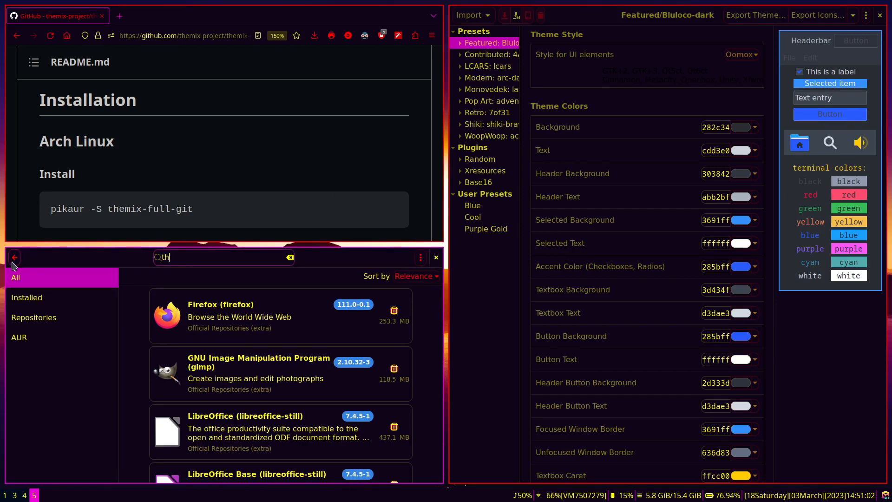
type("emix")
key("Down")
key("Down")
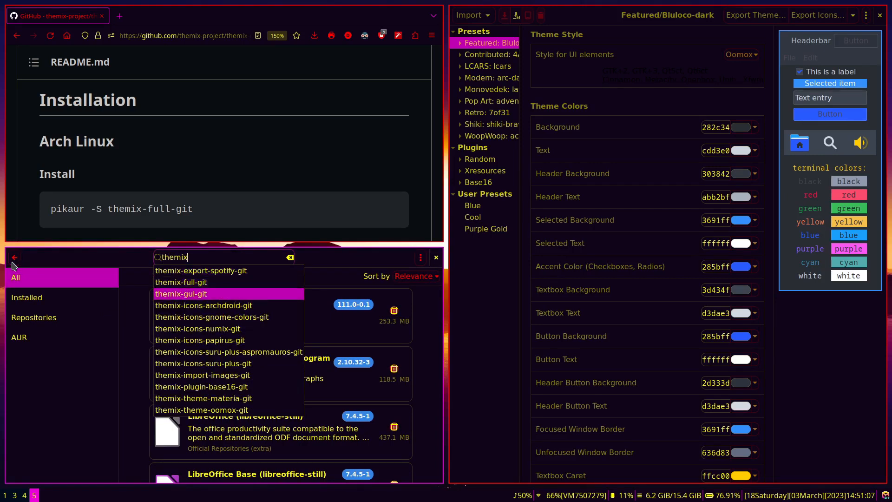
key("Return")
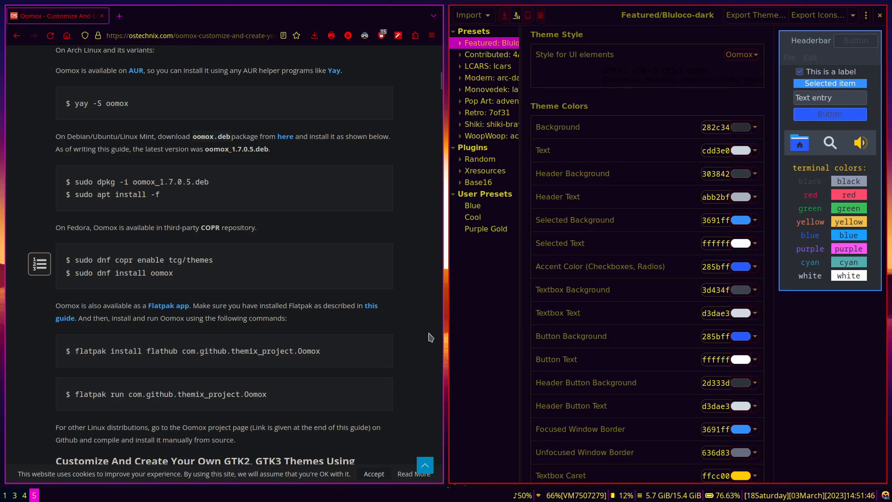
Preview Featured and Contributed presets: Bluloco-dark, quakeWorld, Cyberpunk-Neon and the LCARS group
left_click(483, 229)
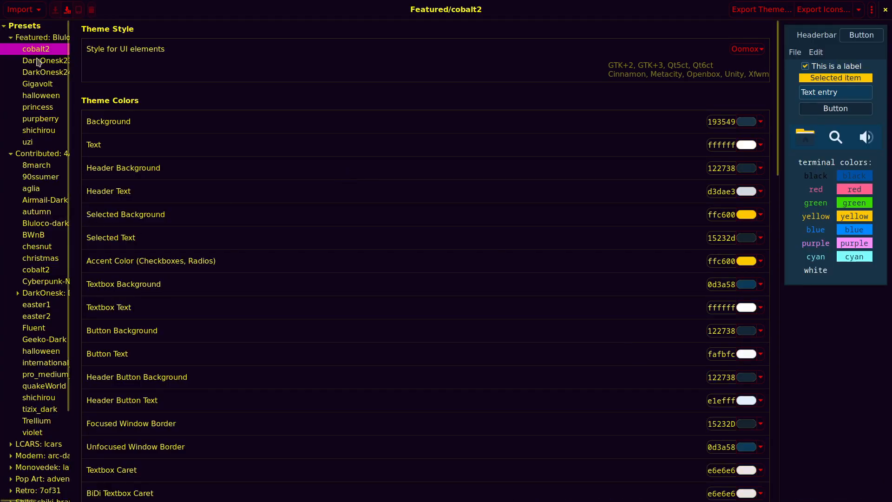
left_click(12, 39)
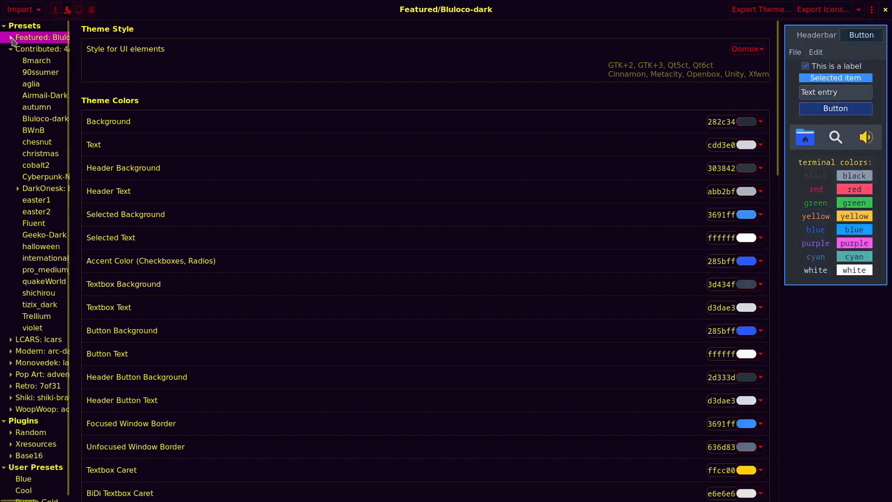
left_click(10, 49)
left_click(10, 49)
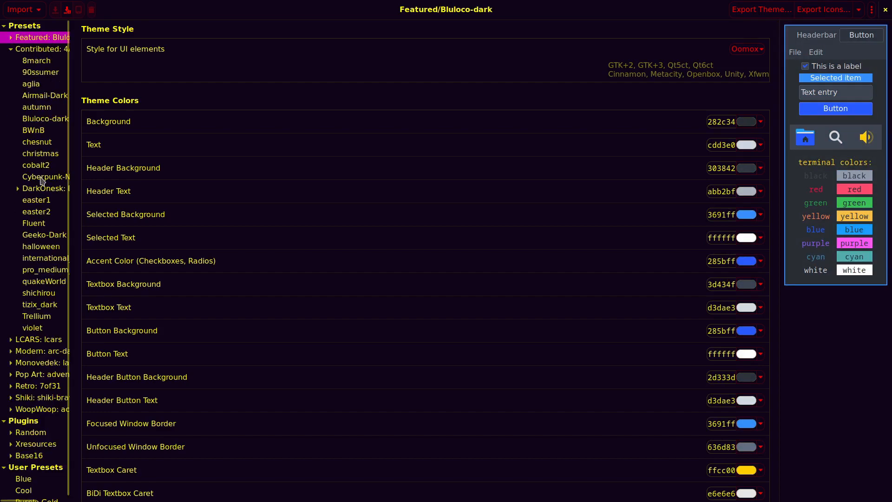
left_click(41, 286)
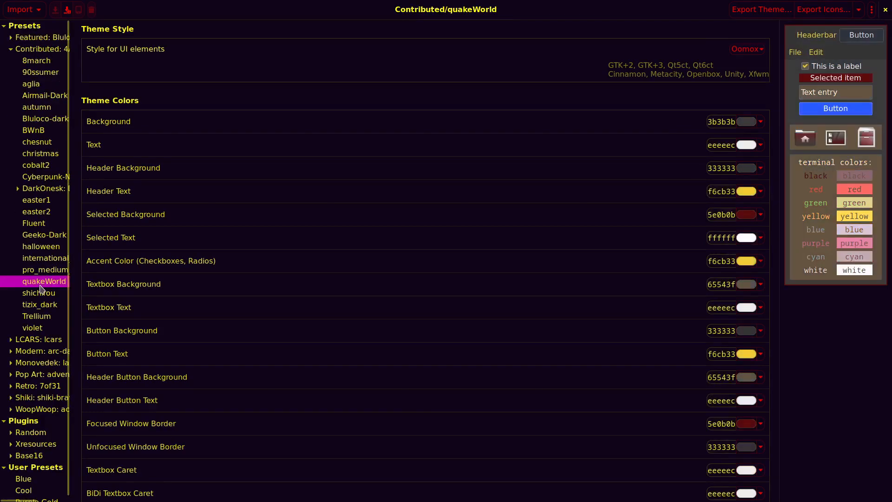
left_click(43, 178)
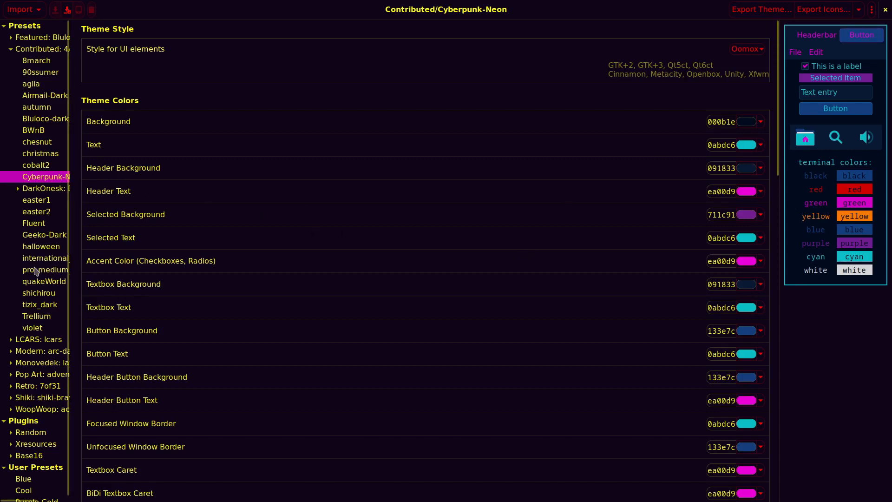
left_click(11, 342)
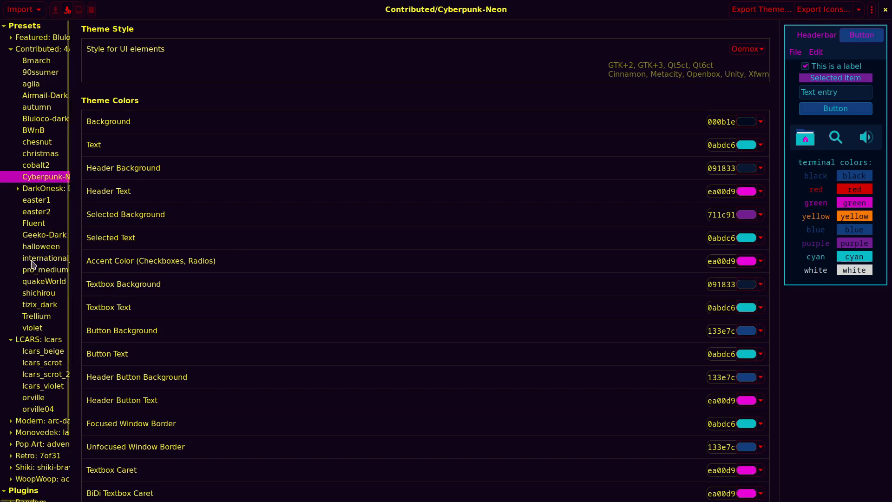
left_click(11, 49)
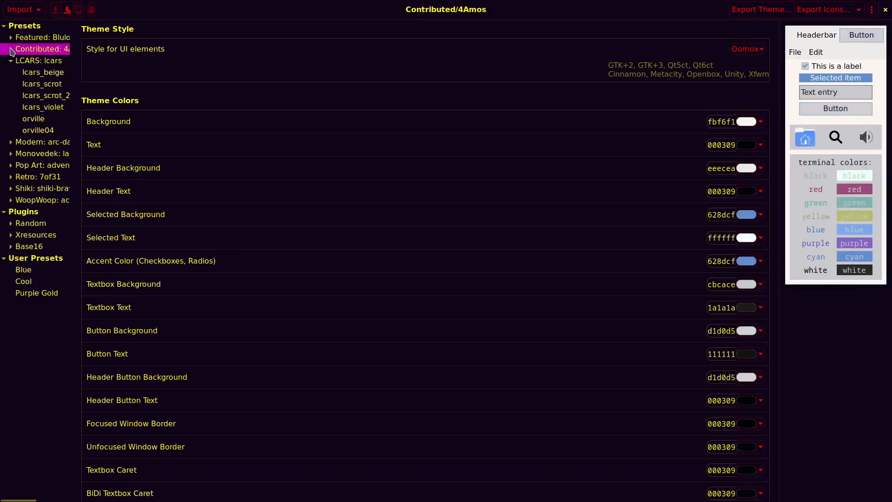
left_click(11, 60)
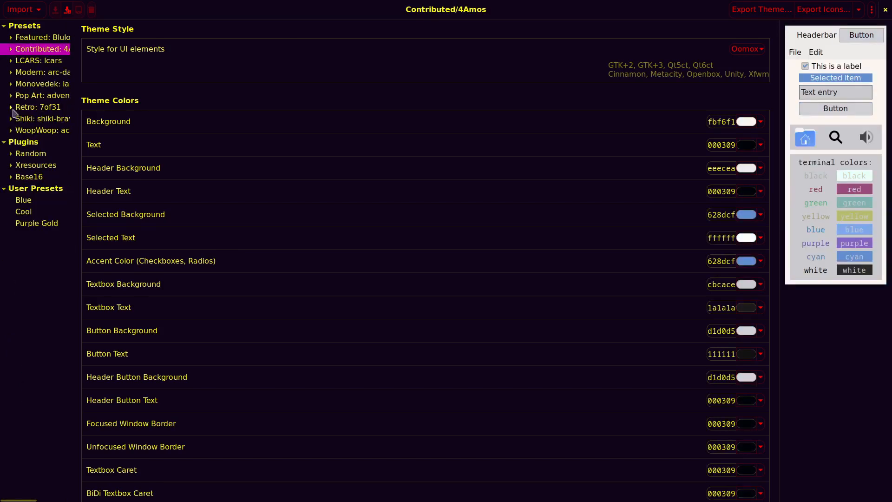
Generate a few themes with the random and random2 plugins
left_click(12, 154)
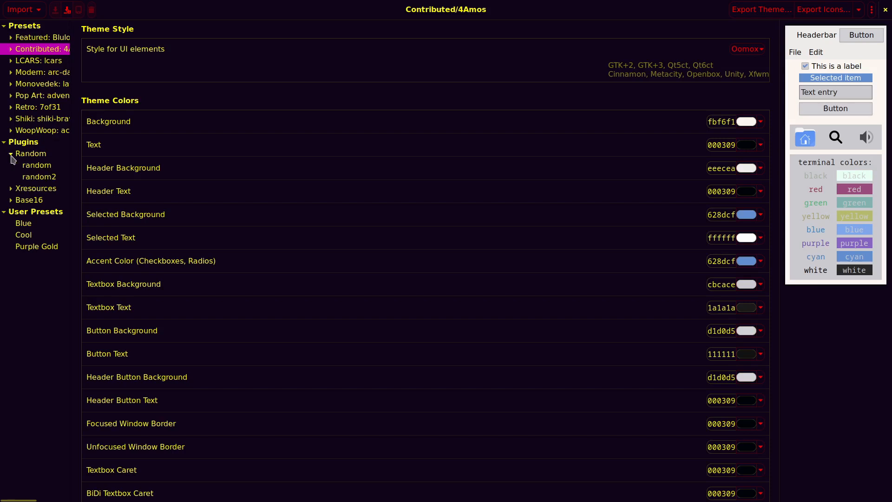
left_click(33, 168)
left_click(40, 180)
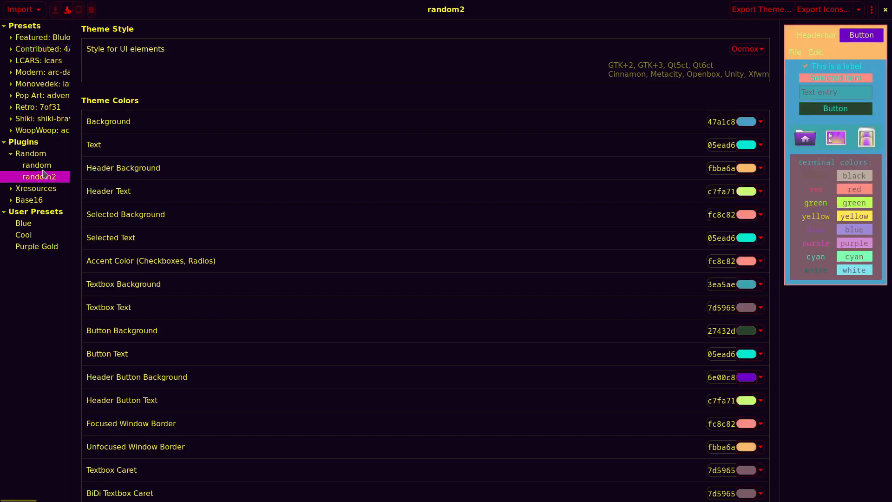
left_click(42, 168)
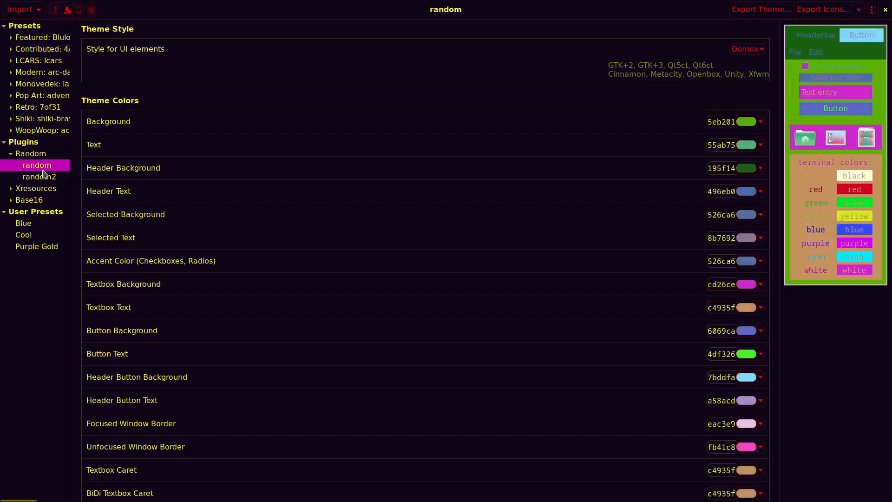
left_click(9, 154)
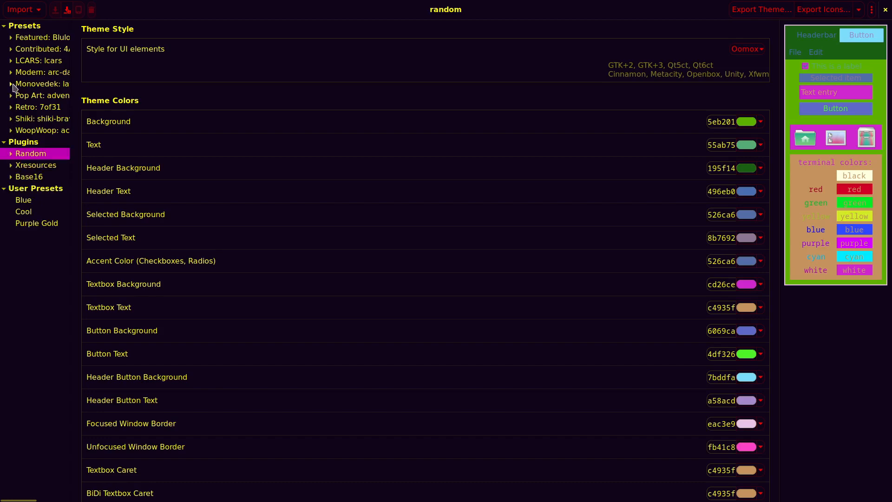
Glance at Base16 darcula, then load the Purple Gold user preset
left_click(11, 177)
left_click(12, 178)
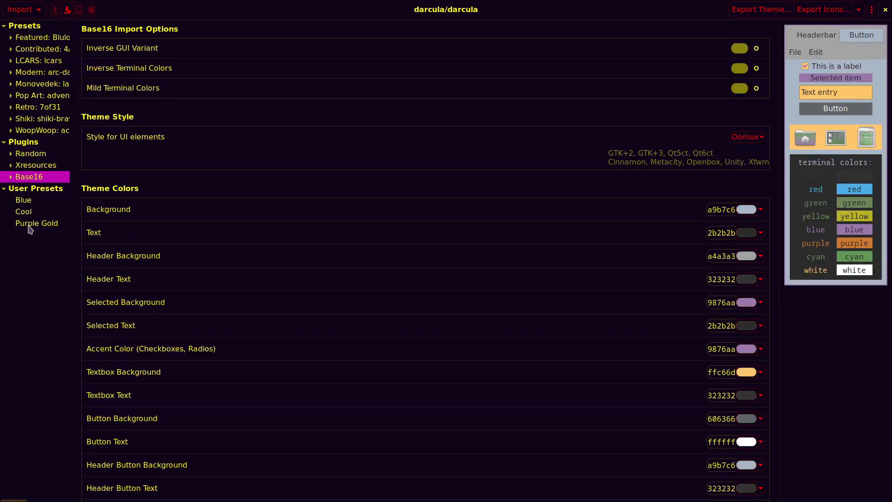
scroll(227, 253, "down", 8)
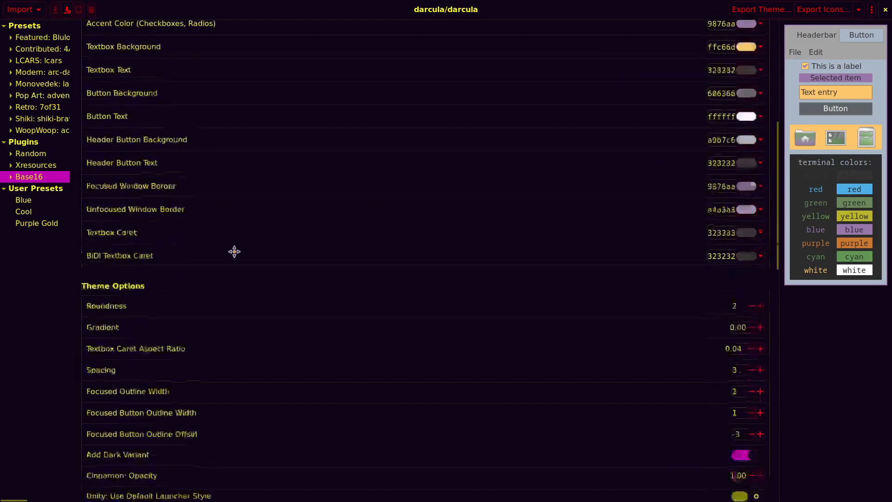
scroll(235, 254, "up", 8)
left_click(42, 227)
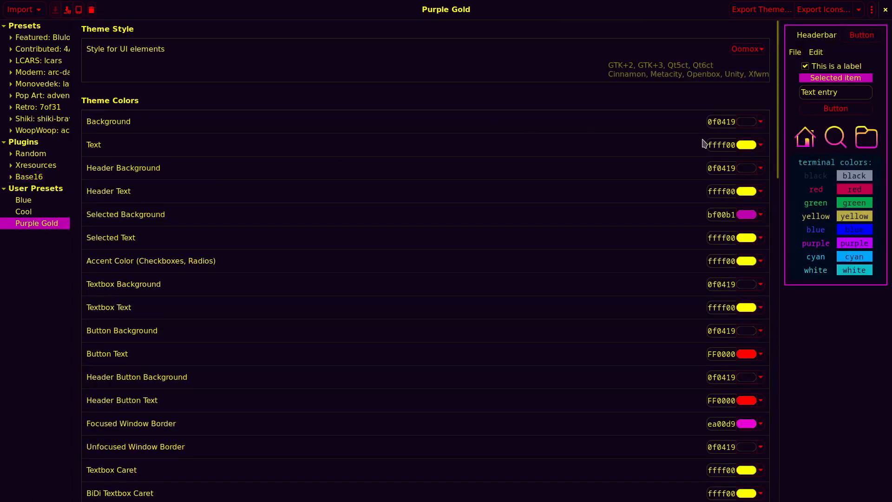
Set the Text and Textbox Text colours to magenta ea00d9
double_click(724, 426)
key("ctrl+c")
double_click(723, 143)
key("ctrl+v")
double_click(722, 307)
key("ctrl+v")
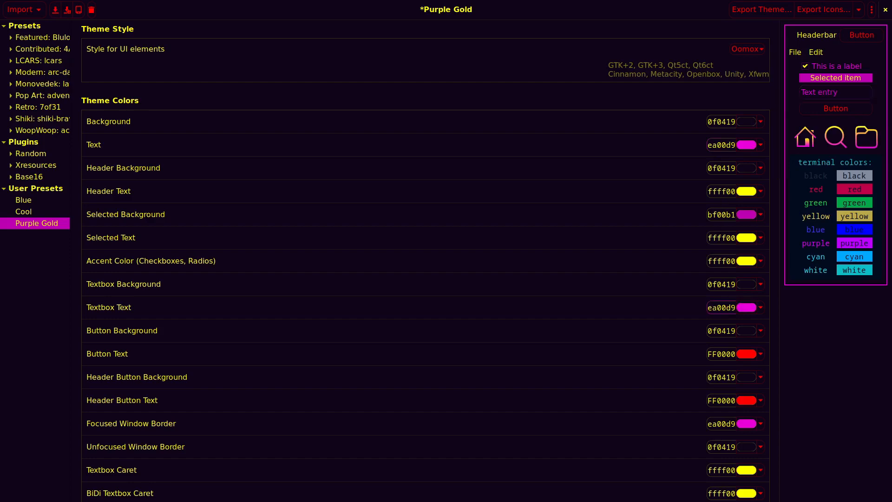
Set Roundness to 0 and review the Terminal and Spotify sections
scroll(641, 286, "down", 10)
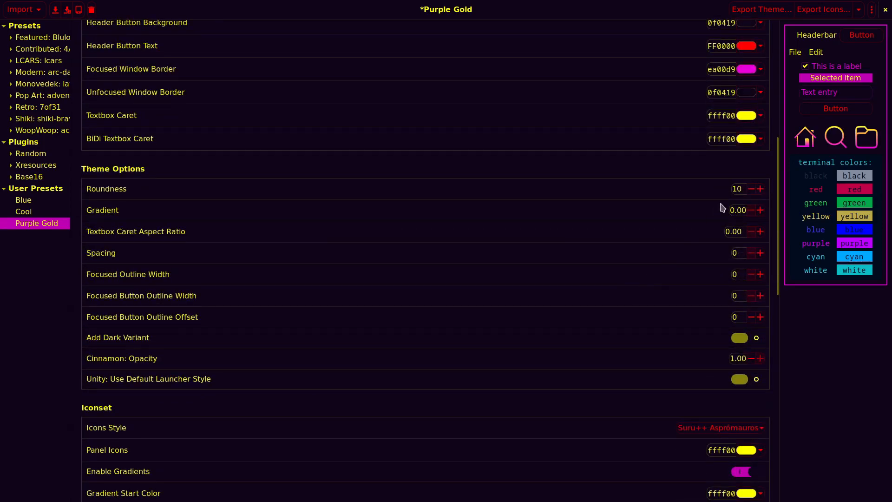
double_click(742, 187)
type("0")
scroll(593, 344, "down", 5)
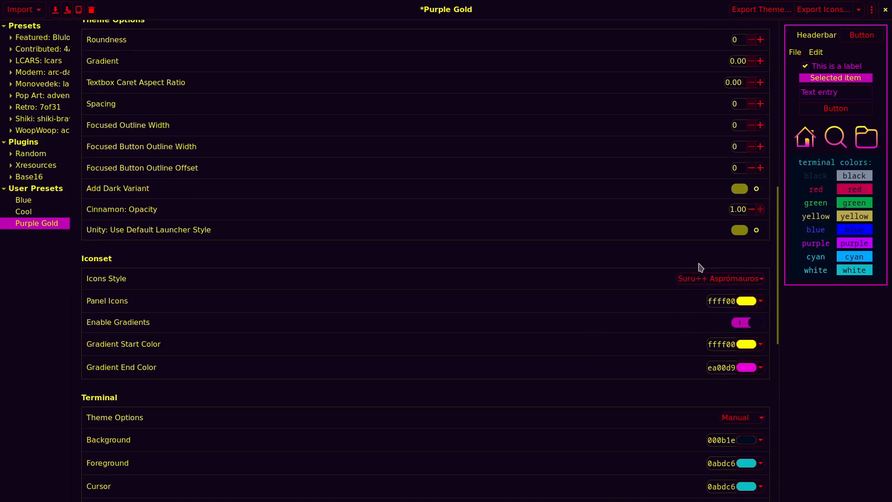
scroll(564, 386, "down", 3)
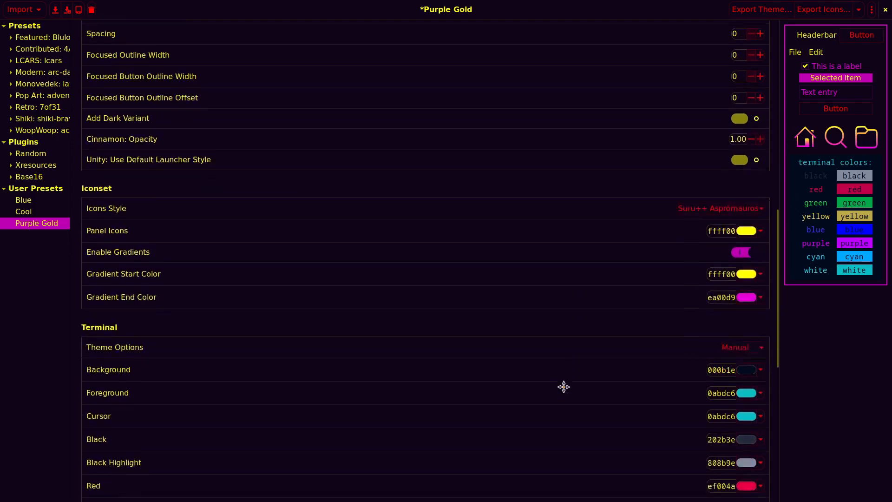
scroll(604, 379, "down", 15)
scroll(636, 309, "down", 1)
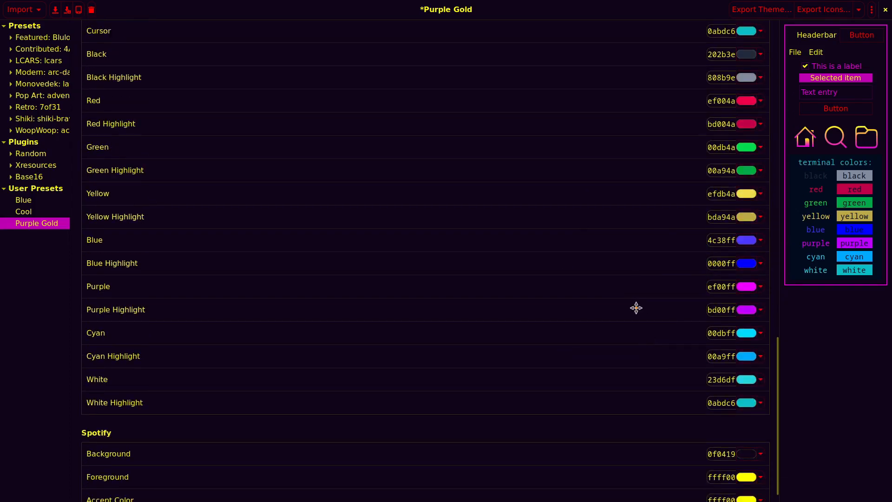
scroll(636, 309, "down", 1)
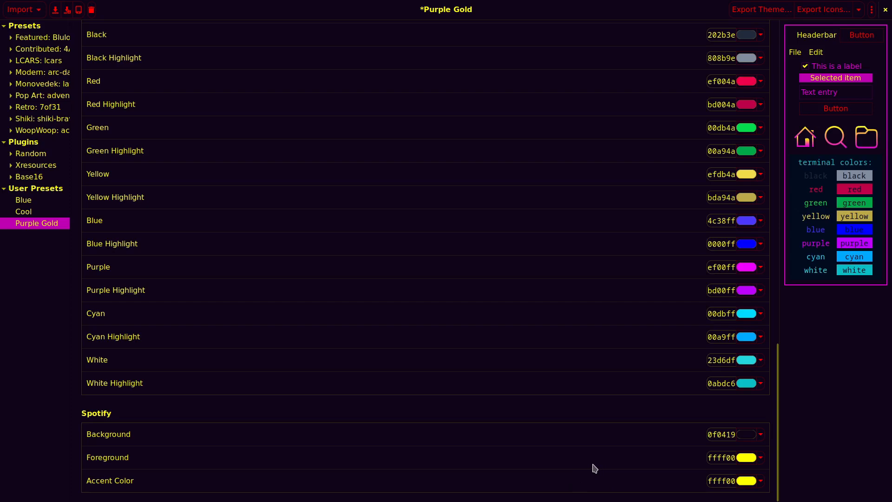
scroll(595, 467, "up", 20)
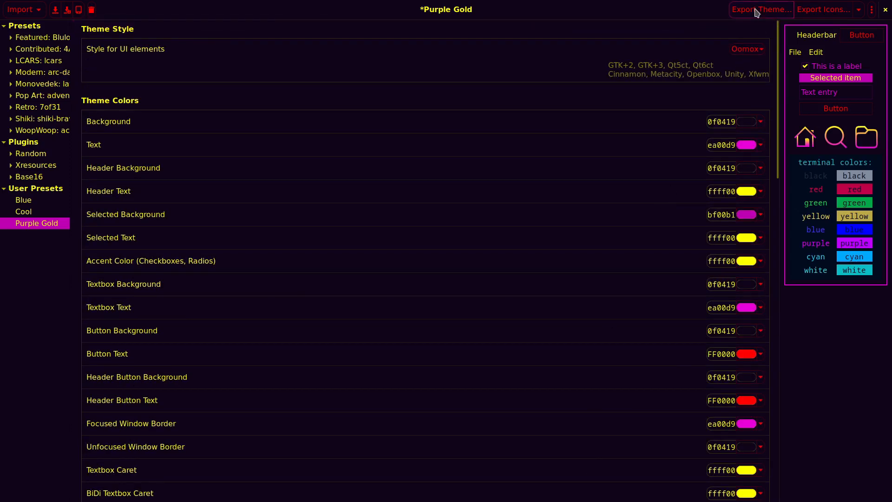
Save the theme as a new preset named NajamsNeon
left_click(67, 10)
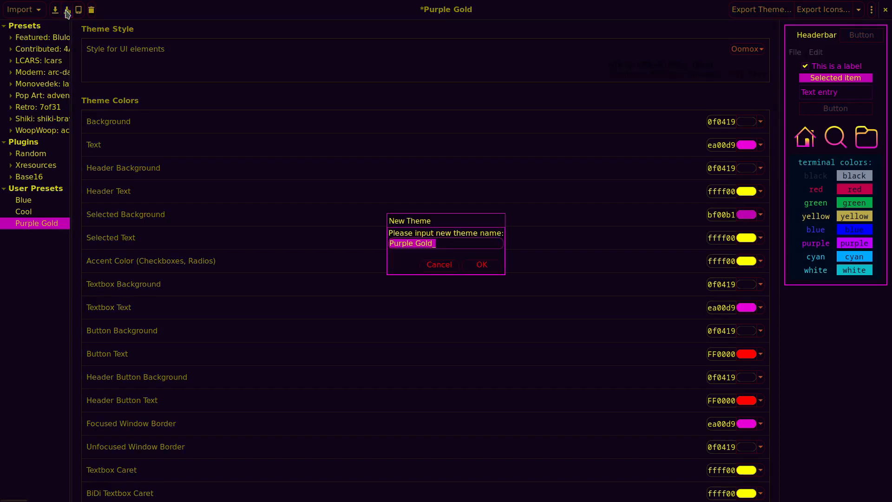
type("N")
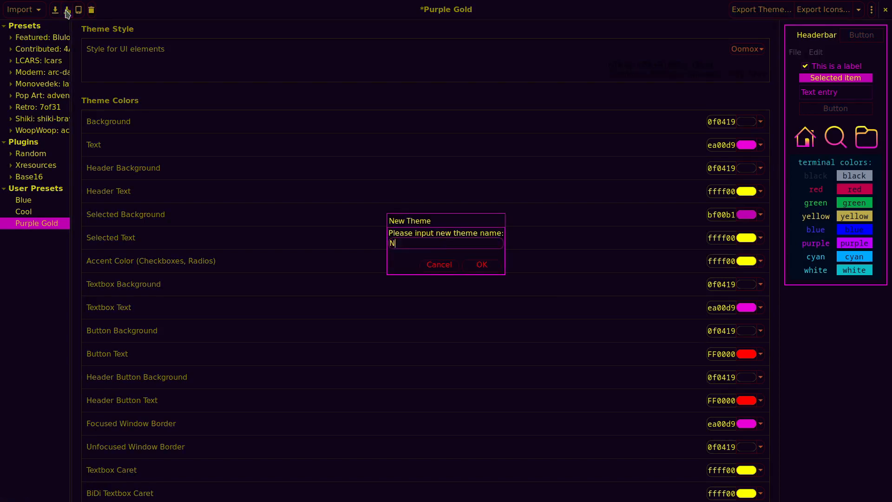
type("ajamsNeon")
key("Return")
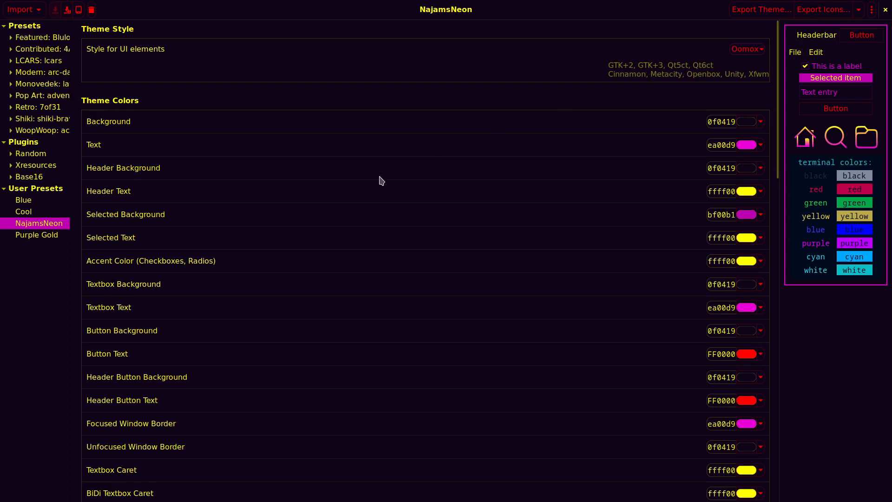
Compare NajamsNeon against Purple Gold, ending on NajamsNeon
left_click(51, 235)
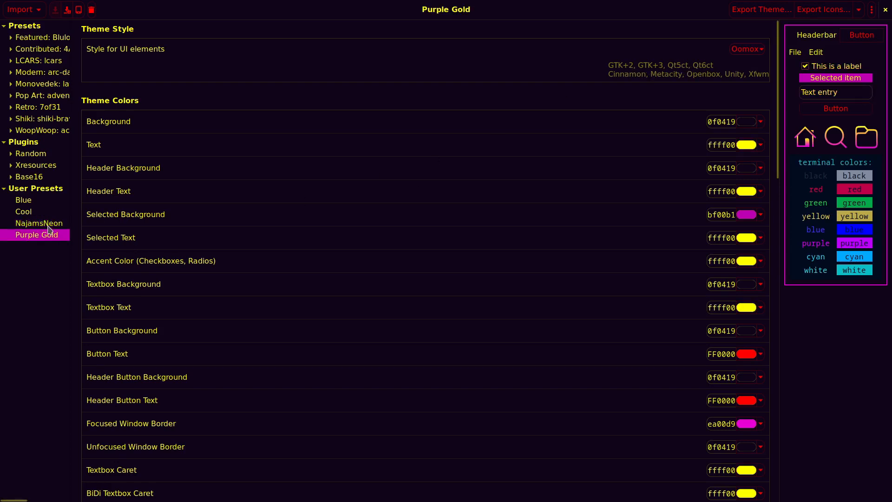
left_click(49, 225)
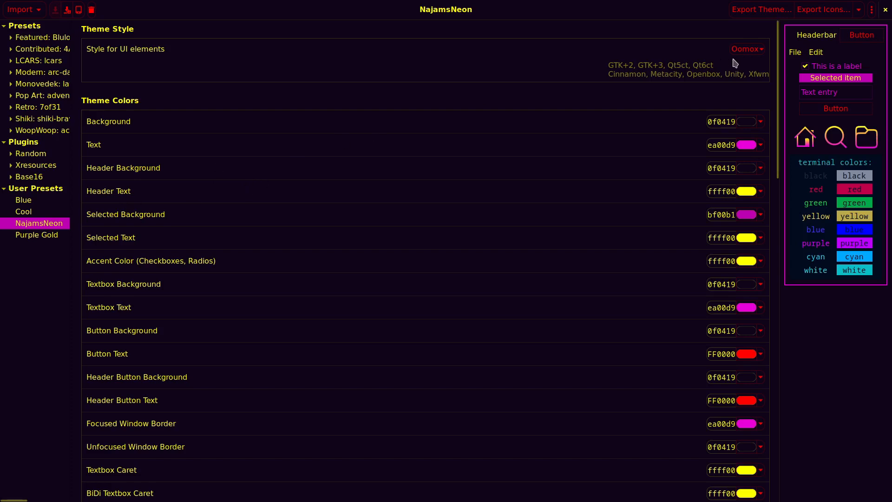
left_click(747, 49)
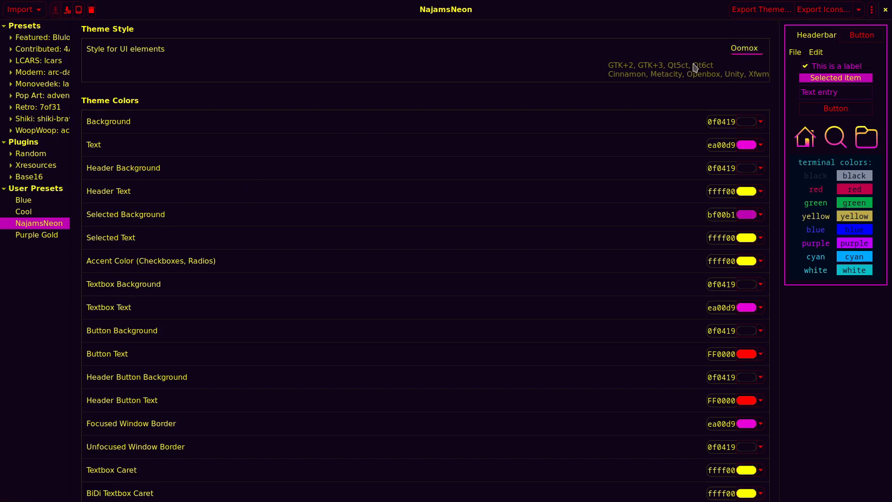
left_click(675, 65)
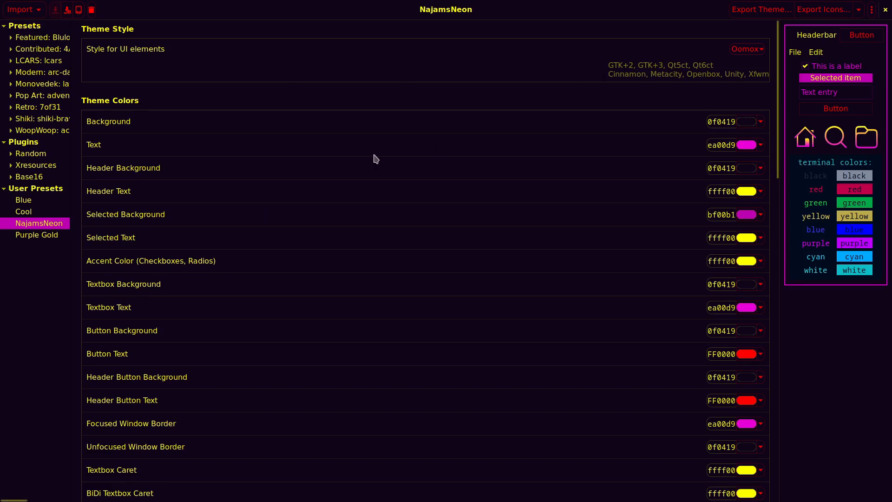
left_click(54, 238)
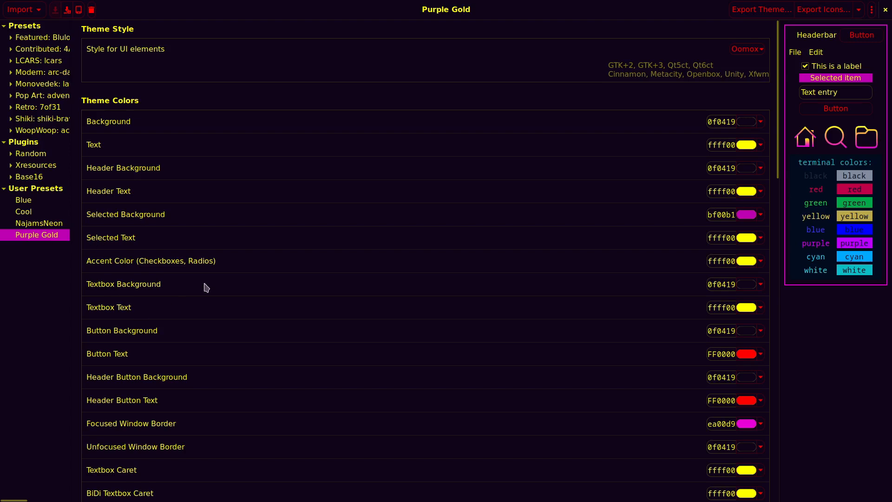
left_click(51, 227)
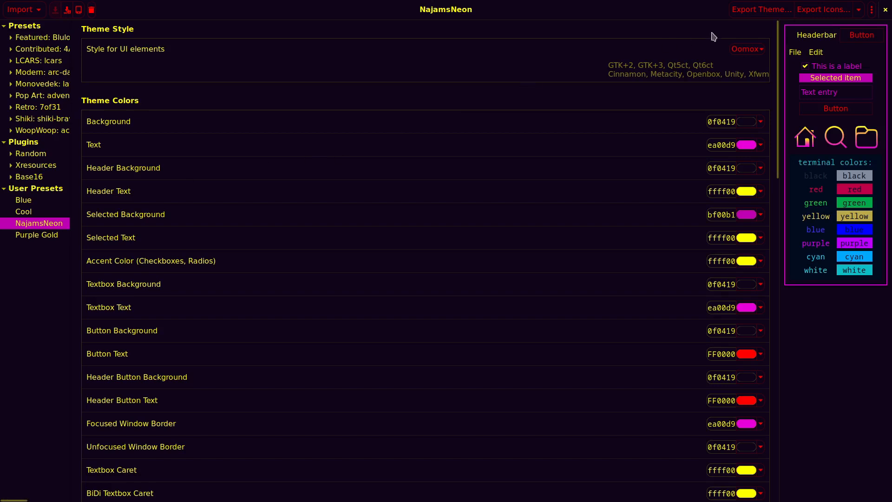
Export NajamsNeon to .themes with 'oomox-' removed from the export path
left_click(751, 13)
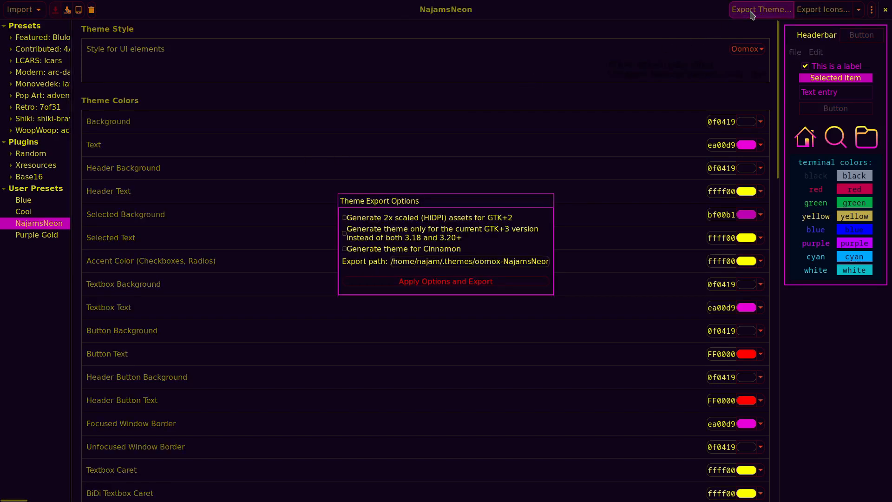
double_click(485, 261)
key("Delete")
key("Delete")
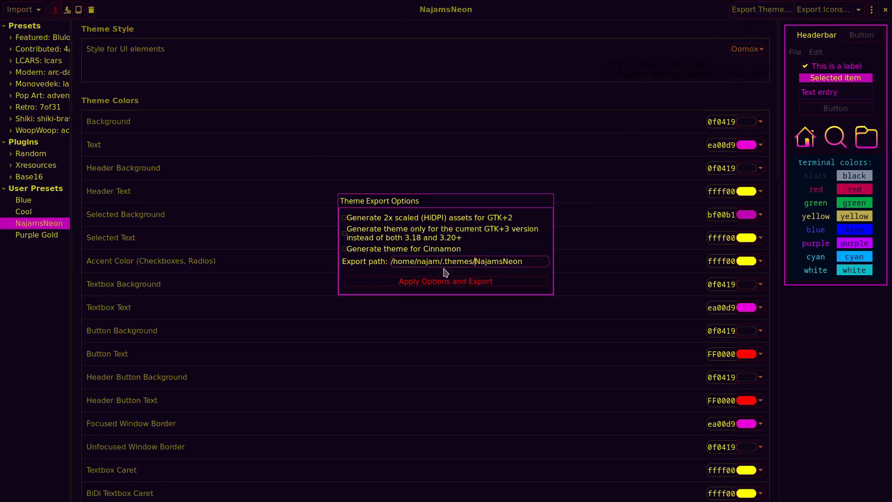
left_click(474, 282)
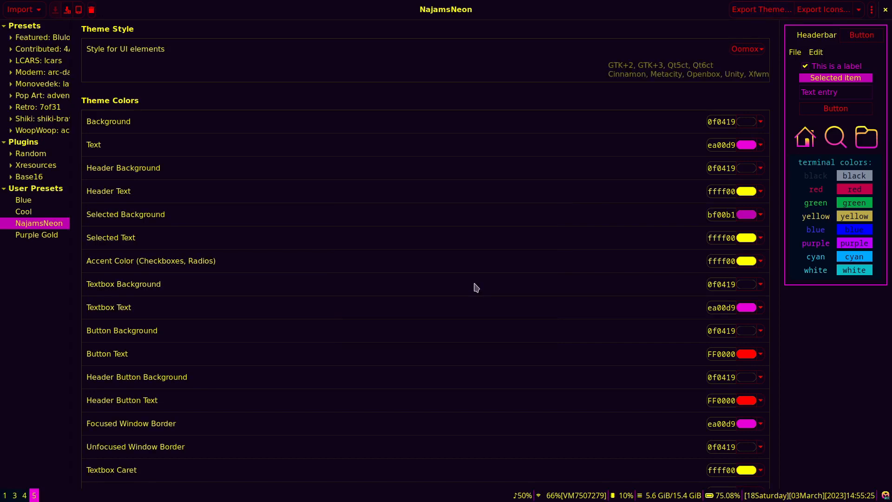
key("super+e")
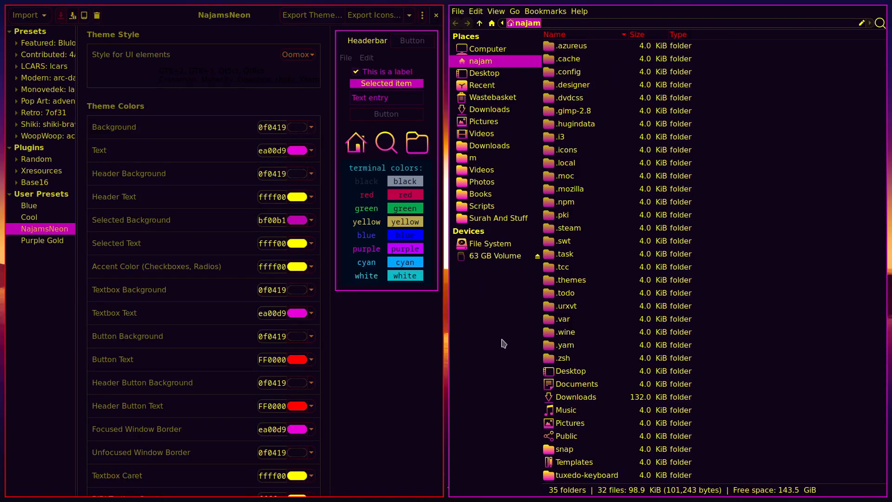
Run gnome-tweaks from a terminal and set Appearance > Legacy Applications to NajamsNeon
key("super+Return")
type("gnome-tweaks")
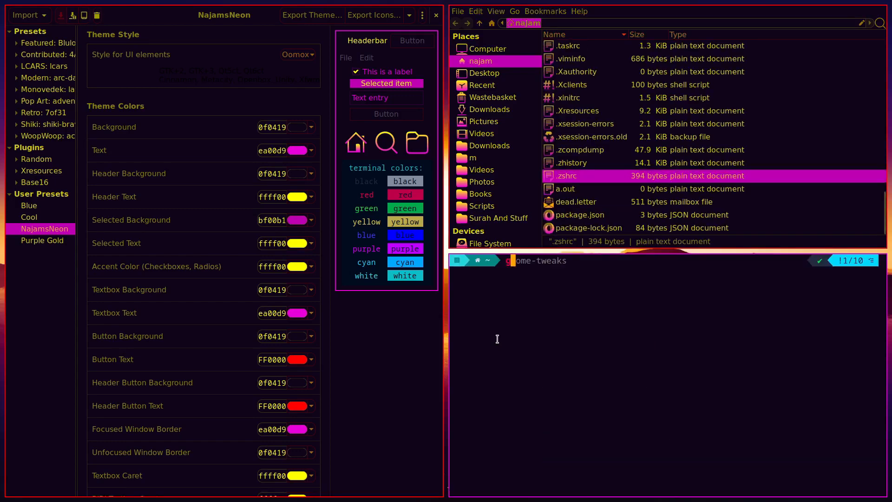
key("Right")
key("Return")
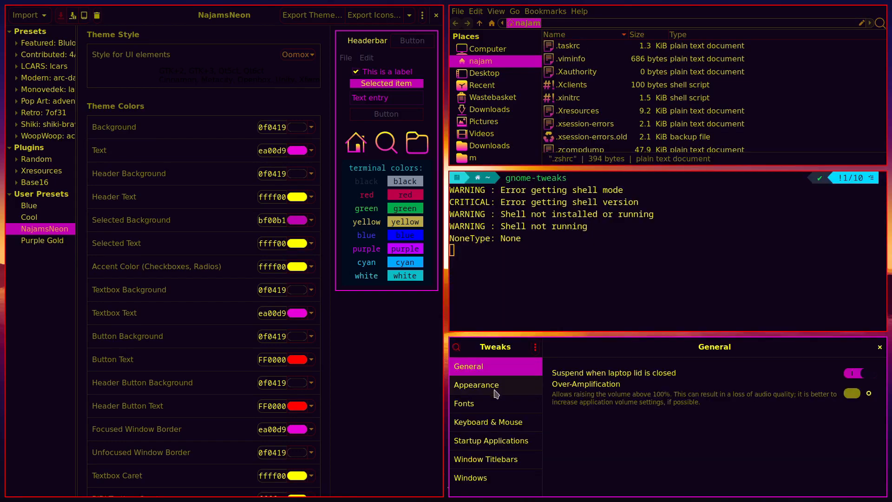
left_click(495, 391)
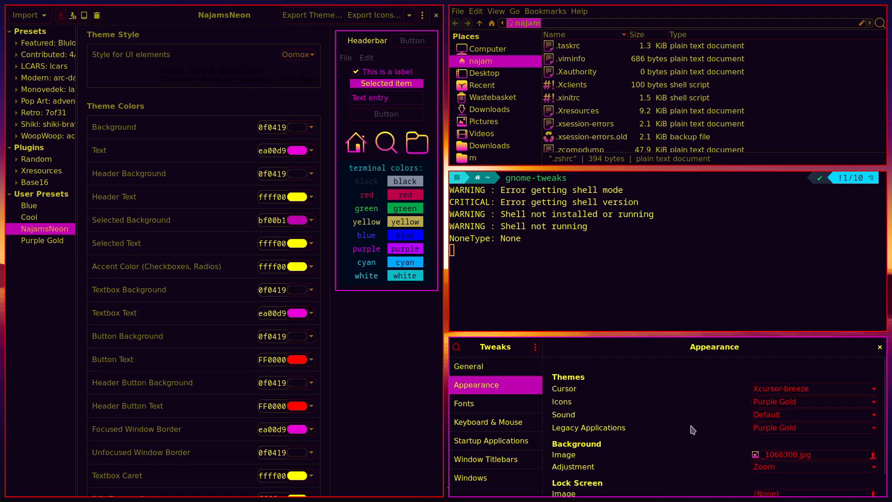
left_click(782, 429)
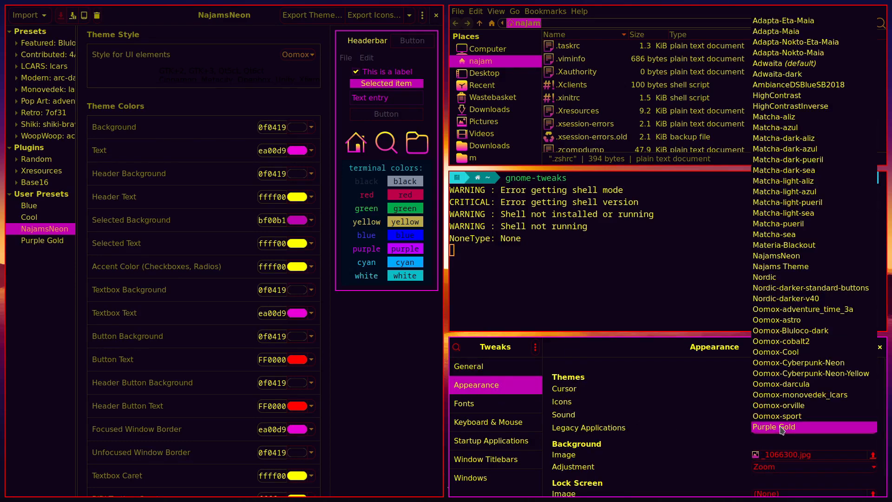
left_click(792, 260)
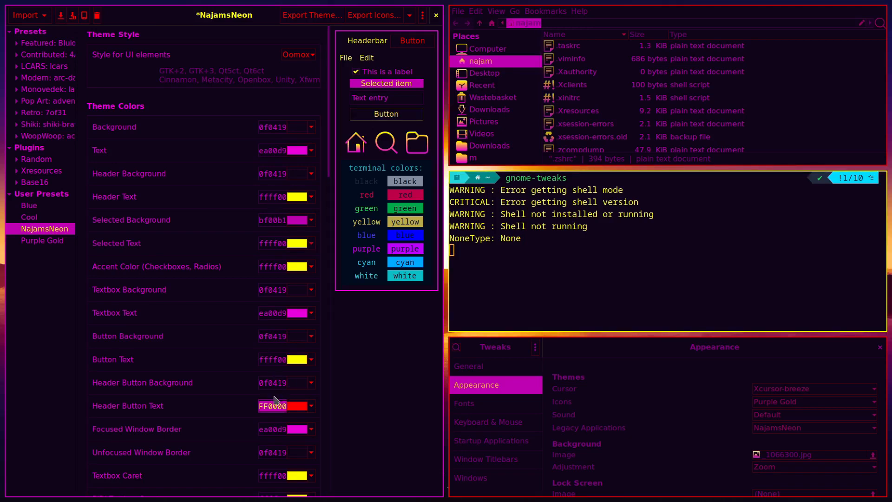
Change the Header Button Text and Button Text colours, entering red FF0000
type("ffff00")
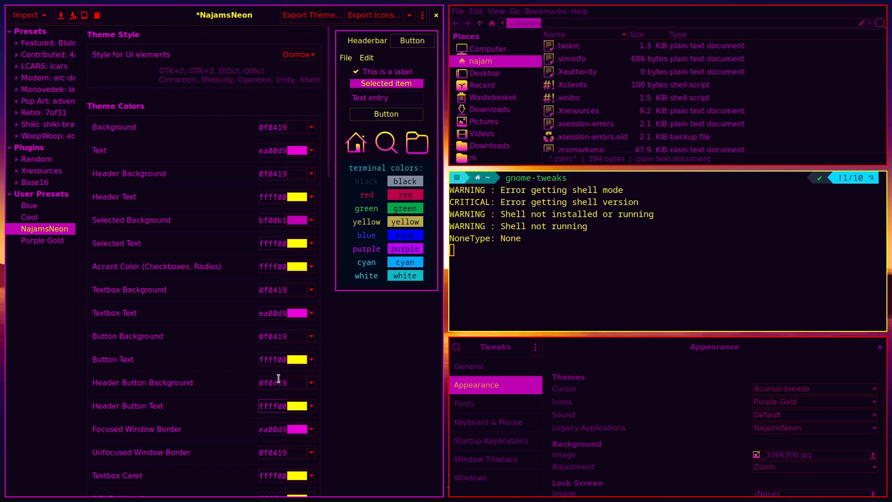
scroll(281, 358, "down", 2)
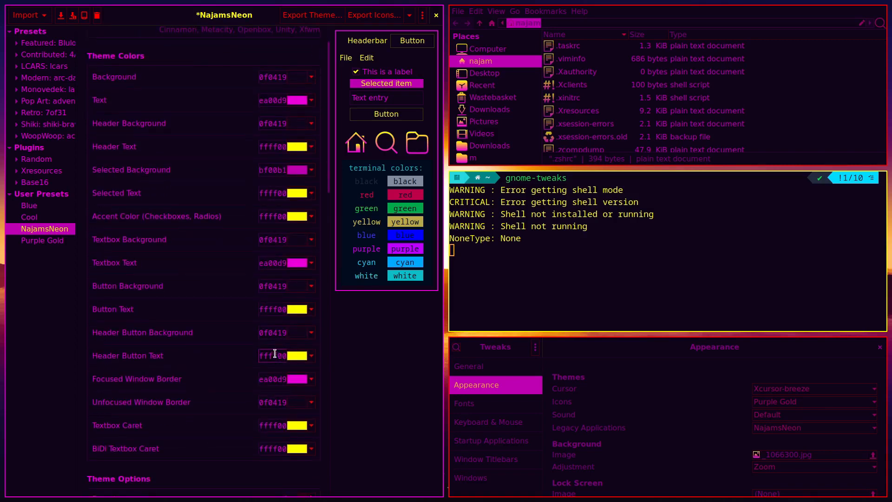
double_click(275, 355)
type("FF0000")
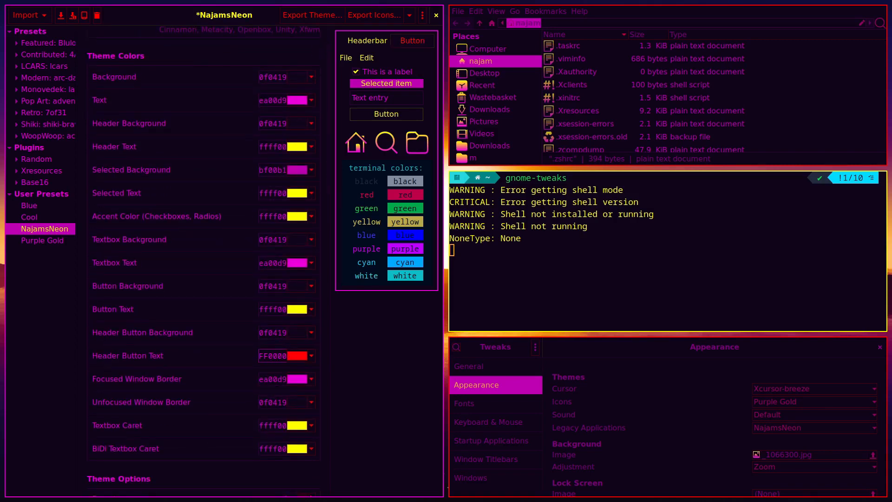
double_click(277, 356)
double_click(275, 310)
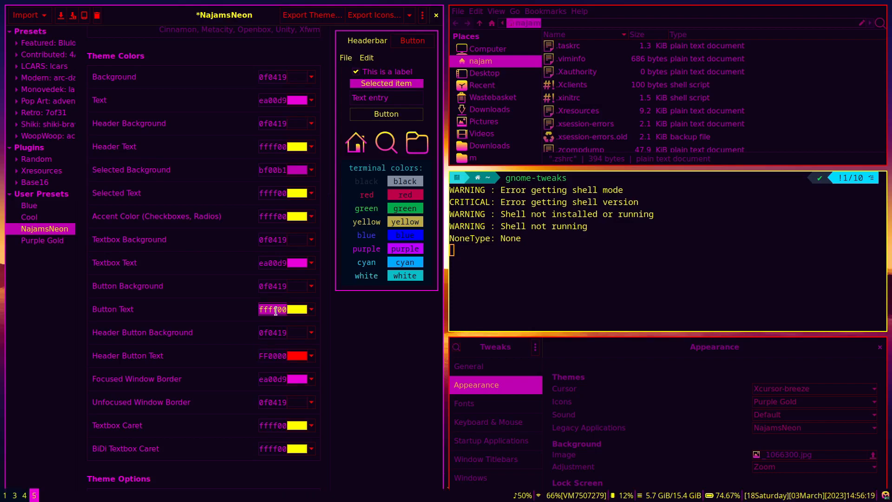
Check workspaces 1 through 4, then return to the theme editor on workspace 5
key("super+1")
key("super+2")
key("super+3")
key("super+4")
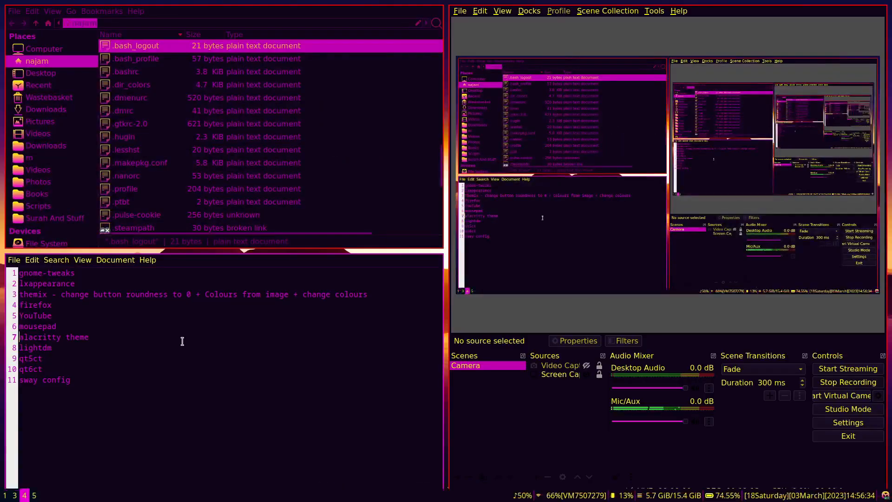
key("super")
key("super+3")
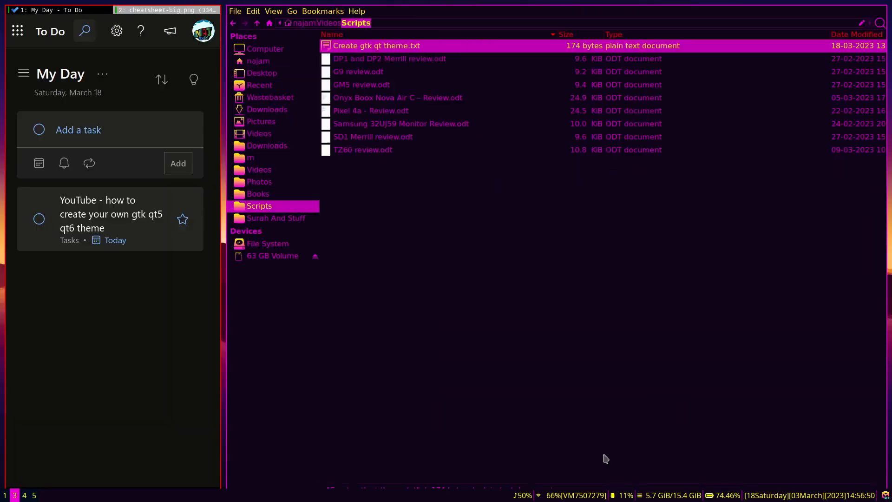
key("super+5")
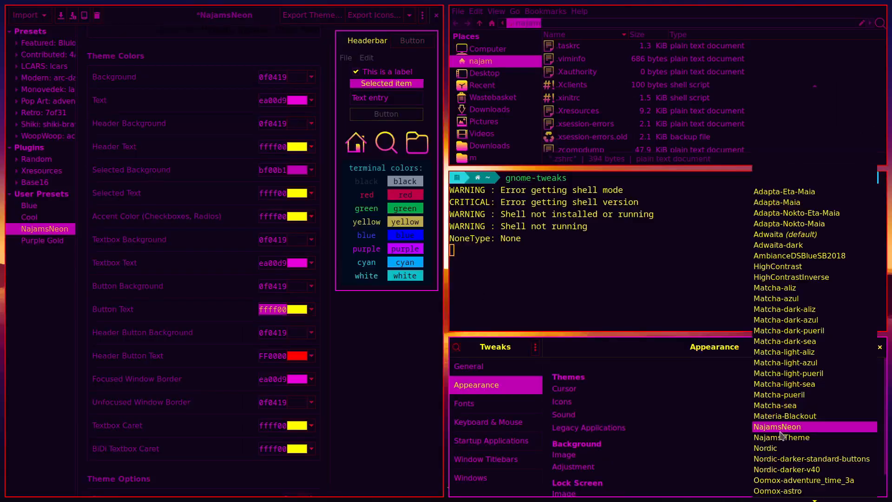
Set Tweaks Legacy Applications to Purple Gold and reopen the NajamsNeon preset in Themix
scroll(795, 437, "down", 5)
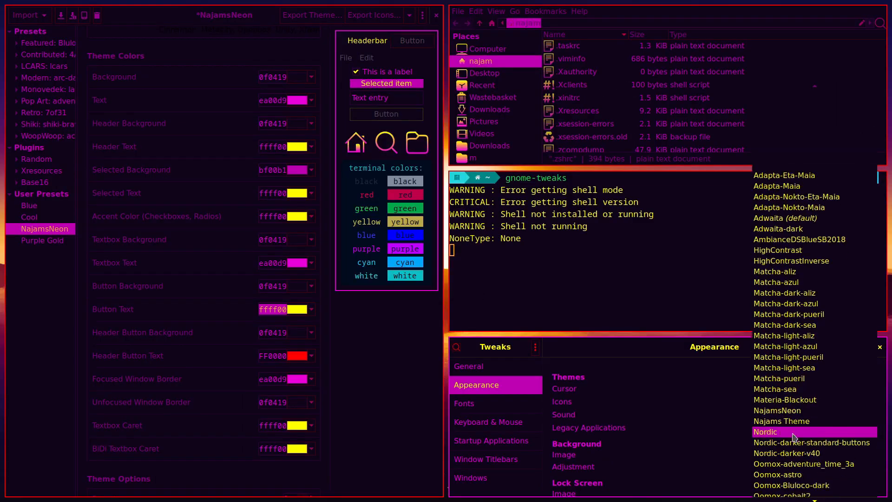
left_click(806, 496)
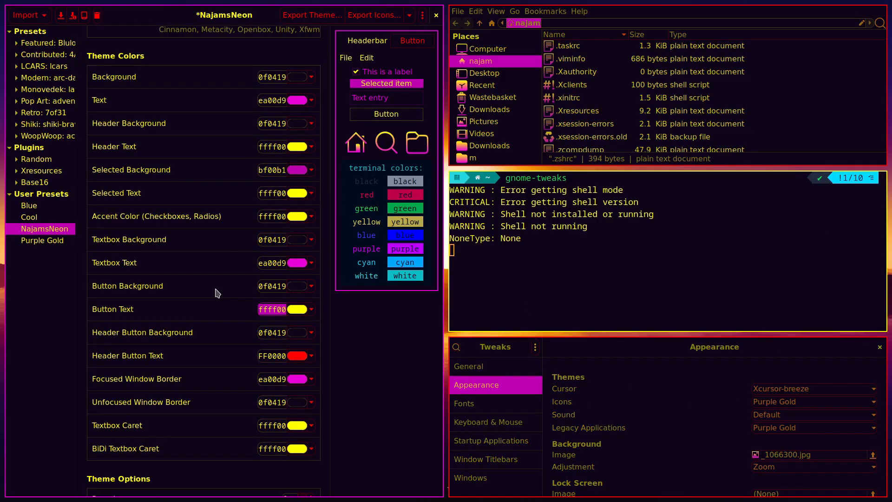
scroll(217, 292, "up", 2)
left_click(46, 240)
left_click(437, 264)
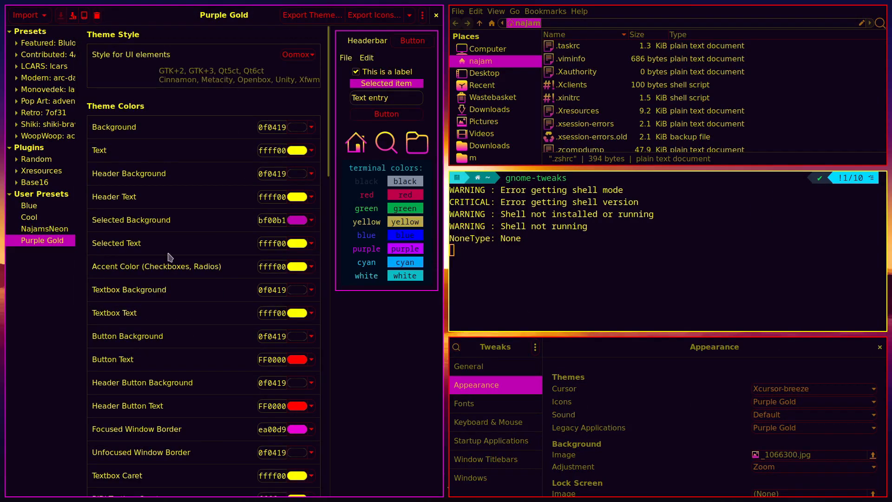
left_click(44, 229)
Paste red FF0000 into Text, Header Text and Textbox Text, and save NajamsNeon
double_click(273, 406)
key("ctrl+c")
double_click(272, 151)
key("ctrl+v")
double_click(273, 197)
key("ctrl+v")
double_click(272, 313)
key("ctrl+v")
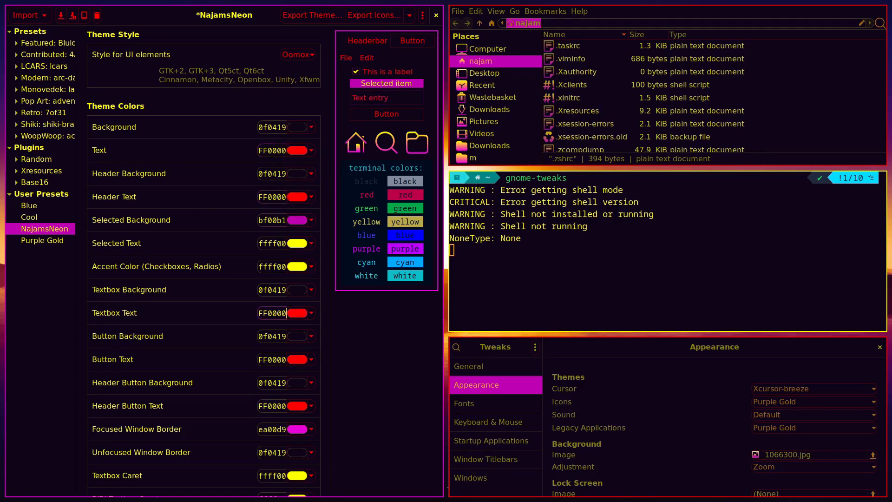
key("ctrl+s")
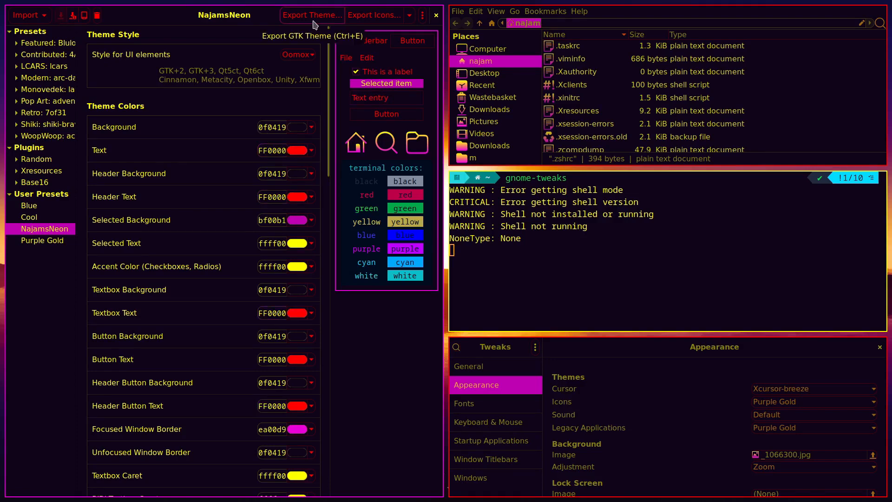
Re-export NajamsNeon to .themes with the 'oomox-' prefix removed from the path
left_click(313, 18)
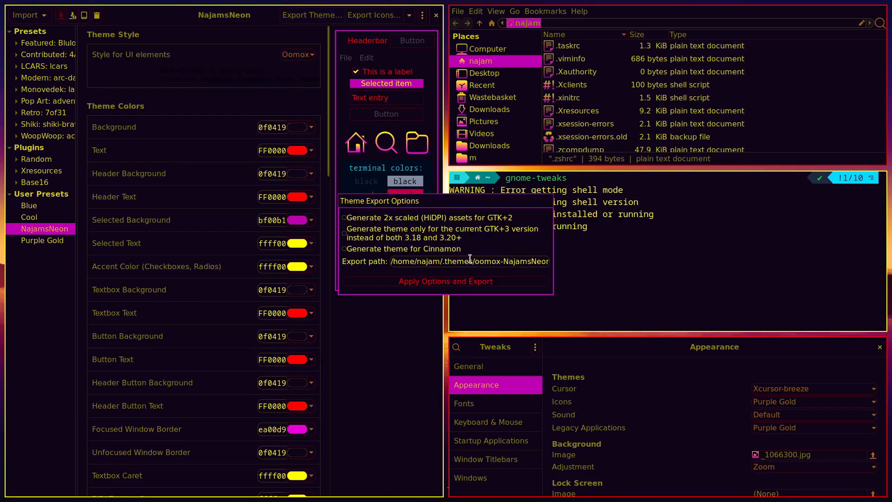
double_click(486, 261)
key("Delete")
key("Delete")
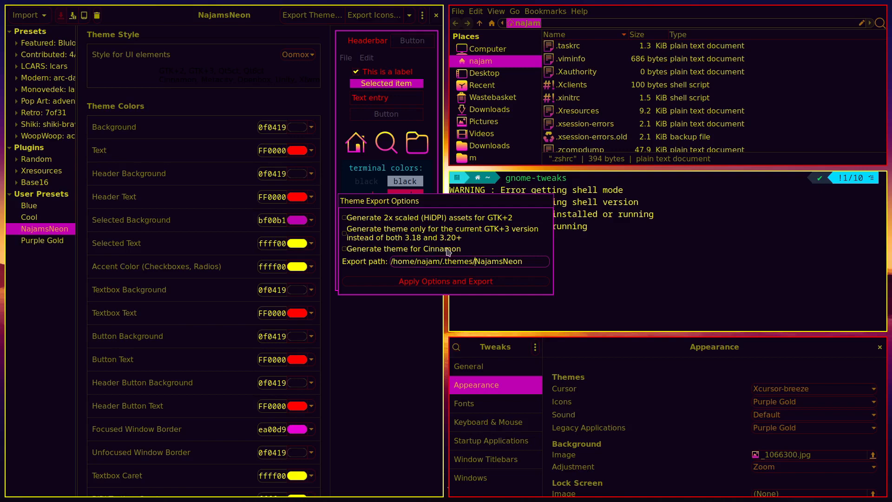
left_click(427, 285)
Restart Tweaks from the terminal and apply NajamsNeon to Legacy Applications
left_click(880, 347)
key("Up")
key("Return")
left_click(494, 385)
left_click(800, 428)
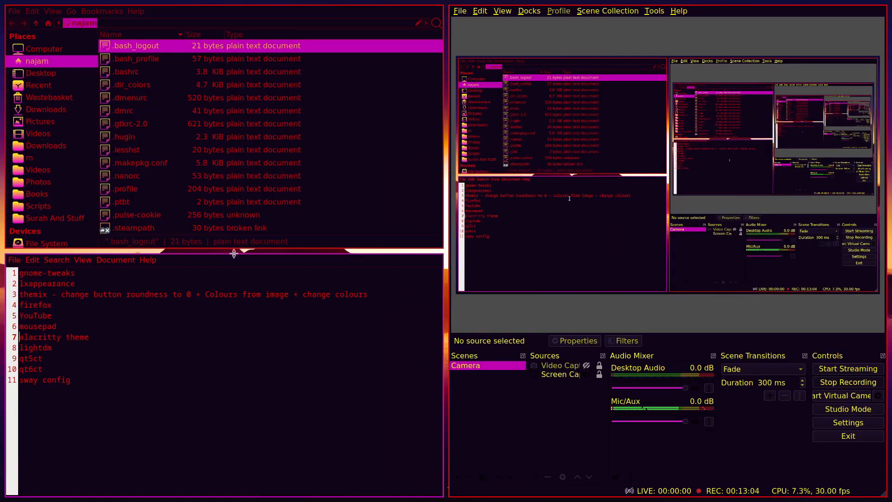
Scroll the file manager list beside OBS up and back down
scroll(239, 149, "up", 10)
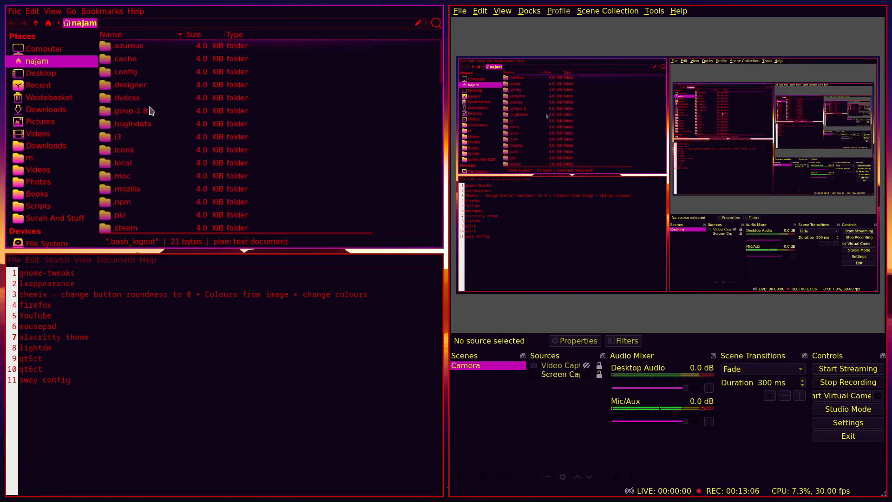
scroll(176, 121, "down", 2)
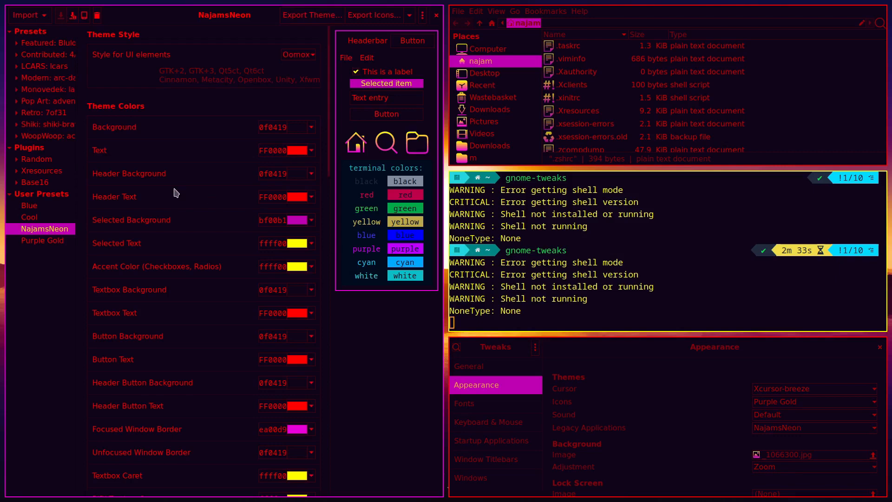
Delete the NajamsNeon preset and save Purple Gold with roundness 0
left_click(97, 16)
left_click(519, 264)
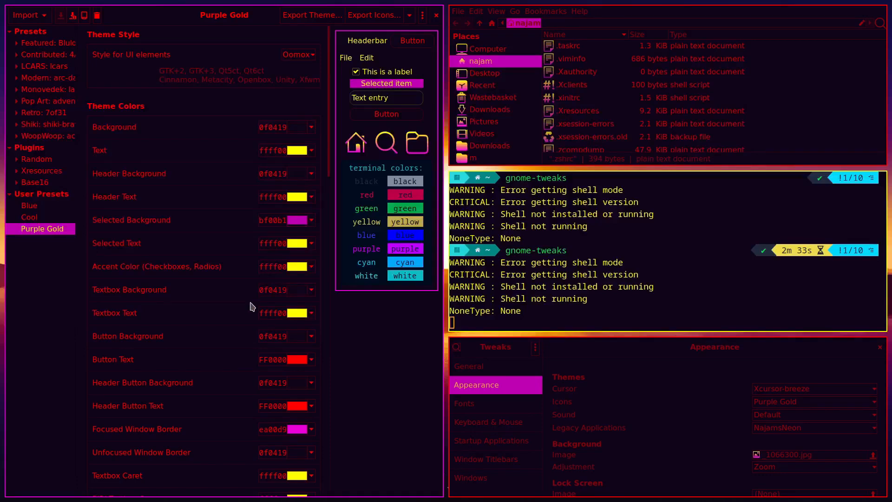
scroll(252, 307, "down", 10)
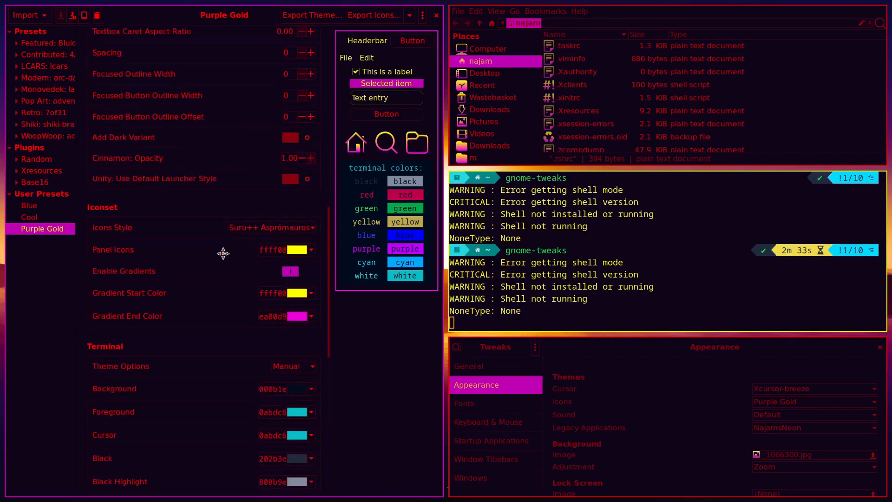
scroll(226, 258, "up", 3)
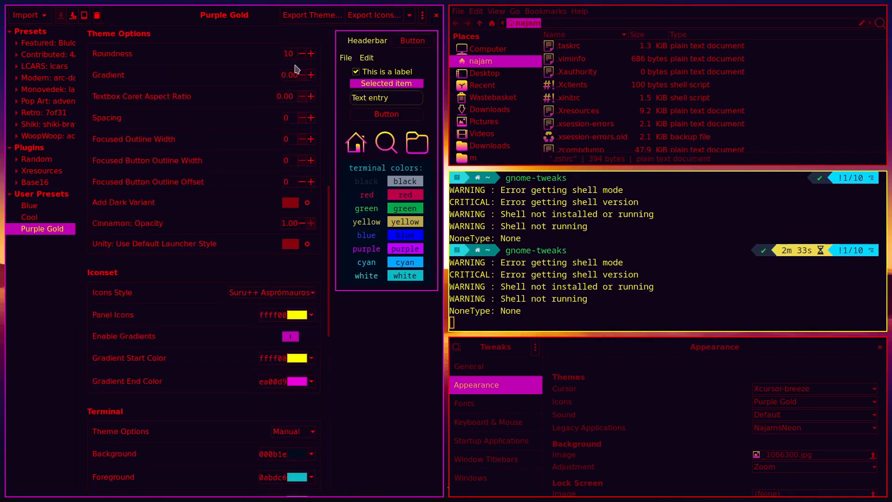
type("0")
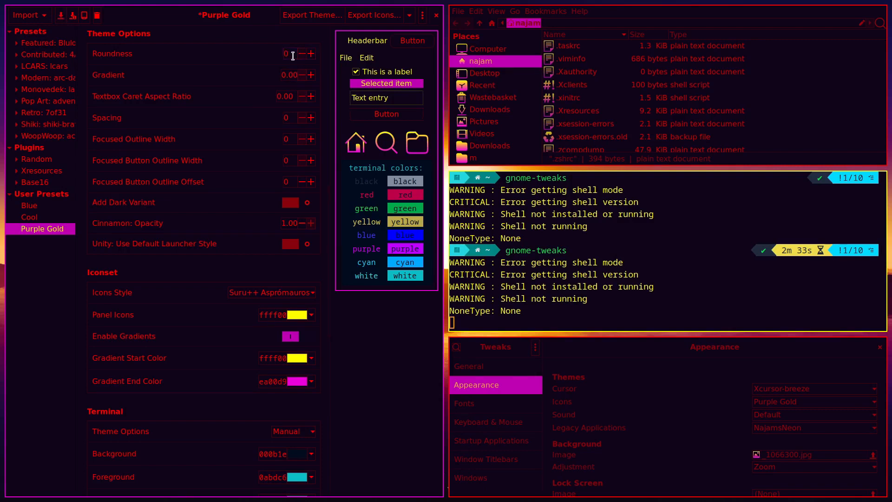
left_click(61, 16)
Export Purple Gold without the 'oomox-' prefix and make it the Legacy Applications theme
left_click(313, 18)
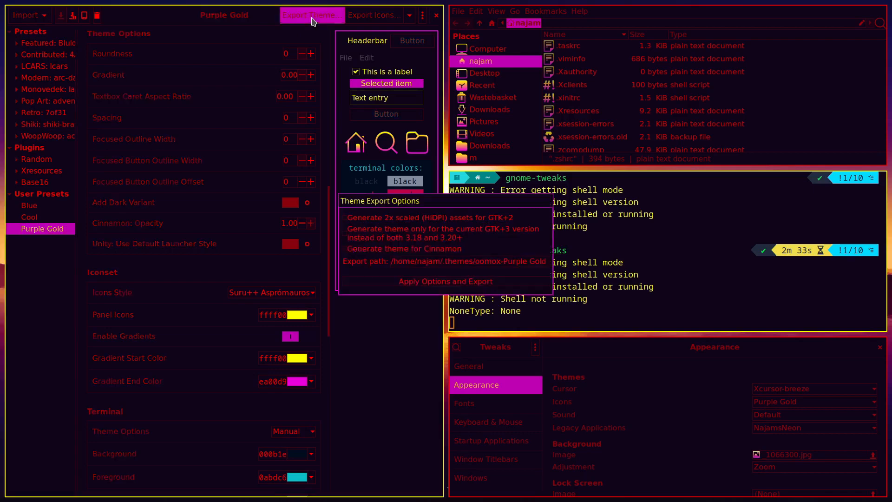
double_click(491, 261)
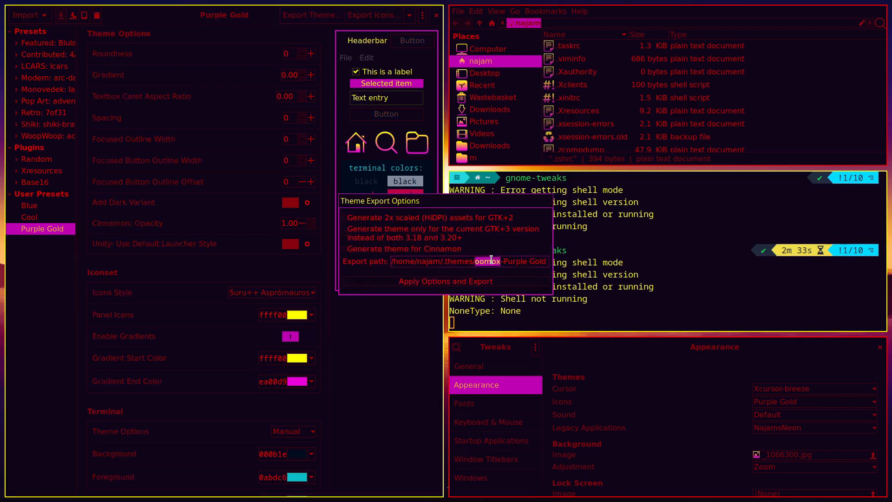
key("BackSpace")
key("Delete")
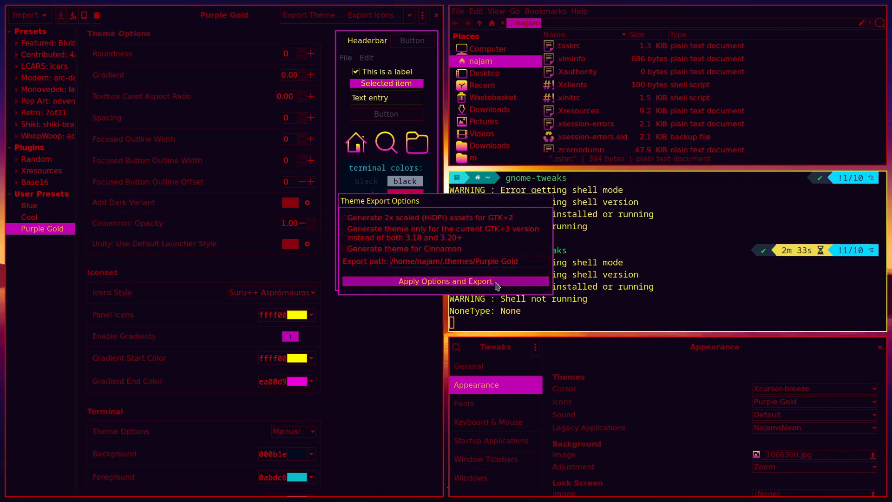
left_click(495, 282)
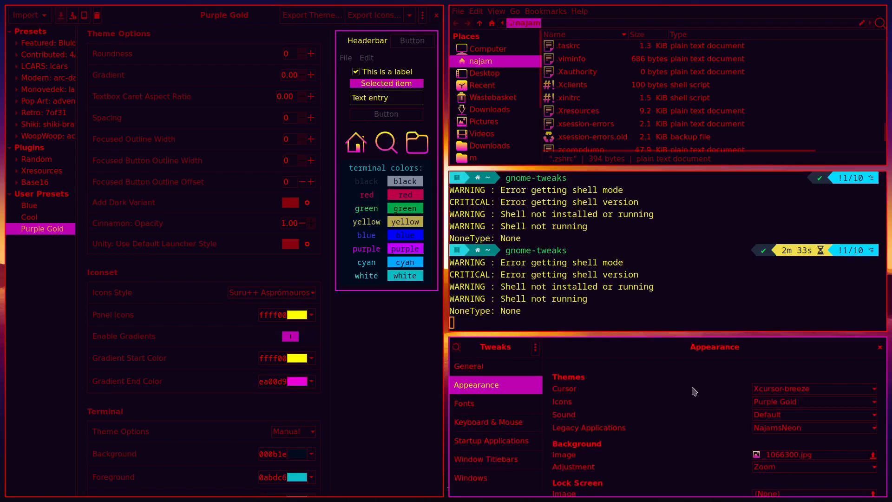
left_click(786, 427)
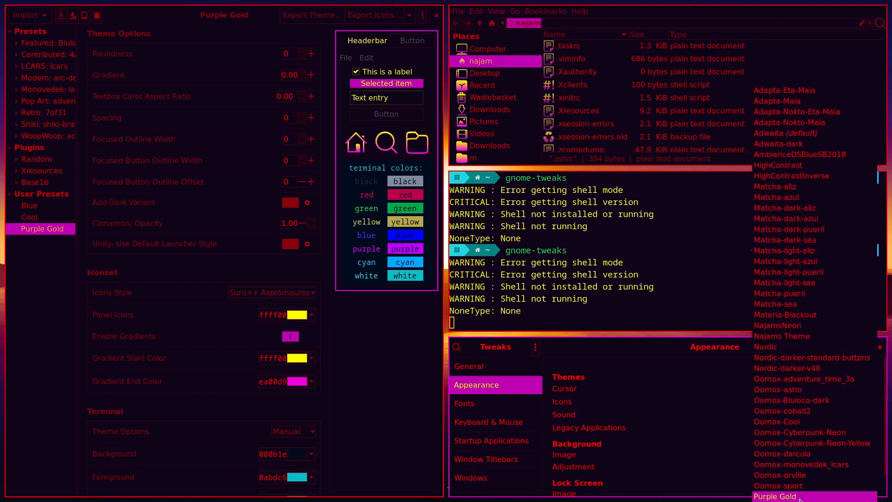
left_click(799, 496)
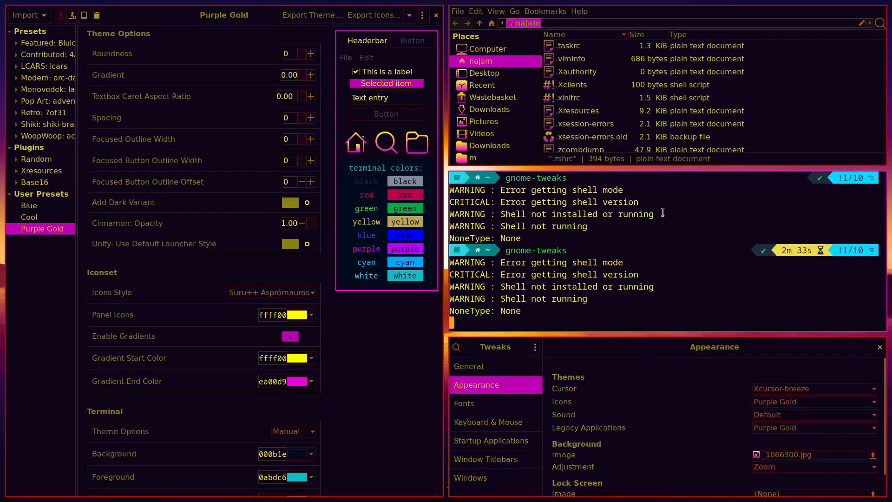
Close Tweaks and import theme colours from Downloads/20484850-edit.jpg
left_click(880, 347)
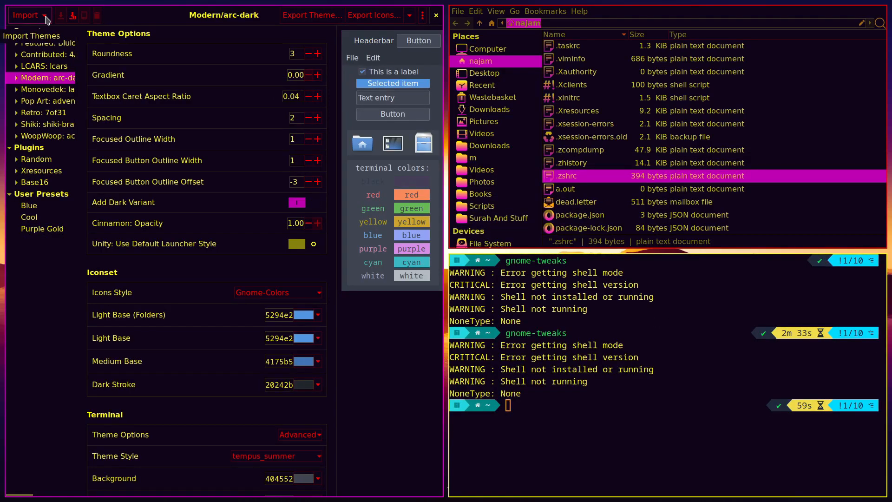
left_click(46, 18)
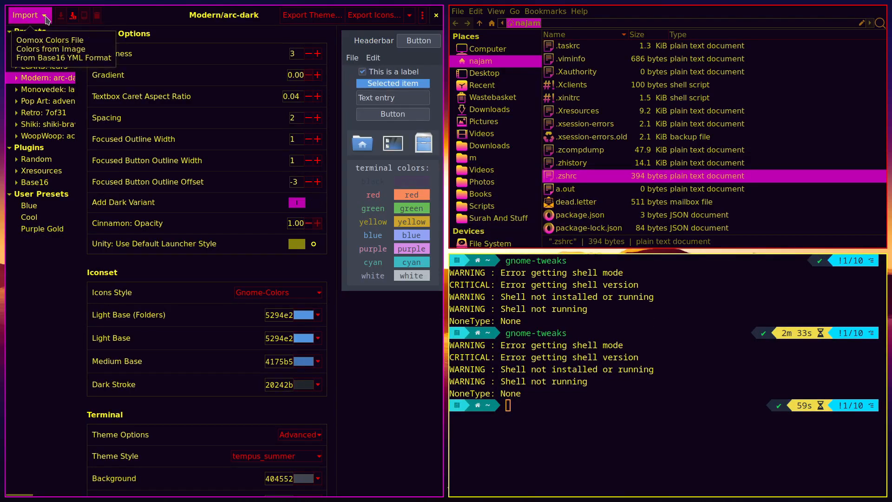
left_click(58, 50)
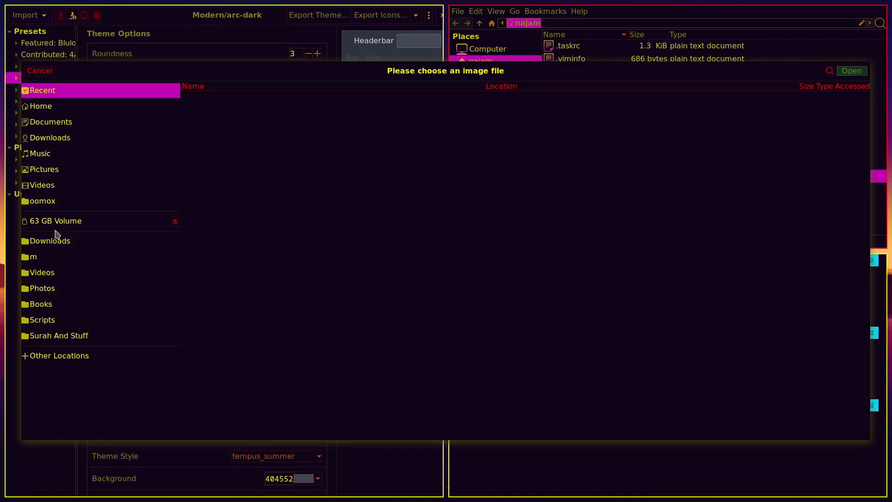
left_click(65, 143)
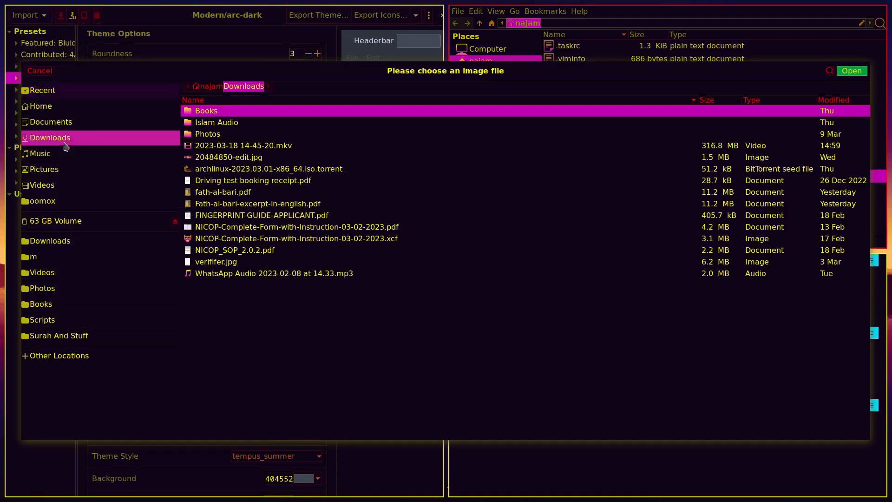
double_click(212, 163)
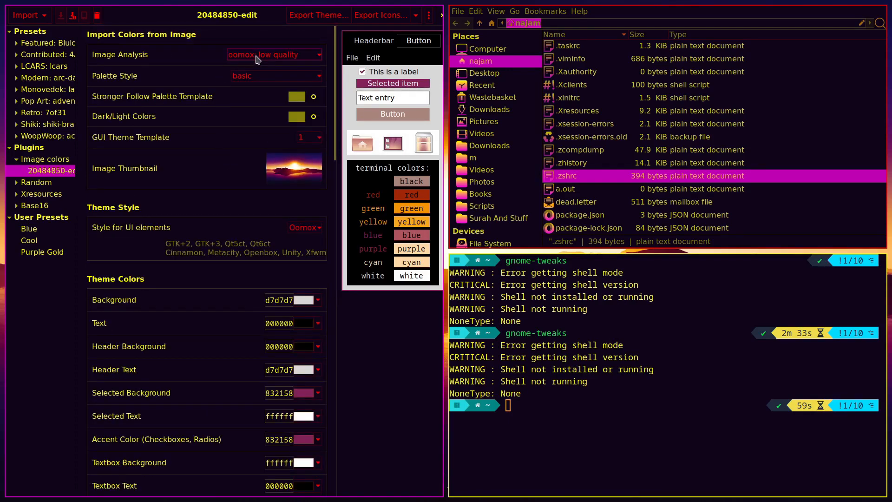
Switch image analysis to low quality, then delete the 20484850-edit scheme
left_click(256, 56)
left_click(256, 58)
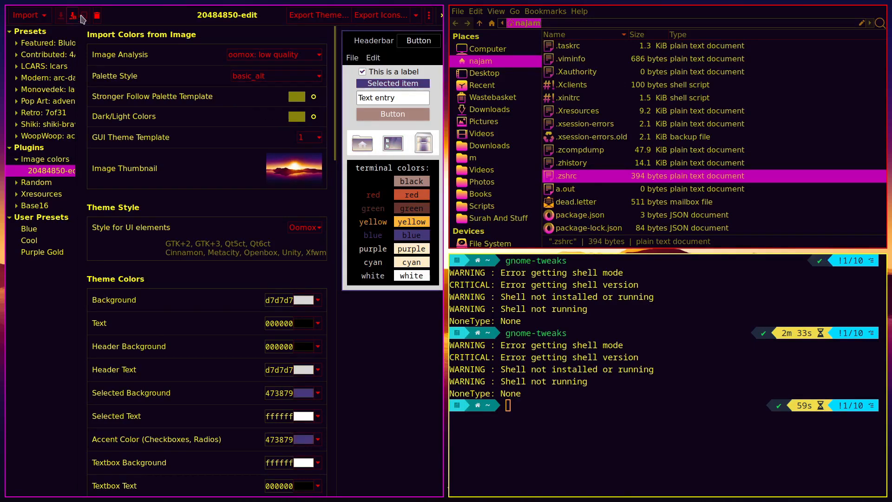
left_click(97, 16)
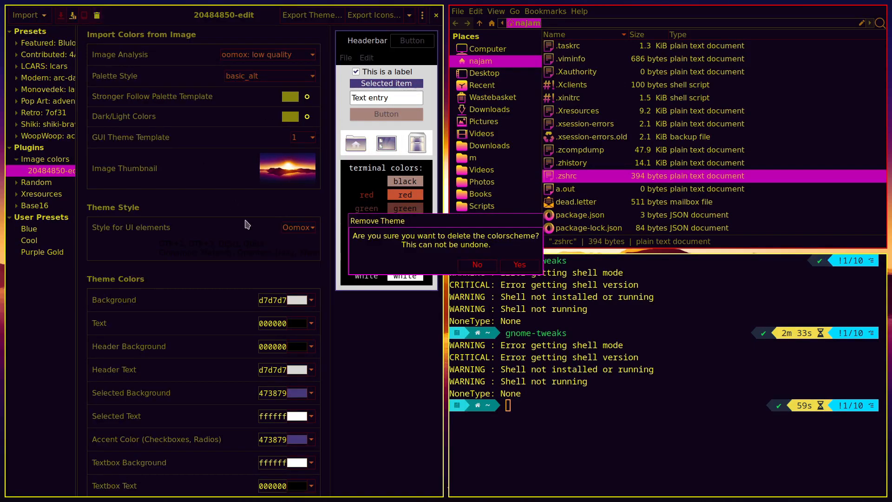
left_click(521, 268)
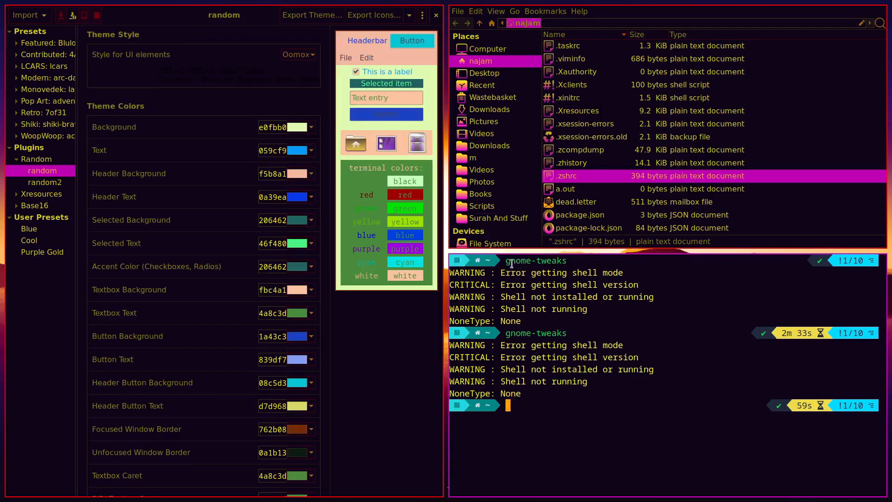
Close the terminal and file manager, and open a new Firefox window at 120% zoom
type("exit")
key("Return")
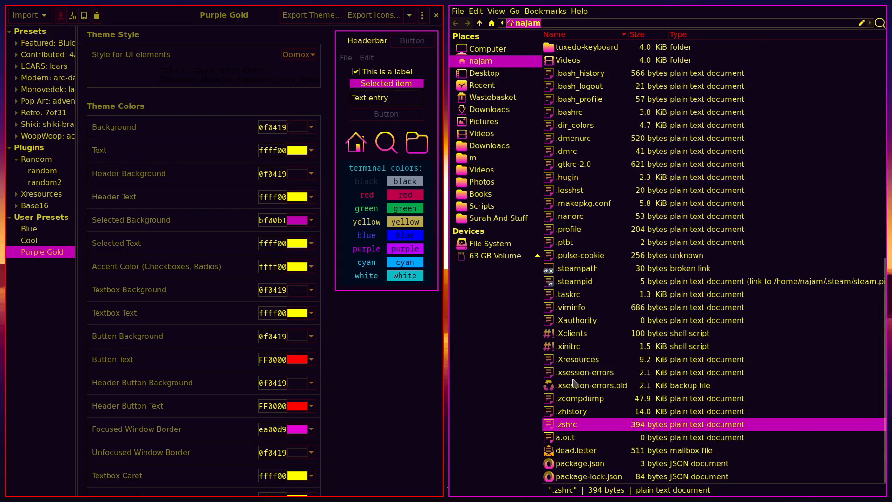
key("super+shift+q")
key("super+F2")
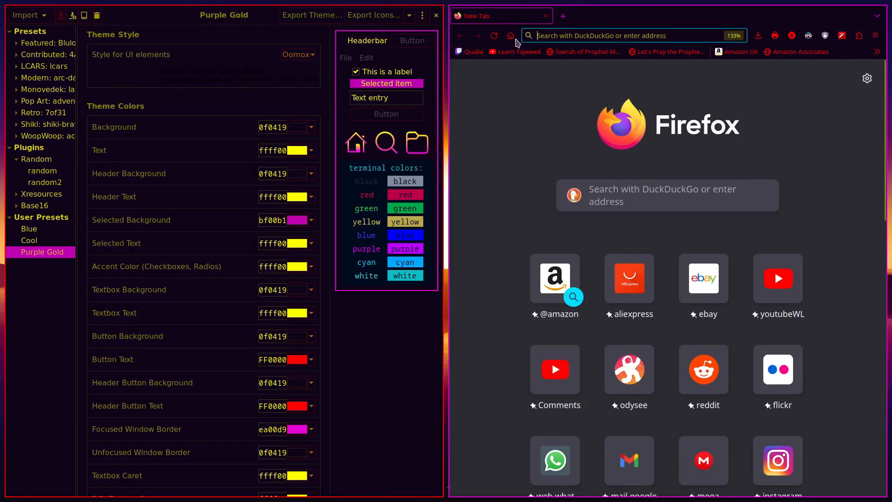
key("ctrl+0")
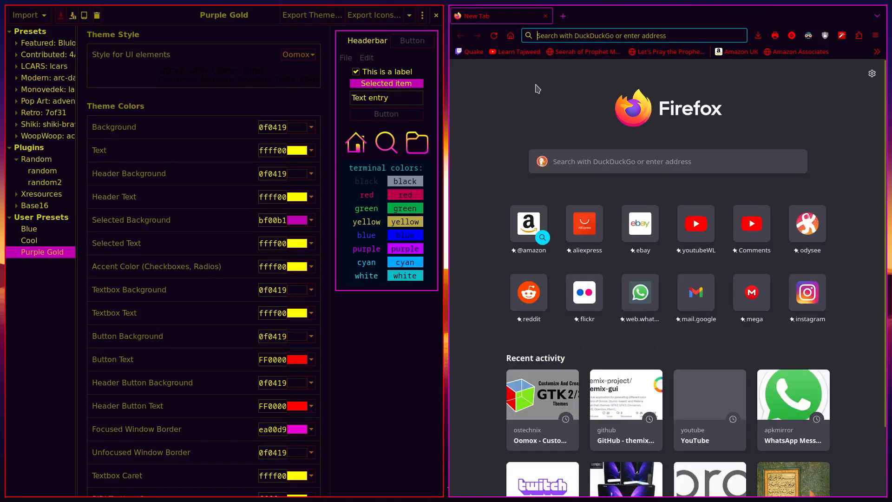
key("ctrl+plus")
key("ctrl+plus")
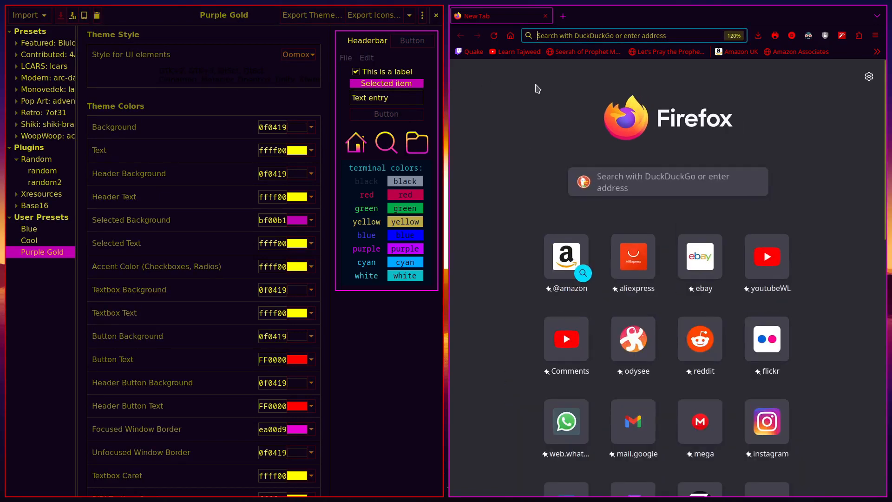
Browse Firefox Settings to the Extensions & Themes manager and scroll through it
left_click(859, 35)
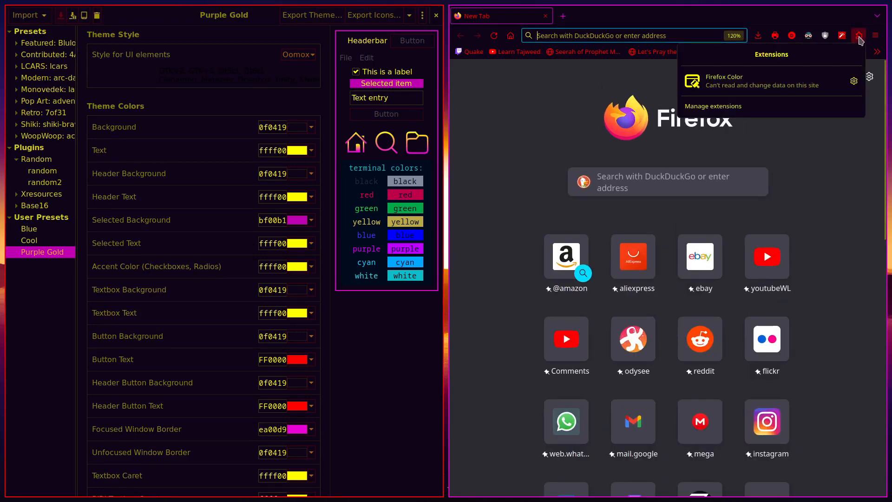
left_click(810, 143)
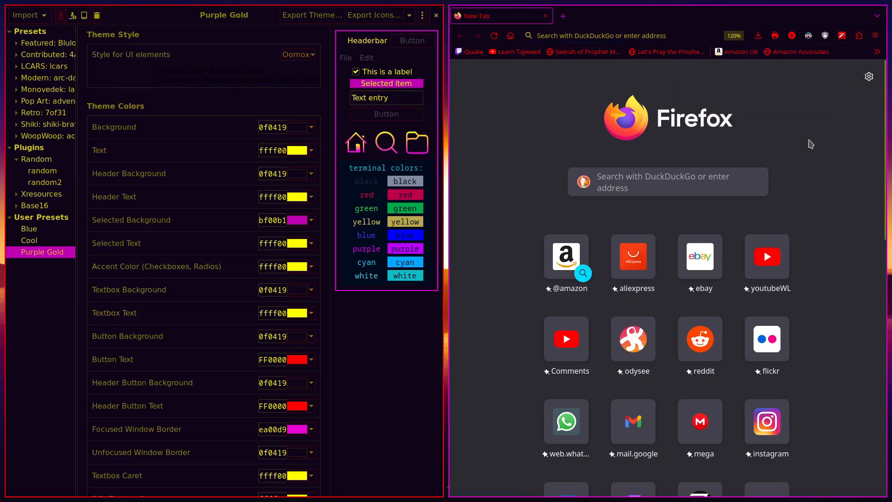
left_click(876, 35)
left_click(785, 279)
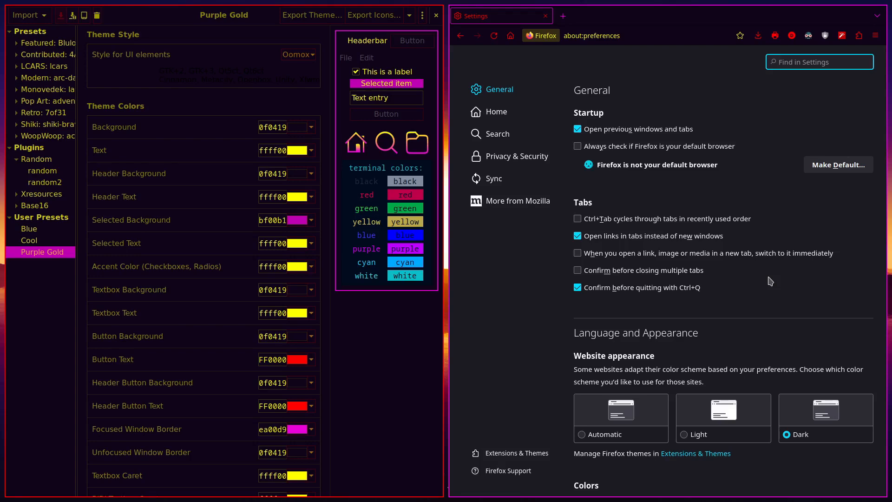
left_click(709, 457)
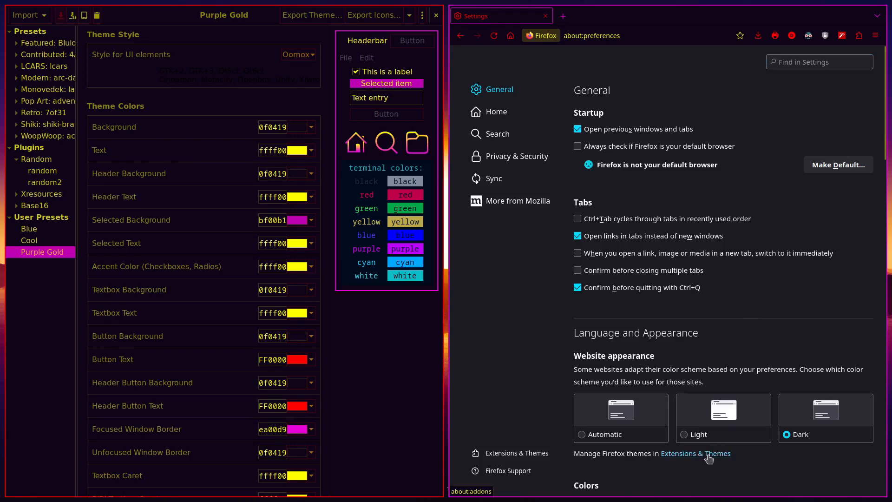
scroll(690, 351, "down", 5)
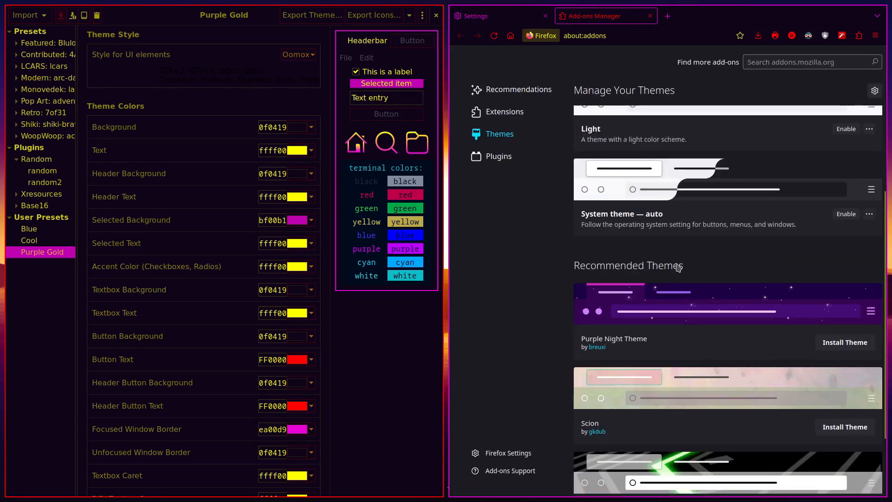
scroll(678, 267, "down", 3)
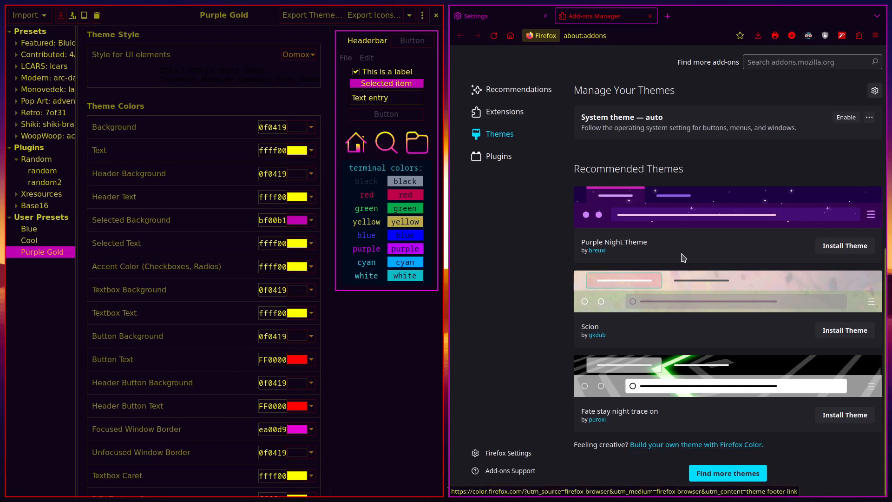
Close the add-ons tab and launch Firefox Color from the extensions panel
left_click(650, 16)
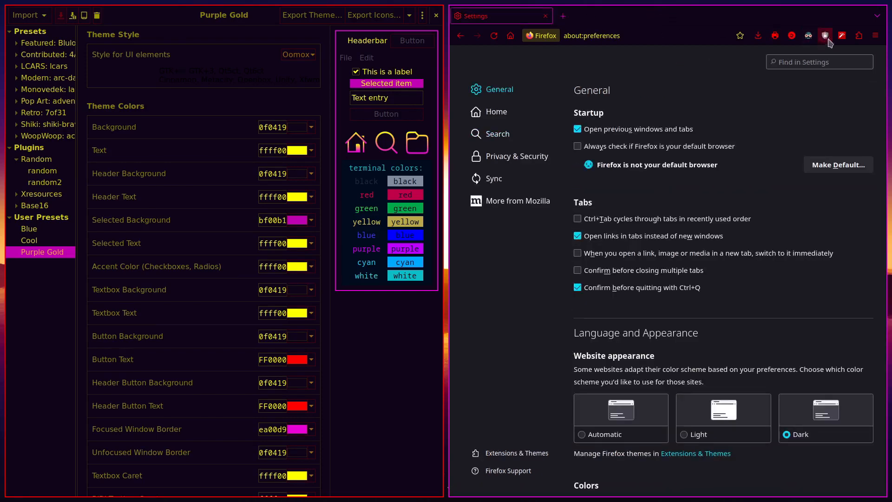
left_click(859, 36)
left_click(790, 79)
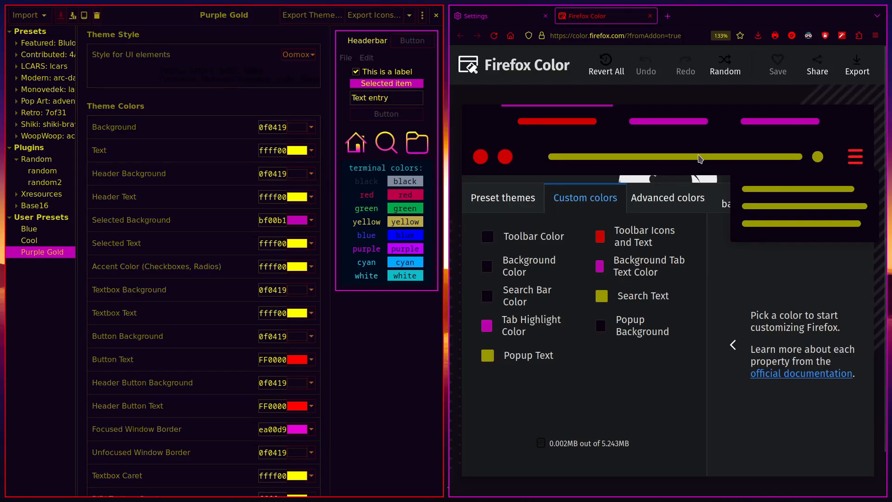
Paste Oomox's Header Background 0f0419 as Firefox Color's toolbar colour, then close the tab
double_click(263, 197)
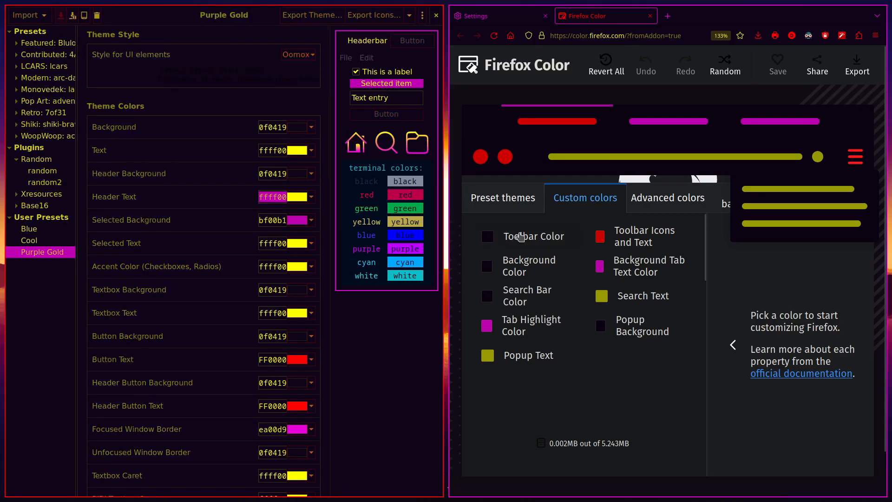
double_click(260, 175)
key("ctrl+c")
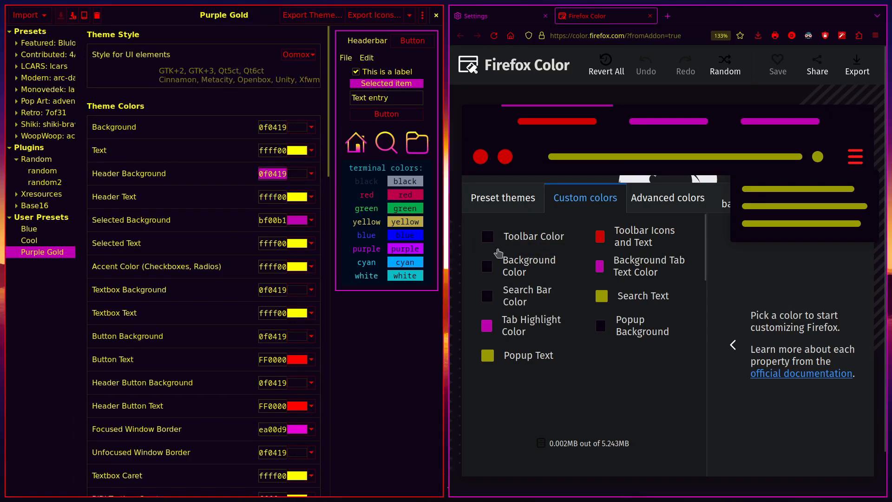
left_click(532, 238)
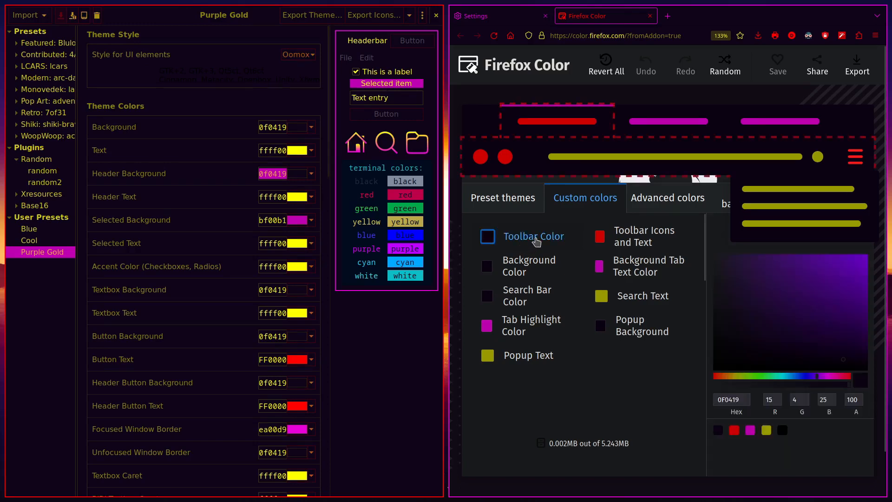
double_click(729, 399)
key("ctrl+v")
key("Tab")
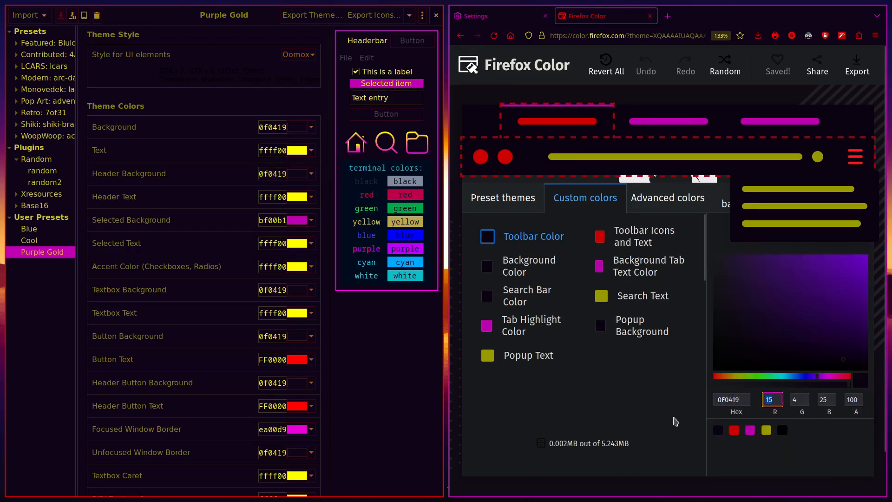
left_click(636, 408)
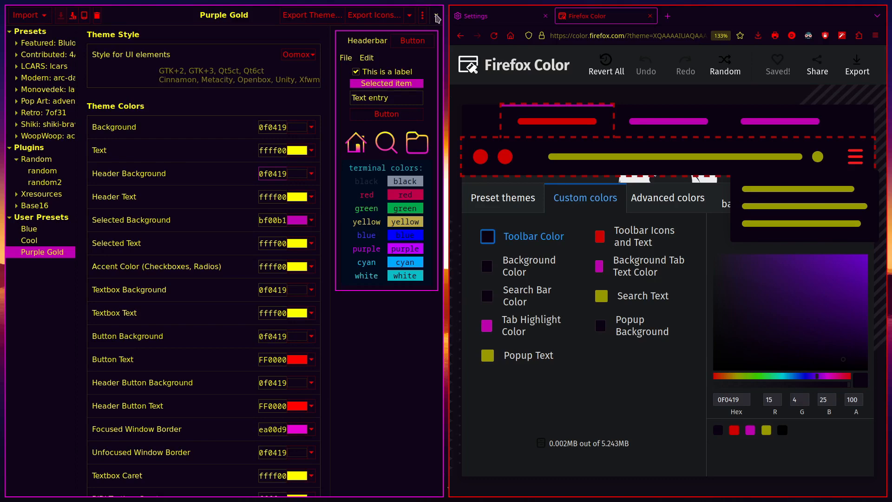
key("ctrl+w")
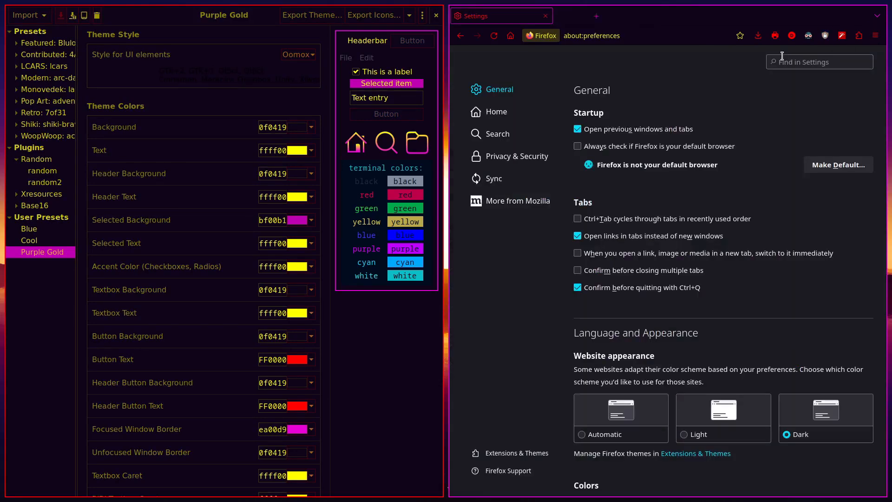
Close Firefox and launch Mousepad from the launcher
key("ctrl+w")
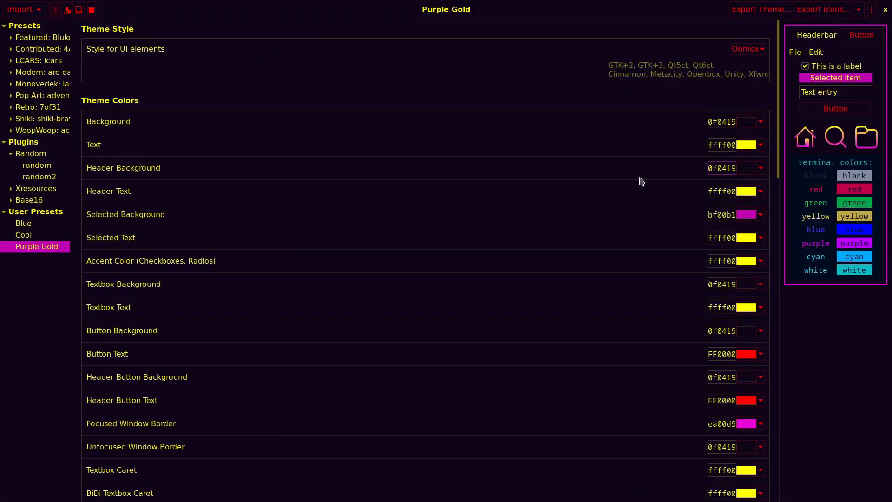
key("super")
type("mousep")
key("Return")
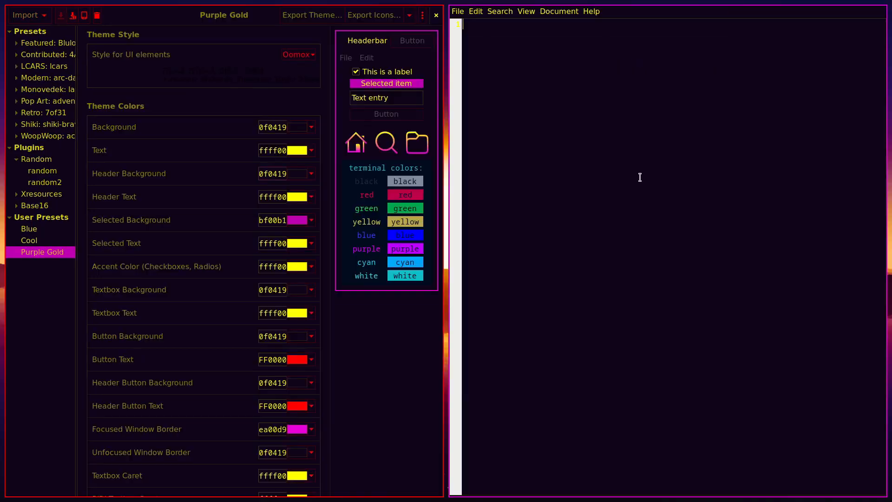
Preview Cobalt through Solarized Light in Mousepad preferences, then leave Color Scheme on None
left_click(474, 12)
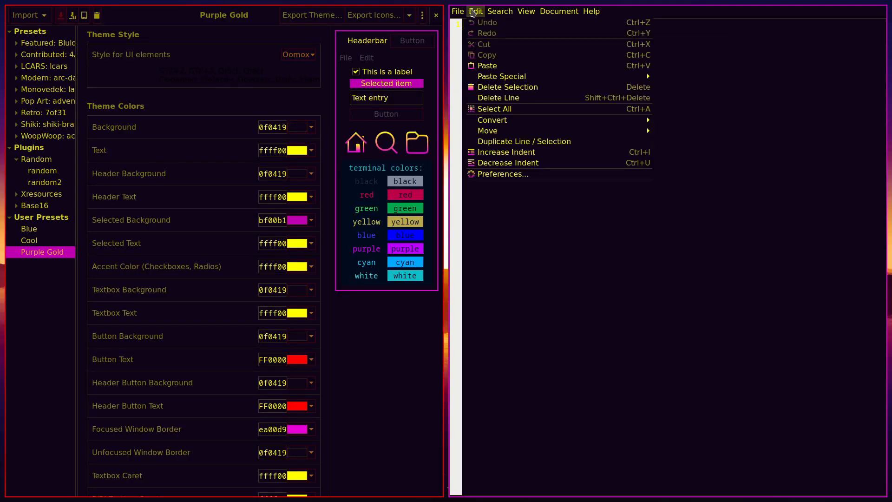
left_click(503, 174)
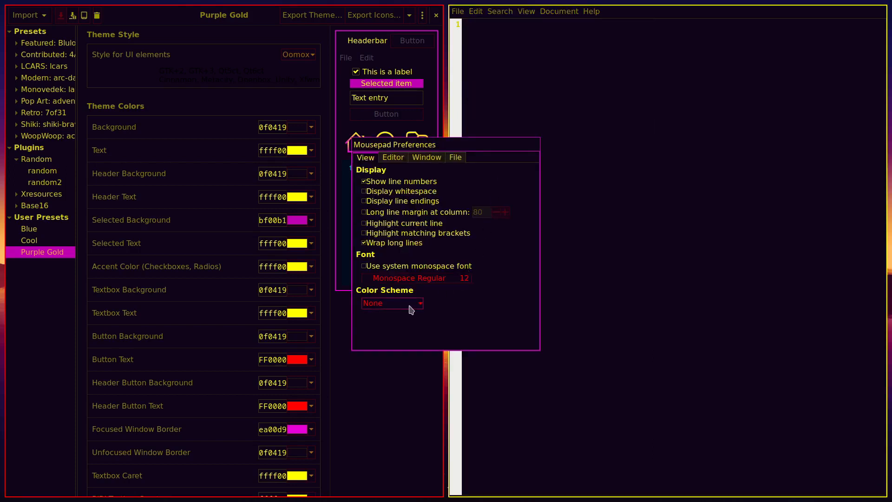
left_click(391, 304)
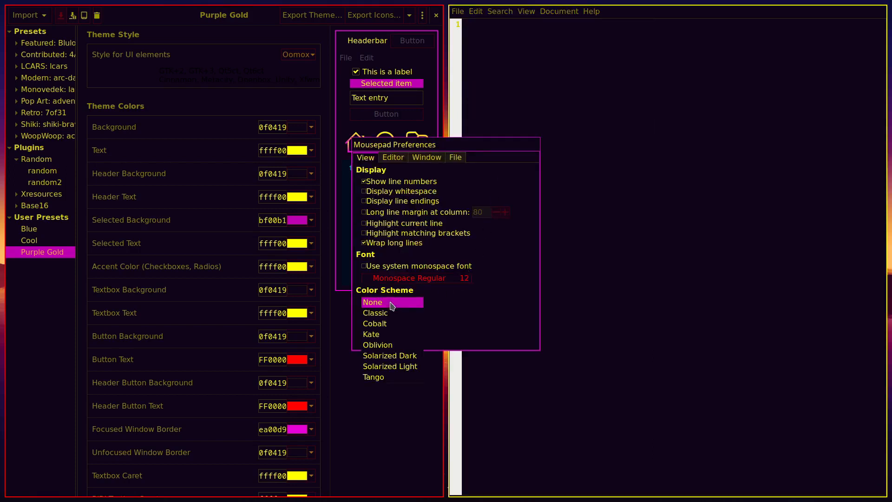
left_click(399, 323)
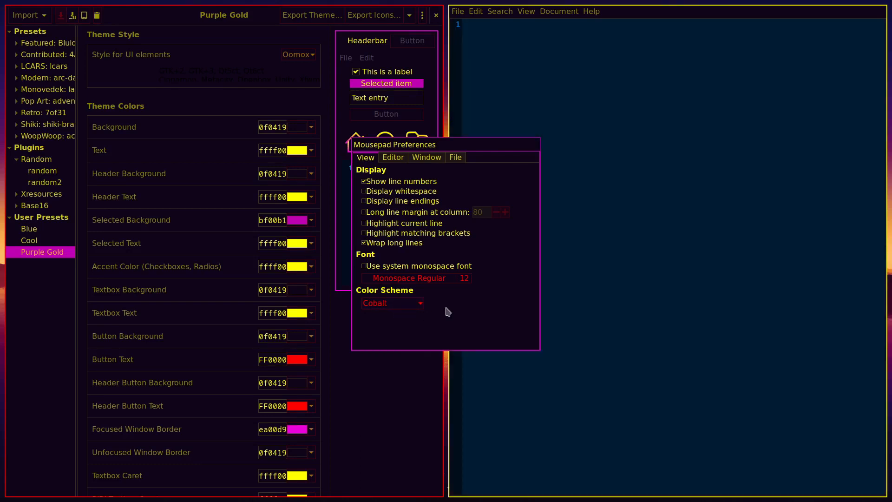
key("Down")
key("Down")
key("Down")
key("Down")
key("Down")
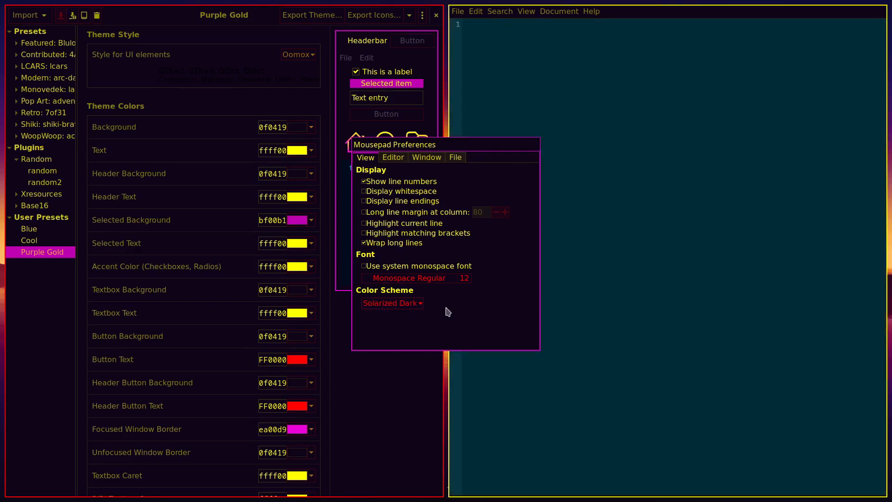
key("Up")
key("Up")
key("Up")
key("Up")
key("Up")
key("Up")
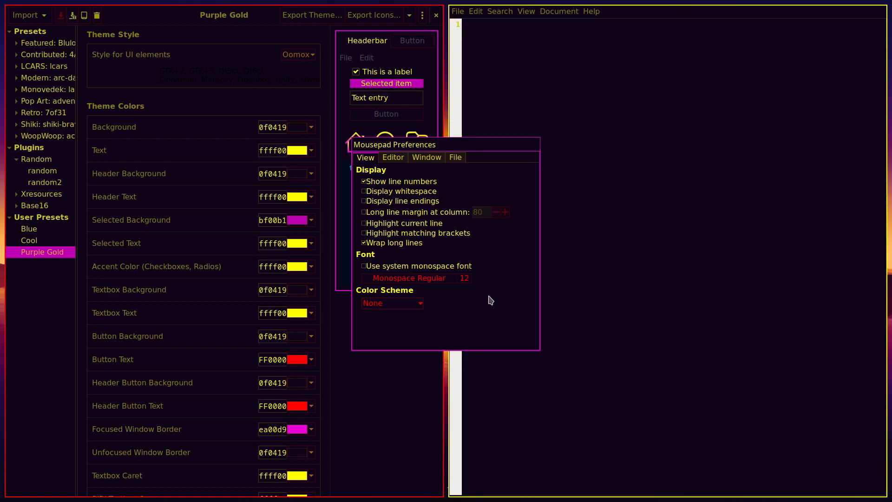
key("Escape")
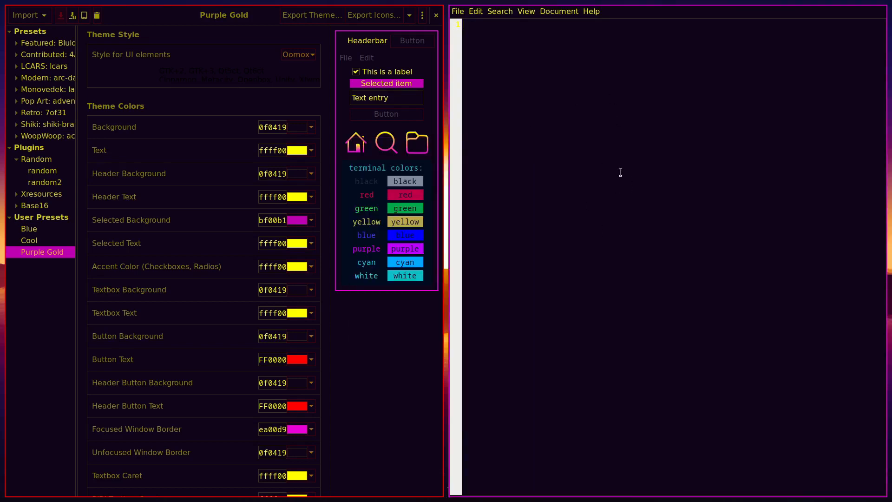
Paste the list of apps to theme into the Mousepad notes
type("gnome-tweaks lxappearance themix - change button roundness to 0 + Colours from image + change colours firefox YouTube mousepad alacritty theme lightdm qt5ct qt6ct sway config")
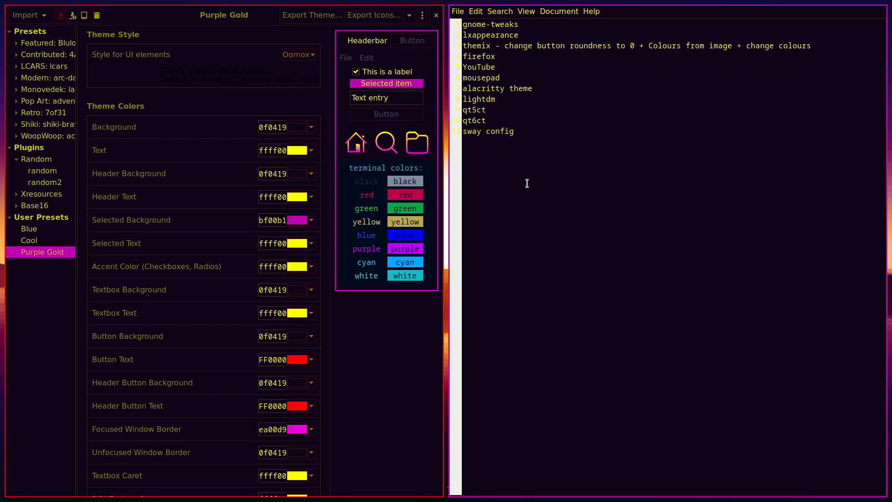
key("super")
key("super+b")
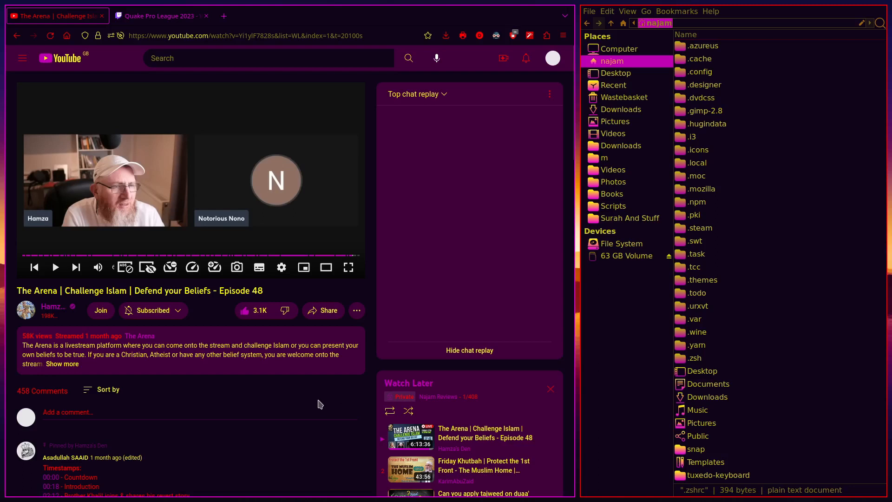
Set Enhancer for YouTube to YouTube-DeepDark (custom) with purple, dark, yellow and red swatches
left_click(529, 37)
key("super+f")
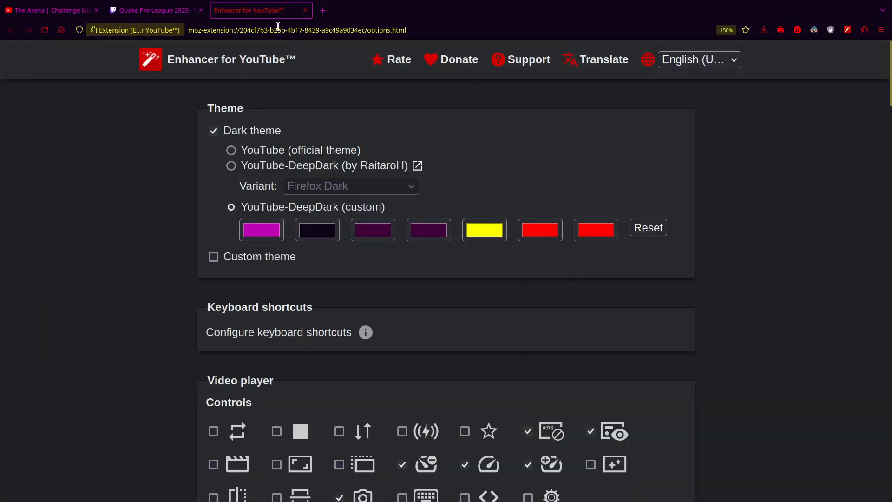
left_click_drag(268, 19, 310, 96)
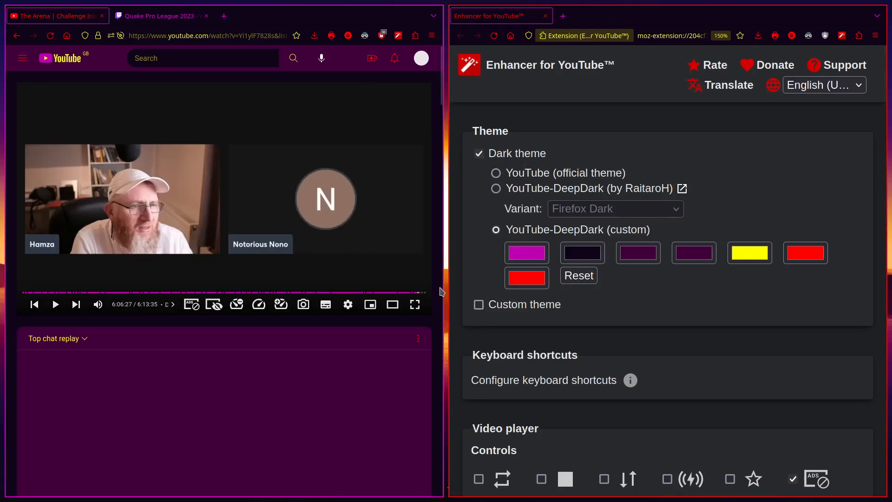
scroll(438, 292, "down", 4)
scroll(438, 293, "down", 2)
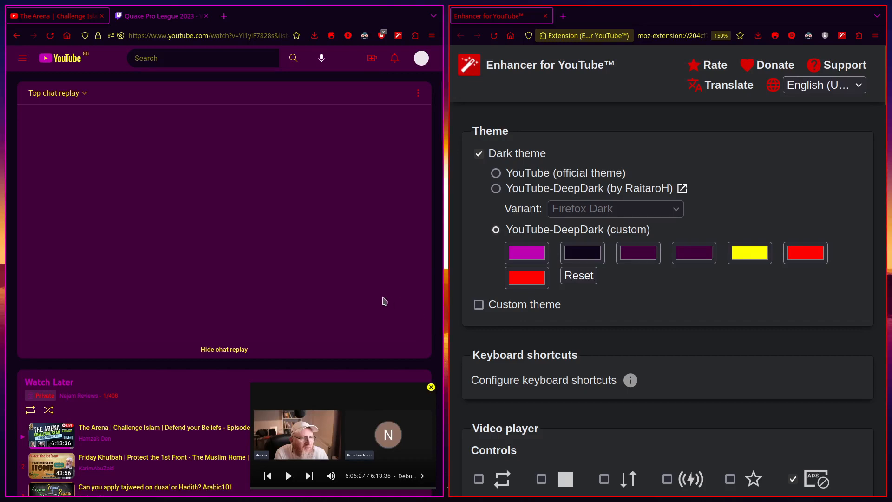
Preview the themed YouTube video page in fullscreen, then exit fullscreen
key("F11")
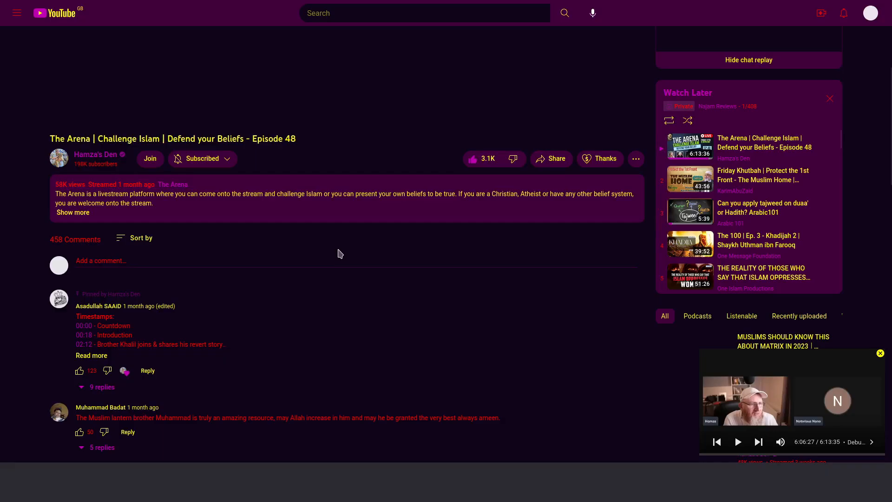
scroll(349, 364, "down", 4)
scroll(349, 365, "down", 6)
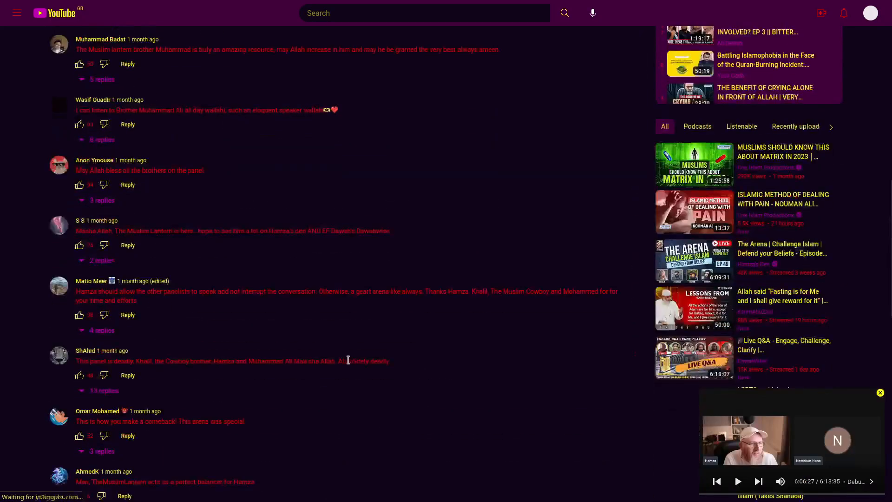
scroll(350, 364, "up", 16)
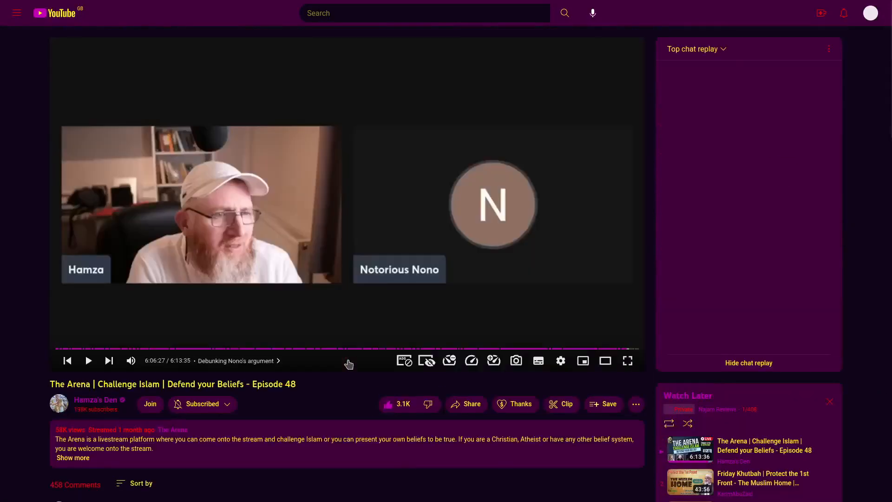
key("F11")
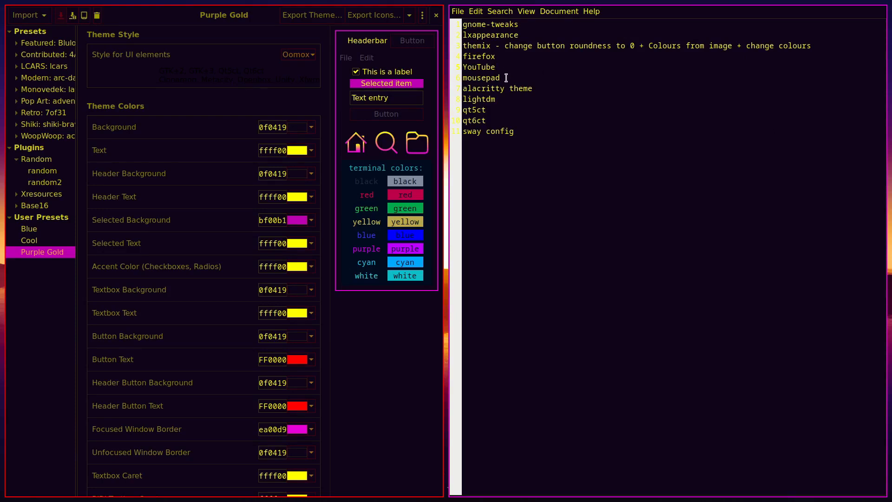
Delete the first six finished lines from the Mousepad checklist
left_click_drag(506, 79, 447, 26)
key("BackSpace")
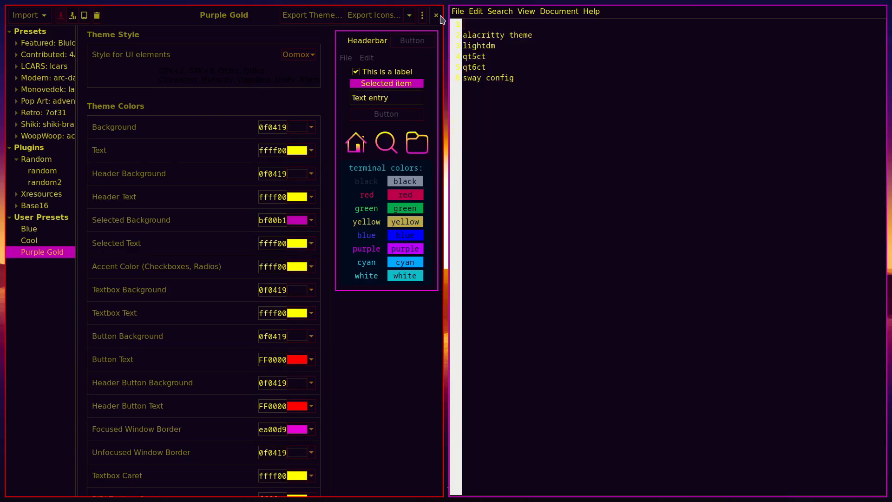
left_click(552, 232)
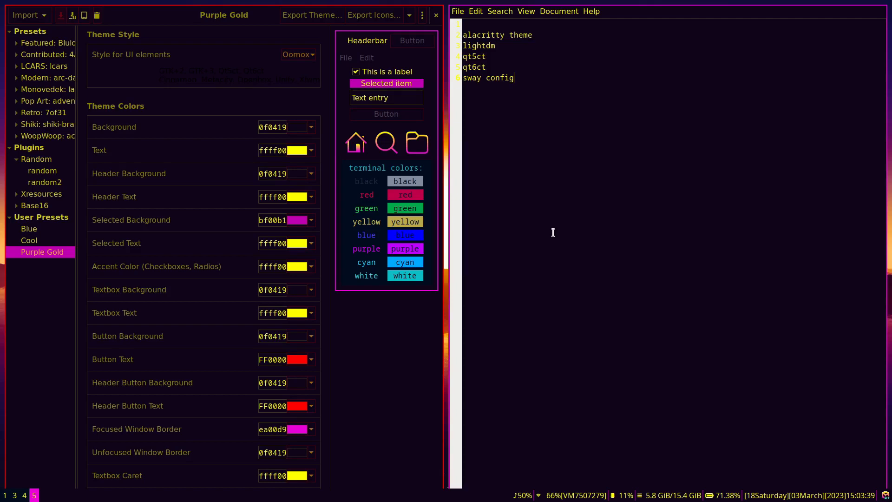
Open a file manager and navigate into .config/alacritty
key("super+e")
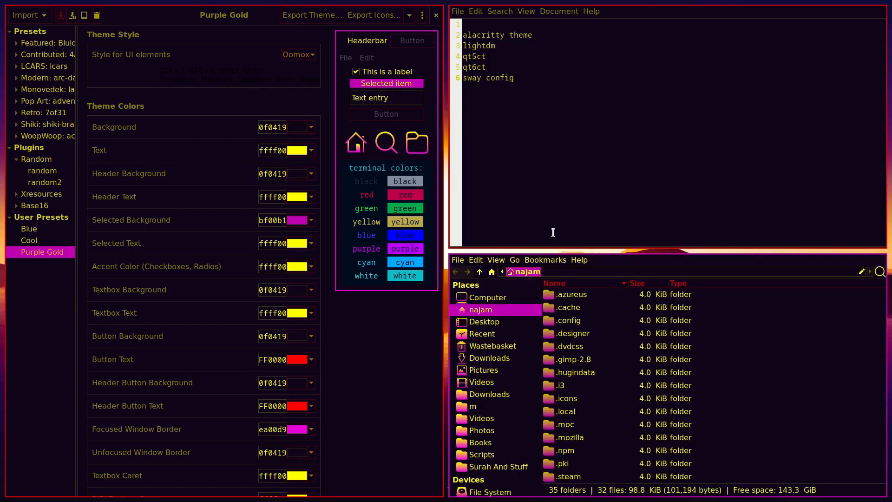
double_click(573, 322)
key("Down")
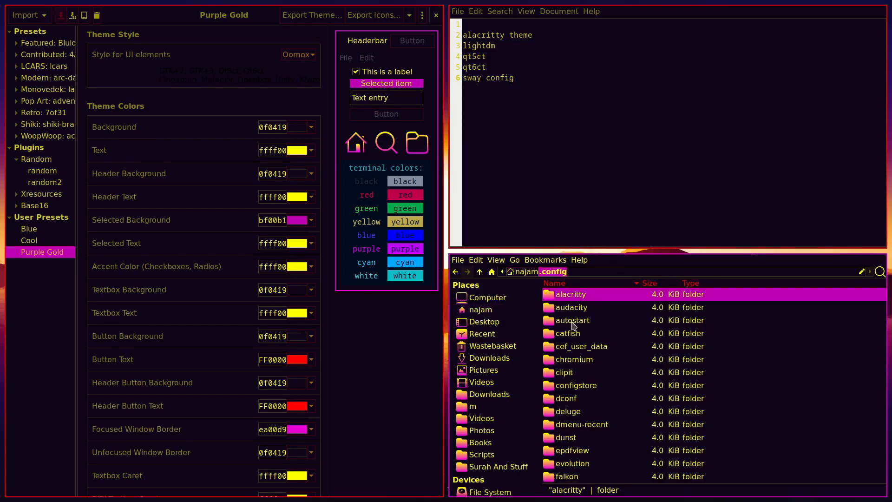
key("Return")
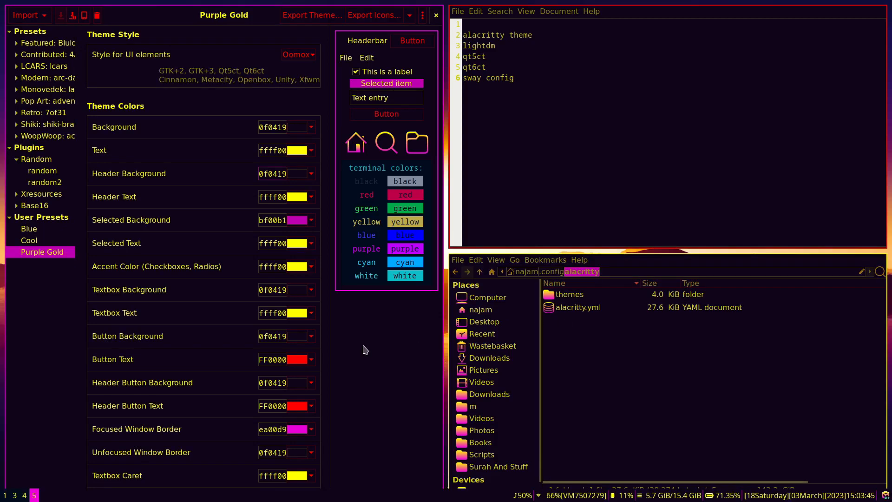
key("super+w")
Search DuckDuckGo for alacritty themes and open the alacritty/alacritty-theme GitHub repository
type("alac")
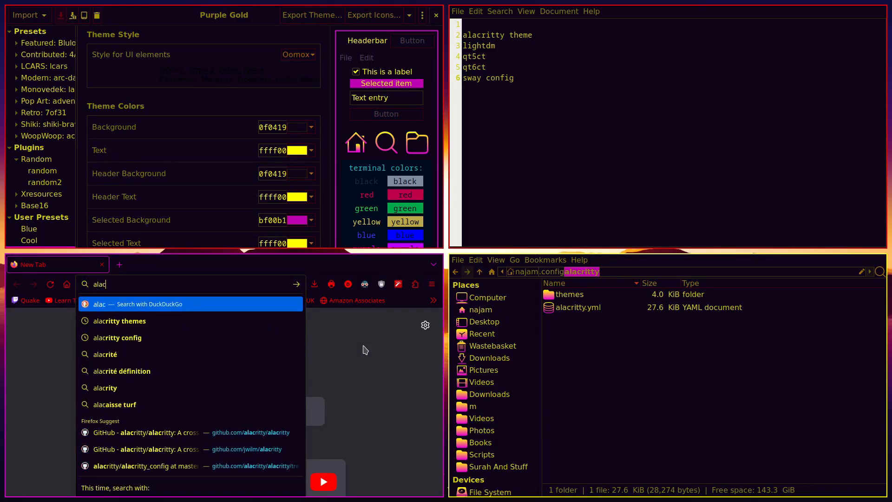
key("Down")
key("Return")
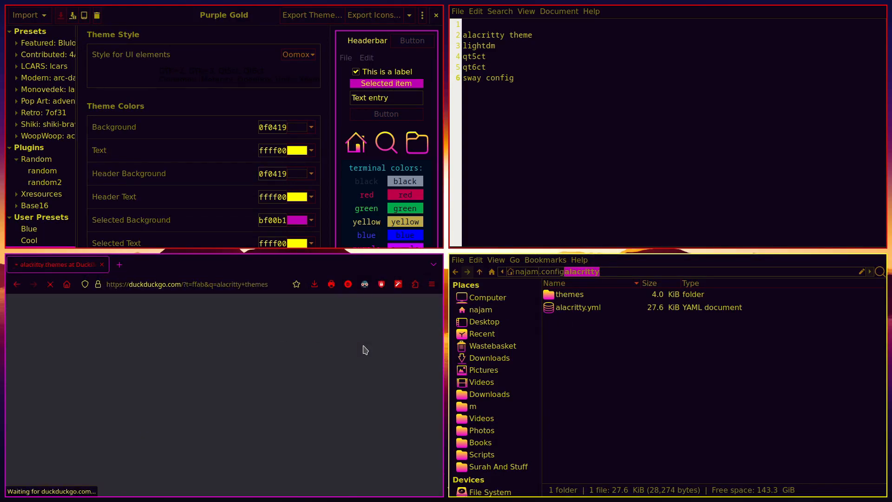
key("super+f")
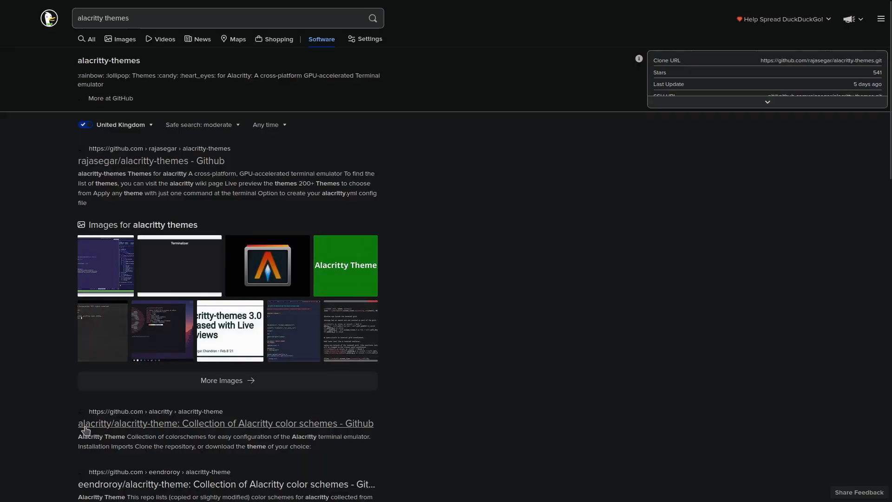
left_click(164, 423)
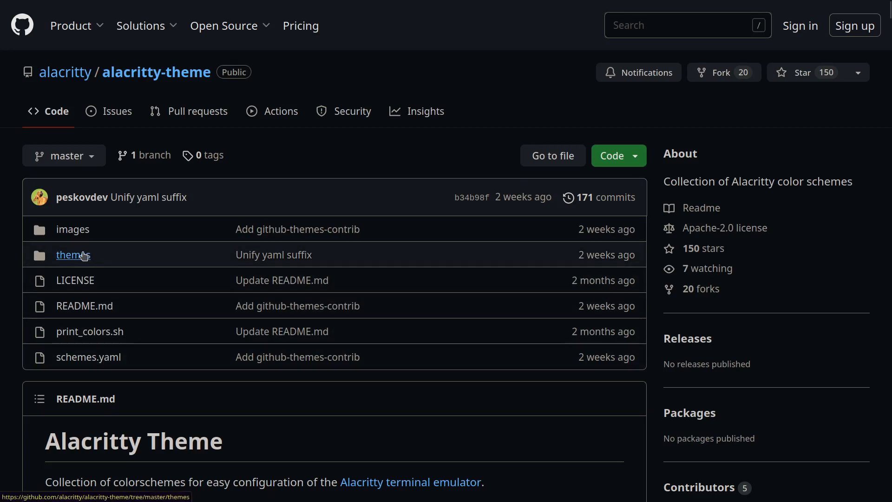
Open the repository's themes folder and scroll through its theme files
left_click(83, 255)
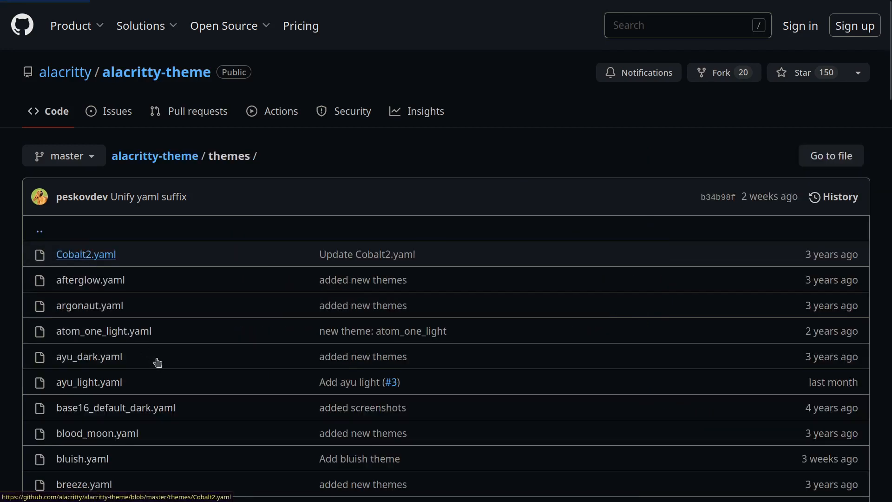
scroll(233, 316, "down", 5)
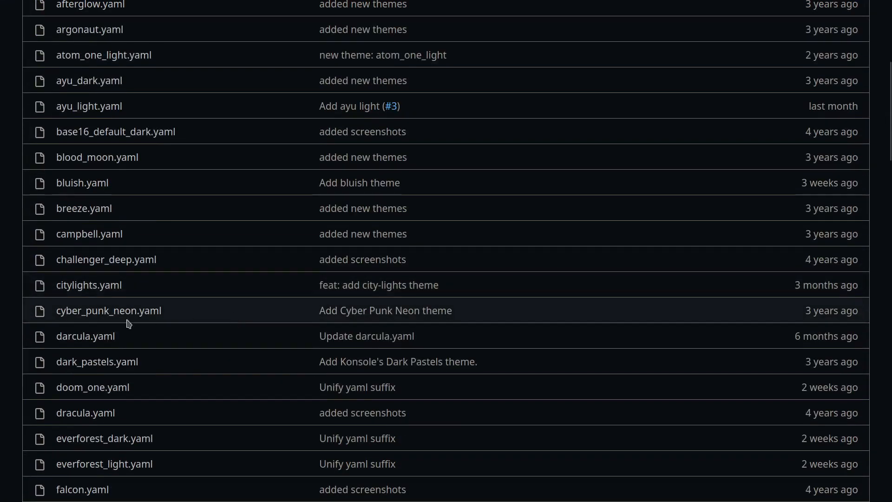
scroll(238, 323, "down", 1)
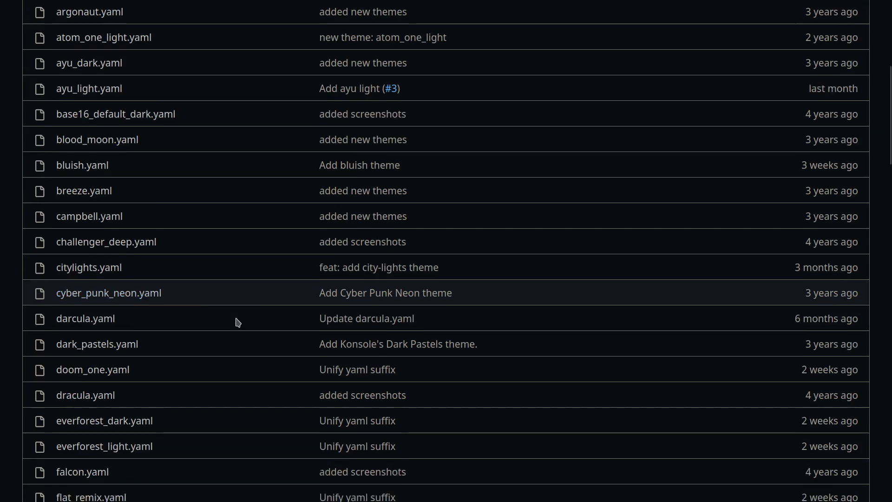
scroll(238, 322, "down", 3)
scroll(238, 322, "up", 3)
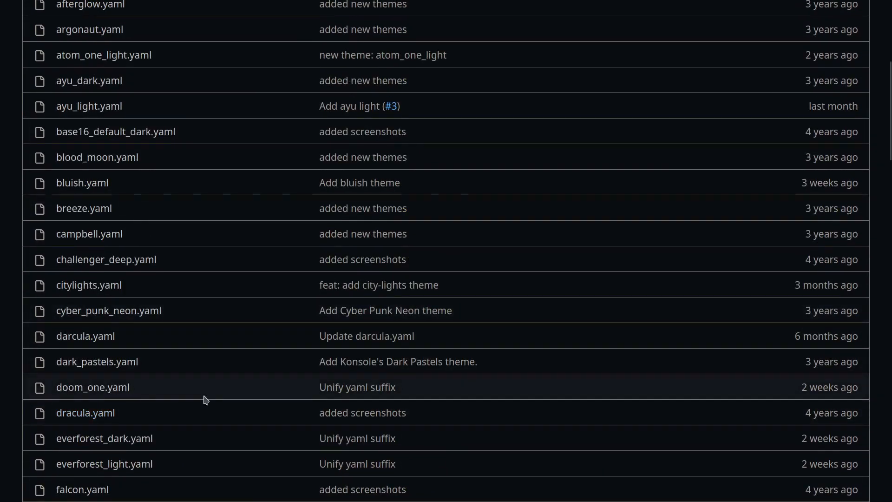
scroll(206, 400, "down", 10)
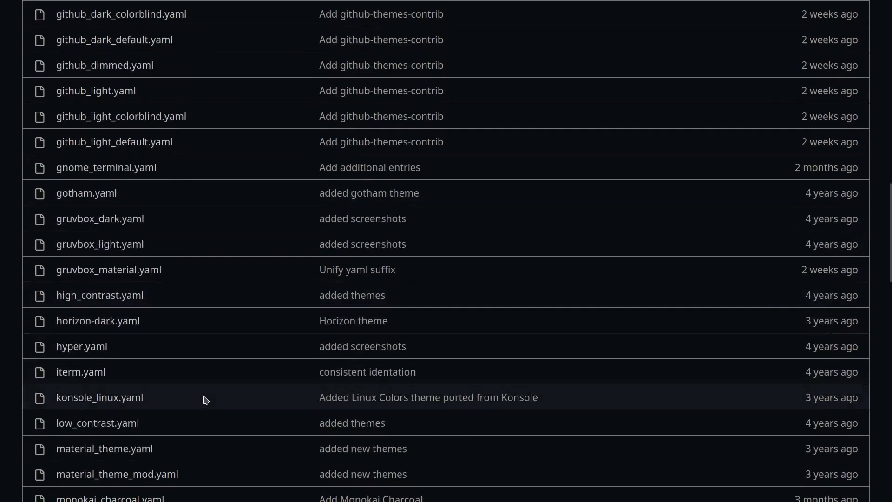
scroll(206, 400, "down", 5)
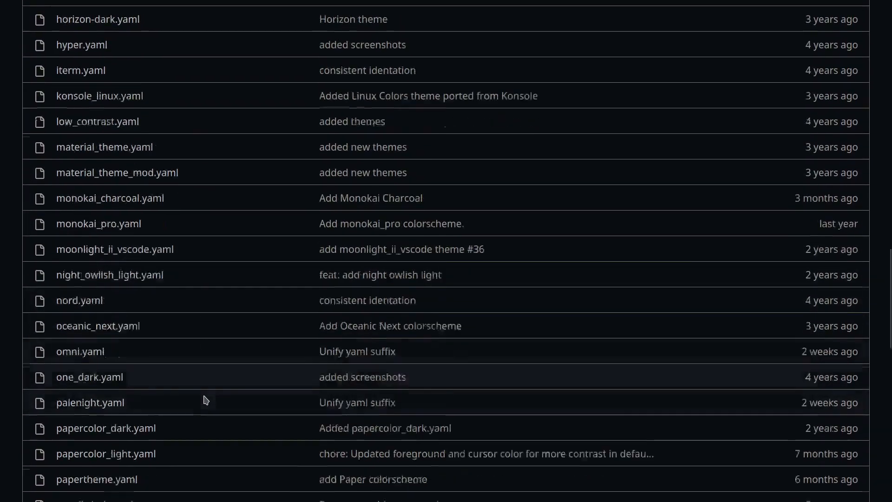
scroll(206, 400, "down", 1)
Exit fullscreen and open the local .config/alacritty/themes folder
key("F11")
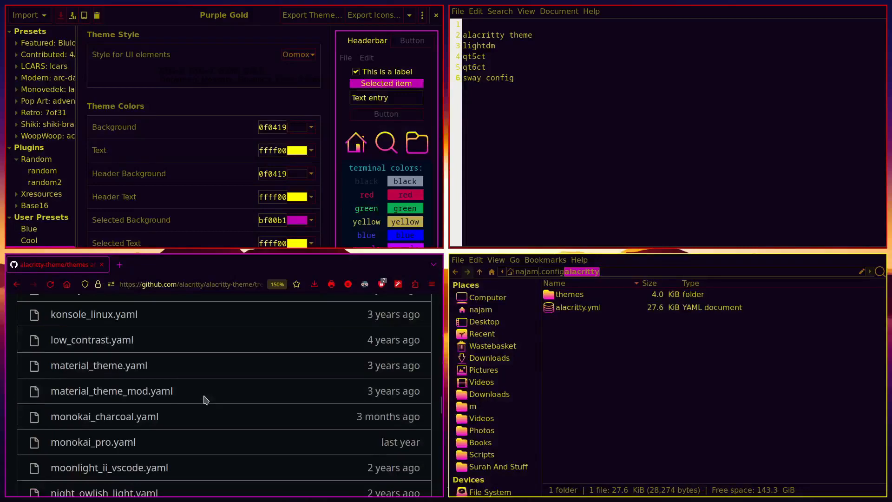
key("Home")
double_click(576, 295)
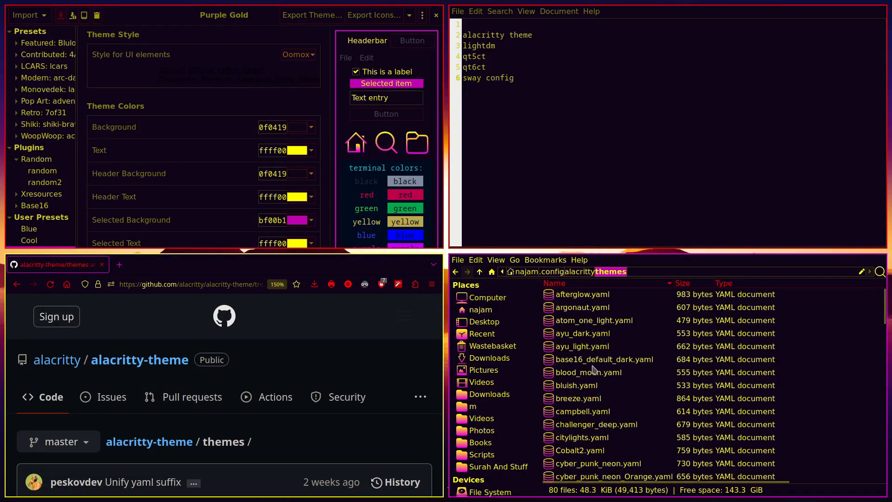
Open Purple Gold.yaml from the alacritty themes folder in Mousepad, in its own column
scroll(595, 344, "down", 2)
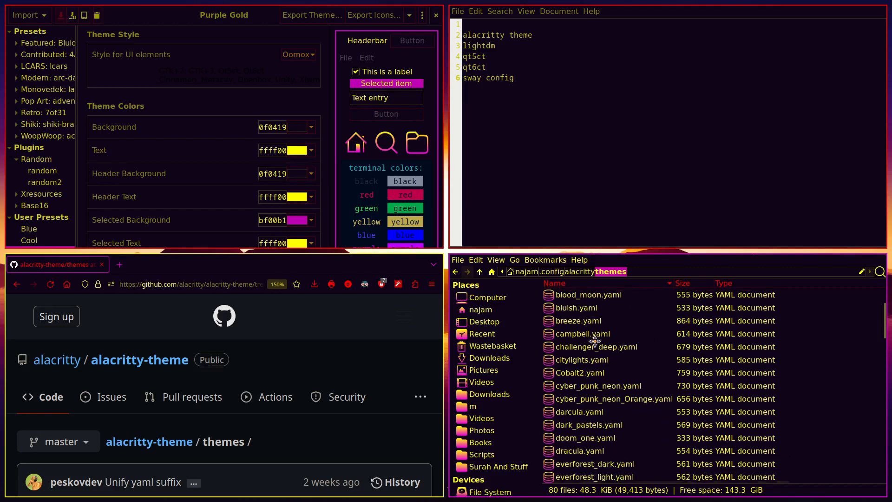
scroll(594, 342, "down", 1)
left_click(601, 378)
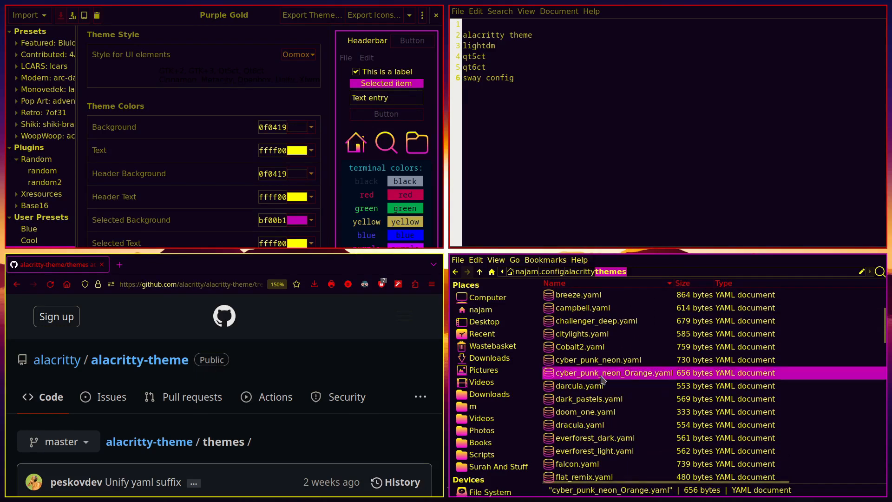
scroll(602, 379, "down", 8)
type("pu")
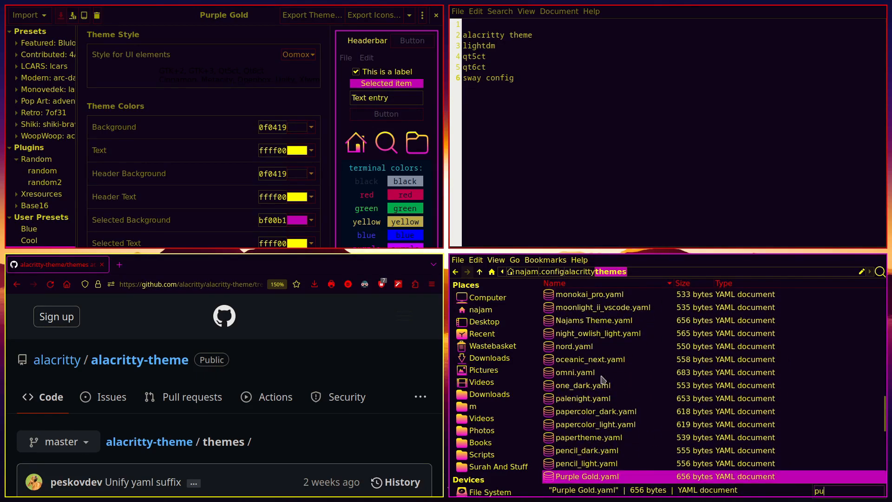
key("Return")
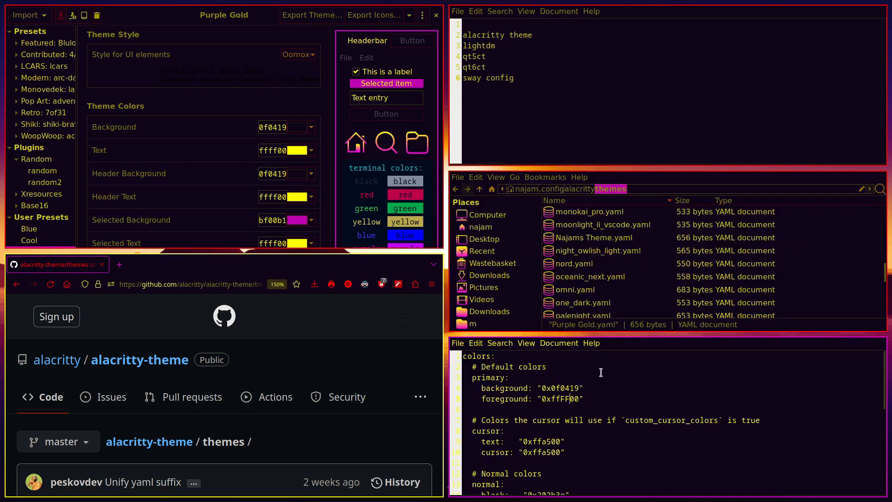
key("super+shift+Right")
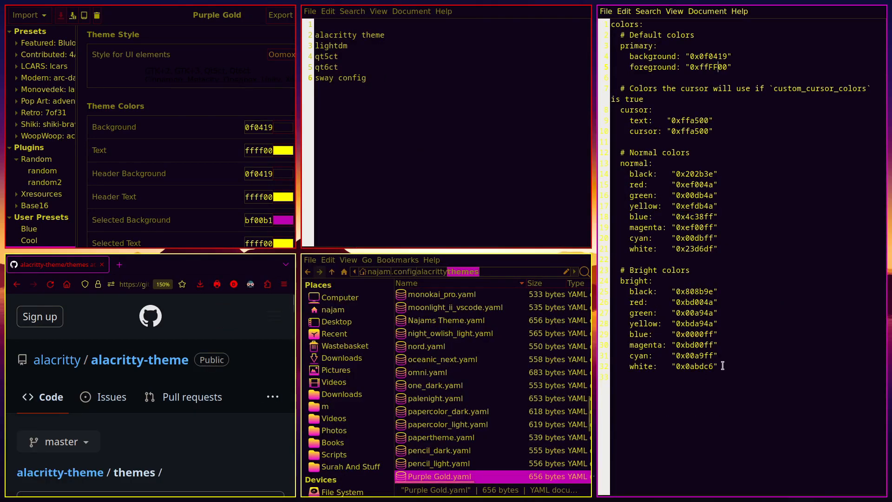
Close the browser and return Thunar to the alacritty folder
key("super+shift+q")
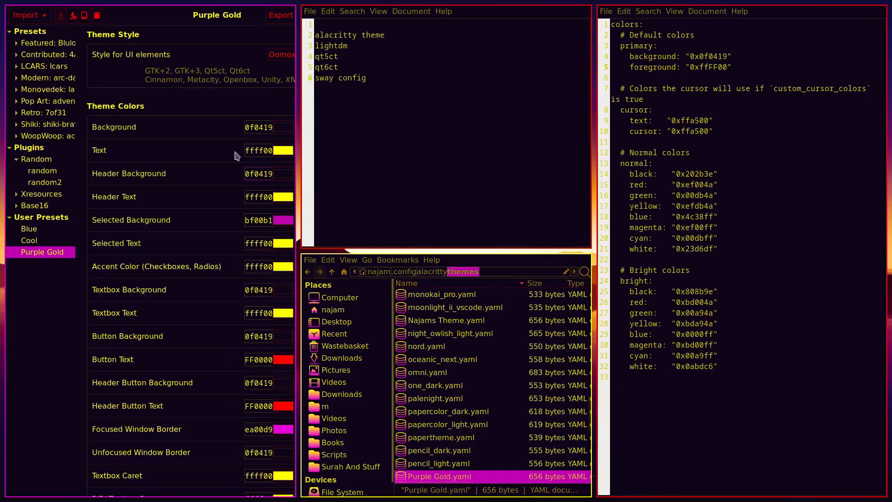
left_click(538, 359)
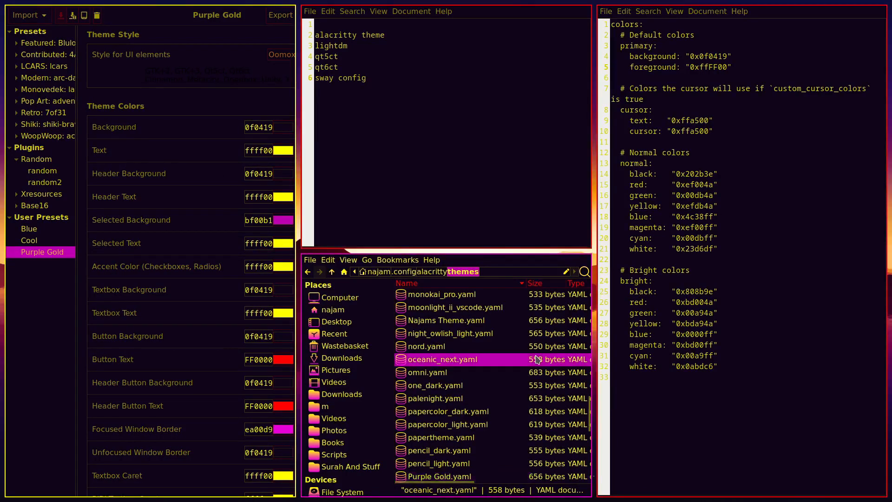
key("BackSpace")
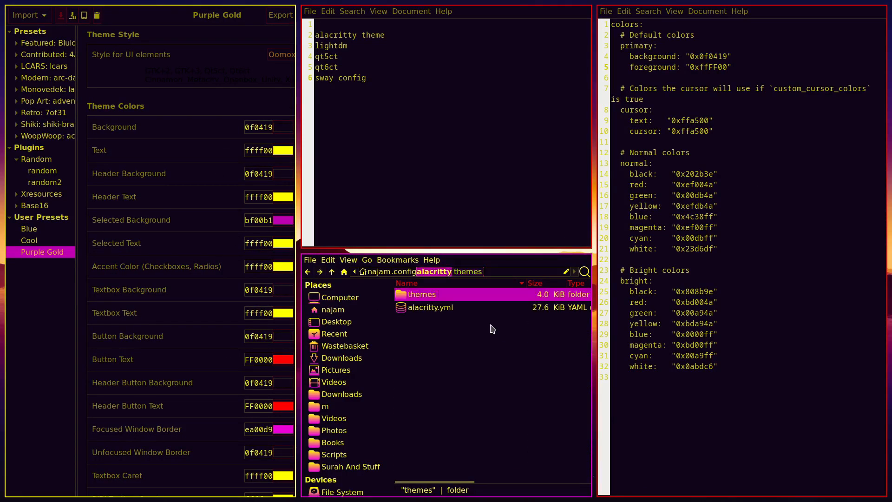
Open alacritty.yml fullscreen, highlight its Purple Gold.yaml import lines, then close the editor
key("Down")
key("Return")
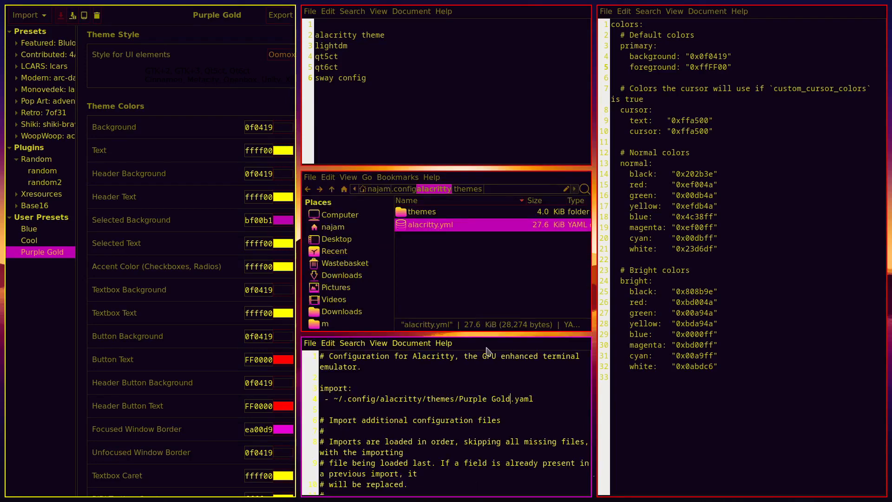
key("super+f")
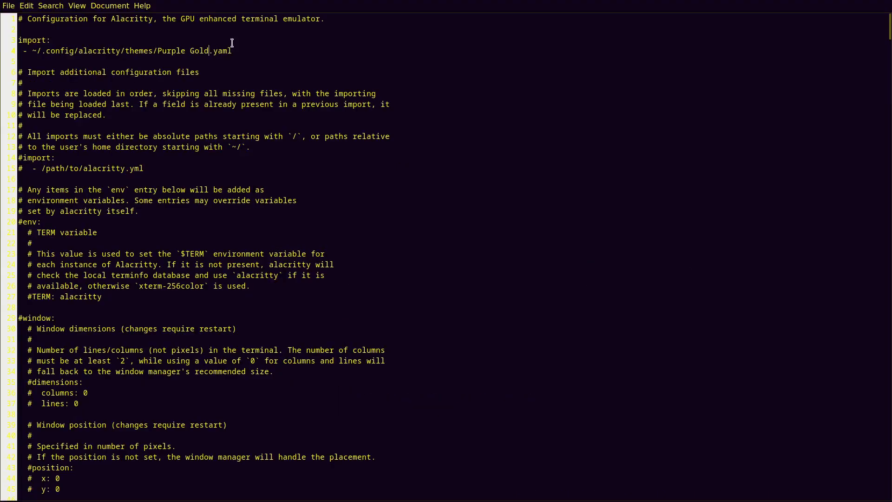
left_click_drag(251, 51, 2, 39)
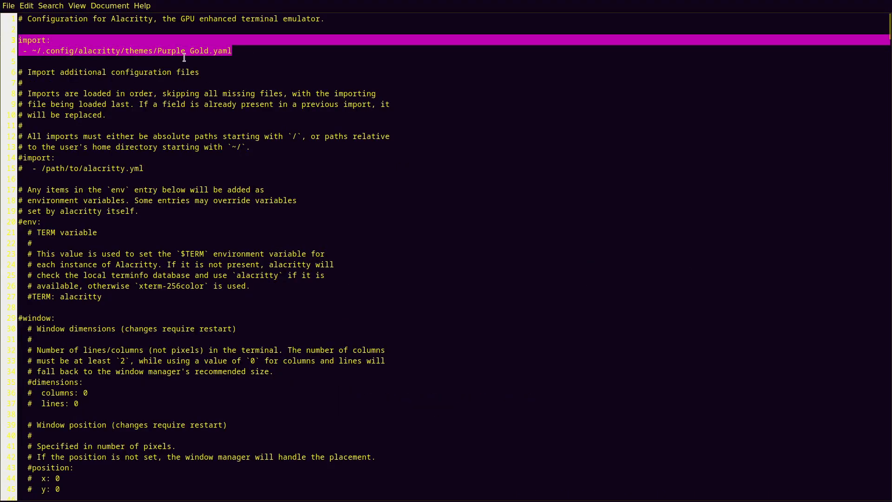
mouse_move(182, 50)
left_mouse_down()
mouse_move(189, 51)
mouse_move(178, 42)
left_mouse_up()
left_click(207, 53)
key("super+f")
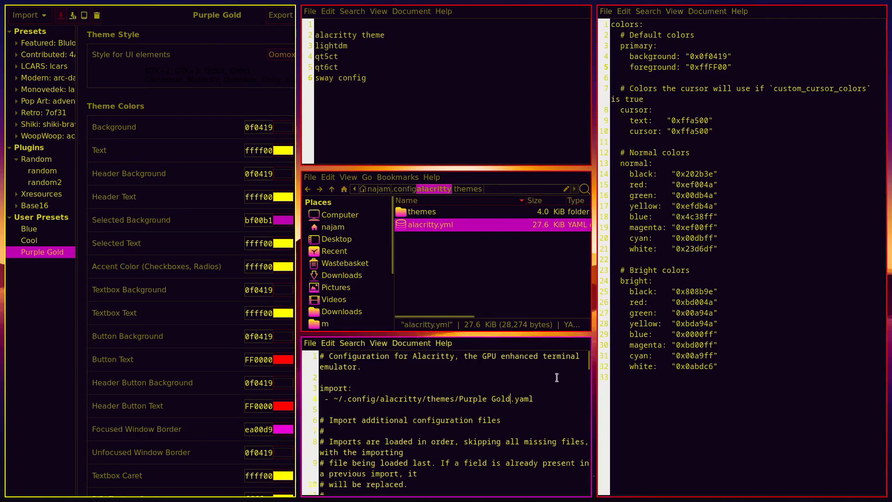
key("super+shift+q")
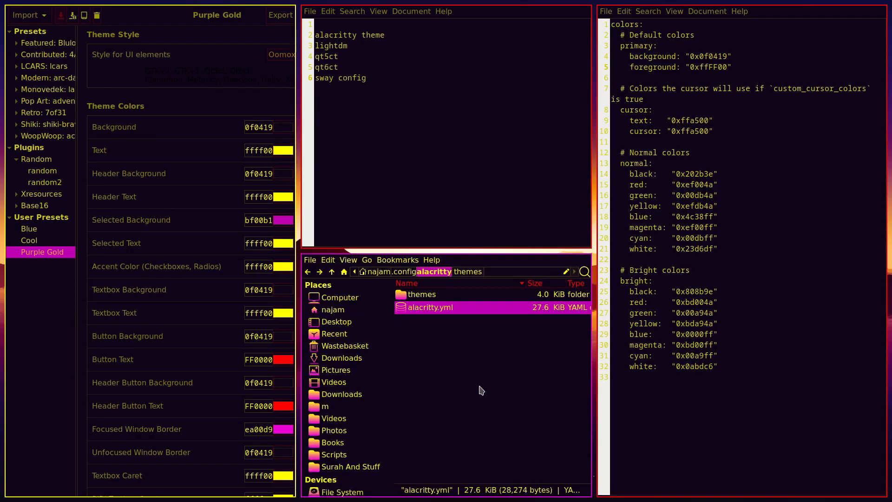
Open a new Alacritty terminal and run 'print test' to show the Purple Gold colours
key("super+Return")
type("t")
key("BackSpace")
type("test")
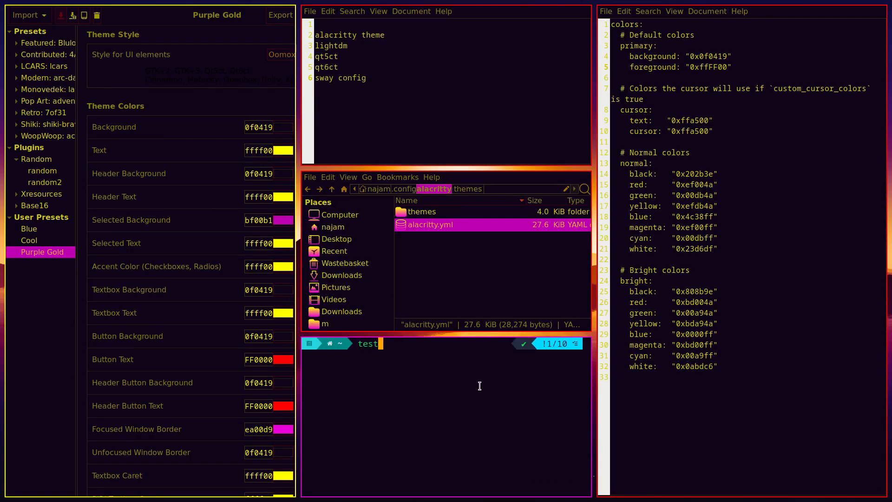
key("BackSpace")
key("BackSpace")
key("BackSpace")
key("BackSpace")
type("t")
key("BackSpace")
type("print test")
key("Return")
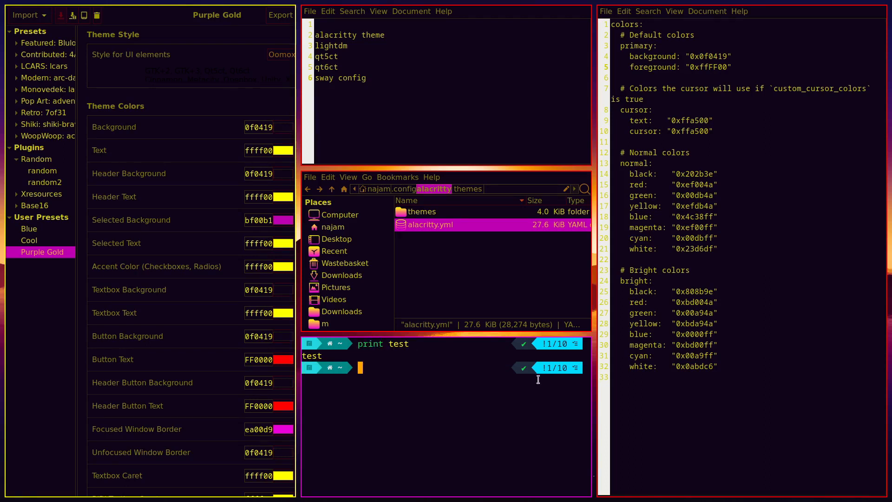
Run nmtui fullscreen to preview the colours, then exit the terminal
type("nmtui")
key("Return")
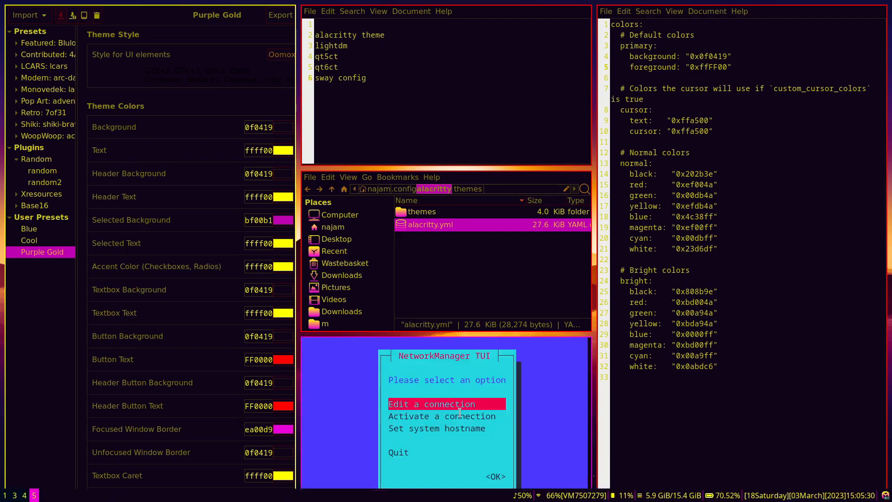
key("super+f")
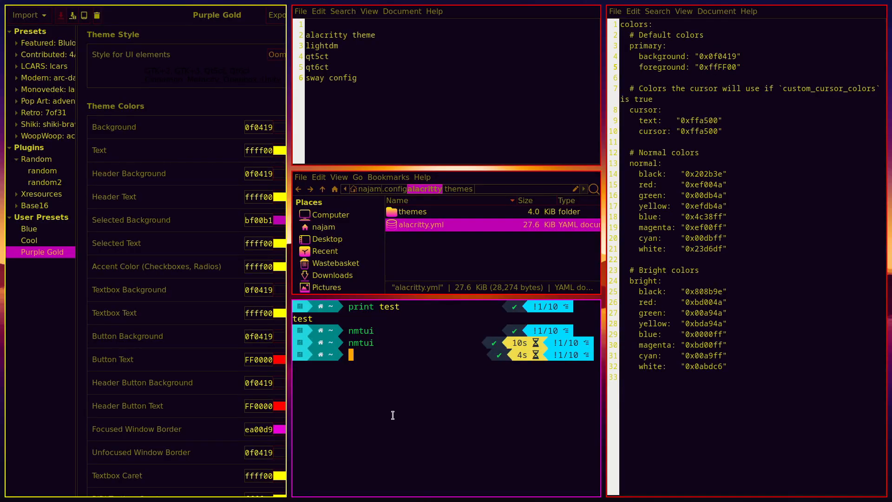
type("exit")
key("Return")
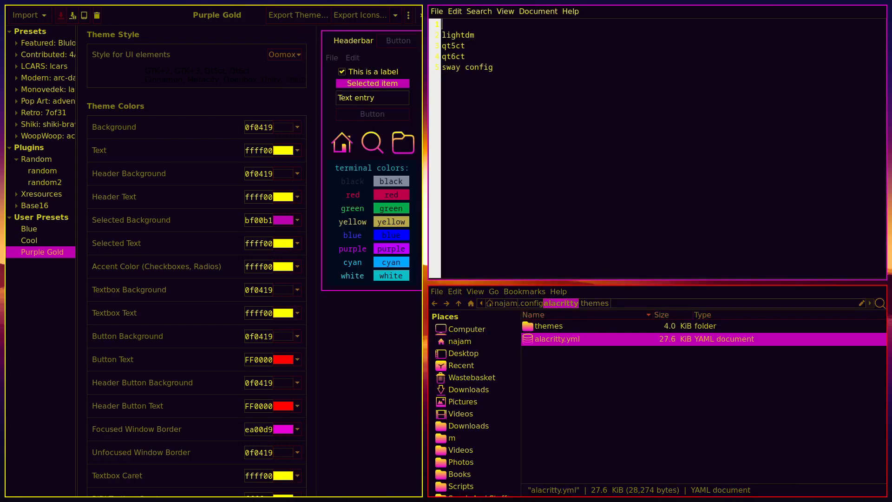
Select the lightdm to-do entry, then take fullscreen Thunar into /usr/share
double_click(471, 37)
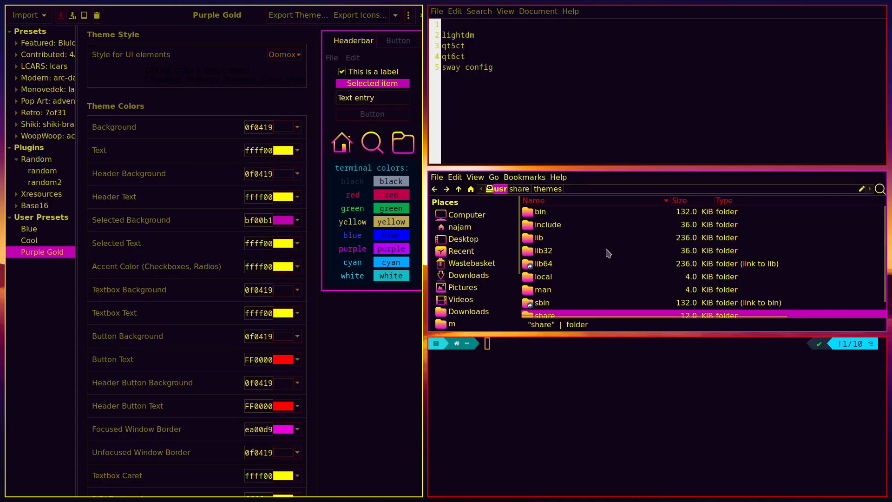
key("super+f")
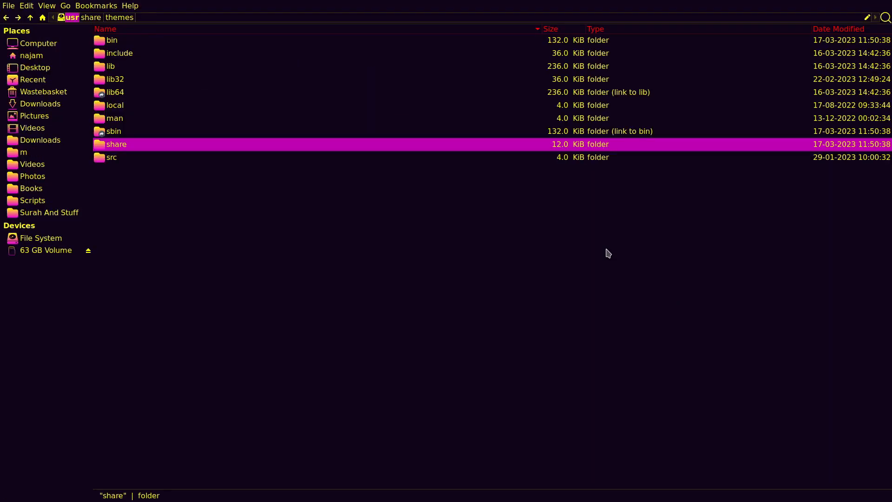
key("BackSpace")
key("Return")
key("Up")
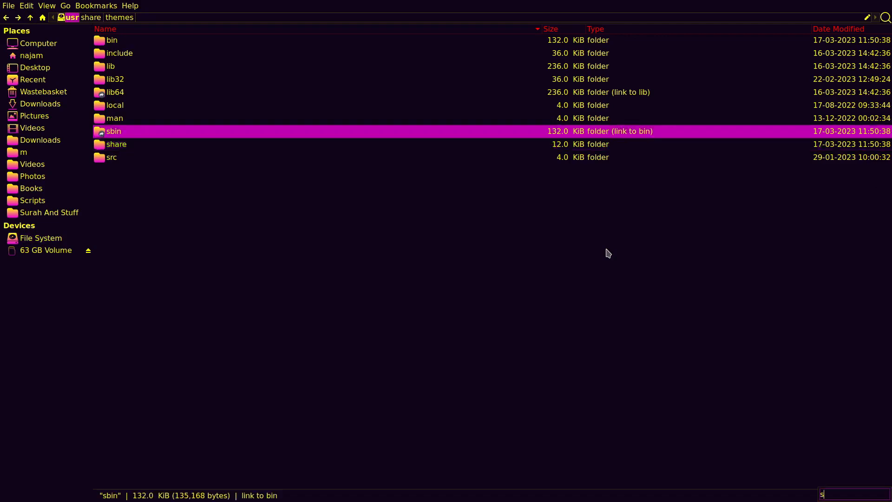
key("Down")
key("Return")
Open the themes folder, jump to Purple Gold, and enter 'lightdm-gt' in the Pamac search
type("the")
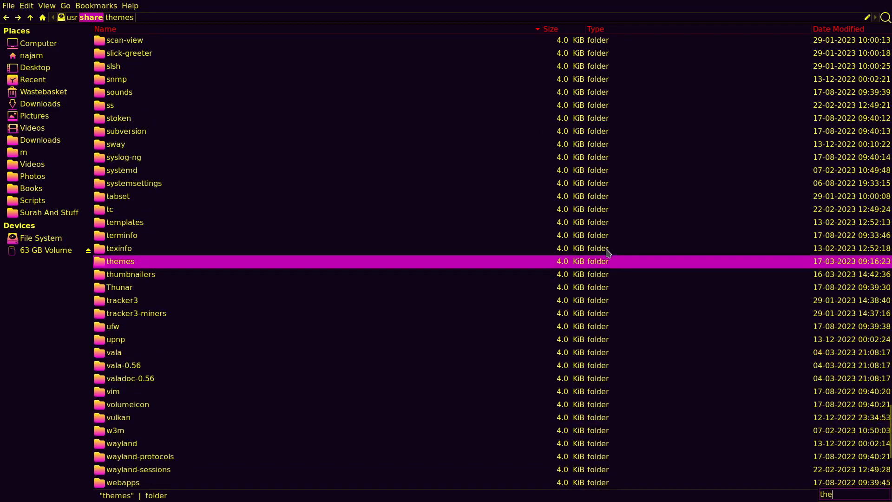
key("Return")
type("pu")
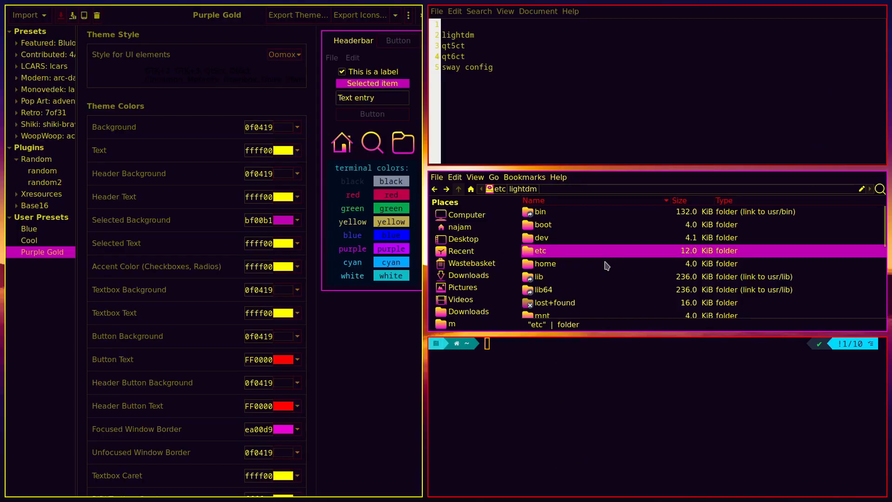
key("super+v")
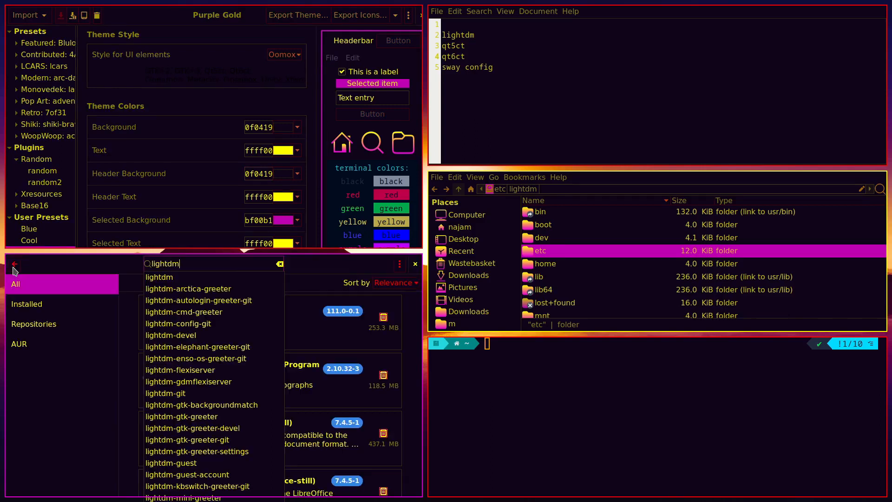
type("-gt")
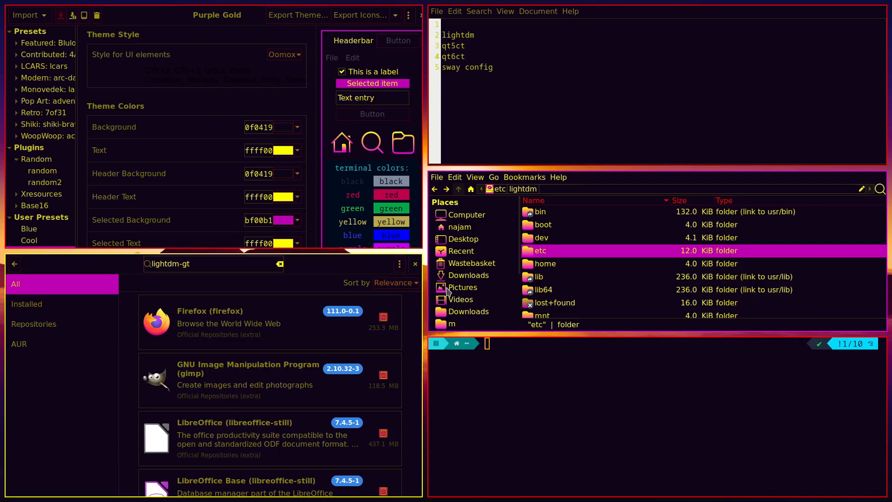
Open /etc/lightdm in Thunar and close the leftover terminal
double_click(541, 252)
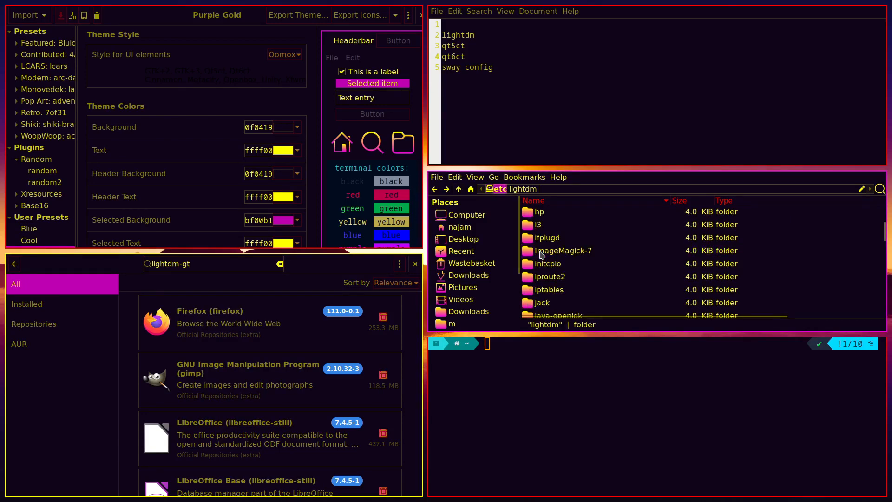
type("ligh")
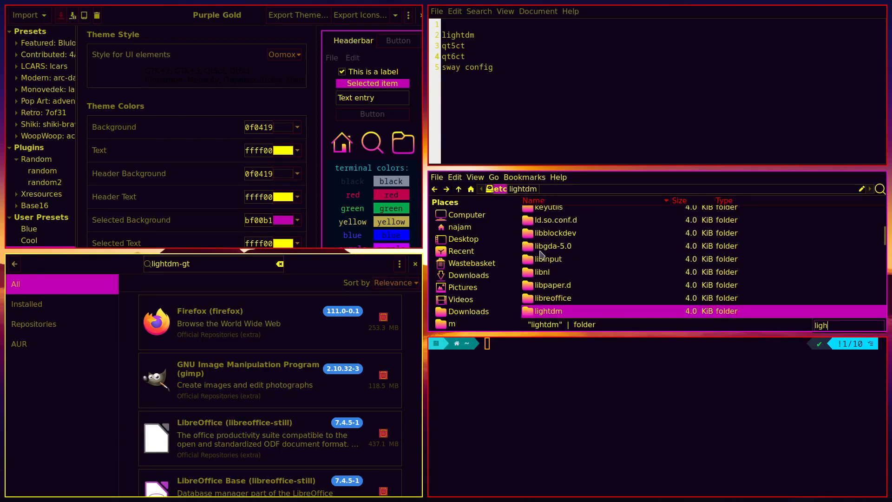
key("Return")
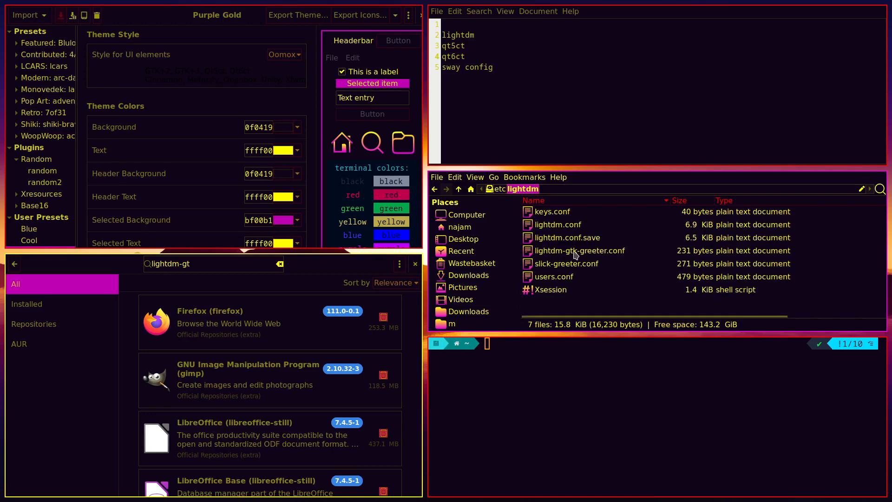
type("t")
key("Return")
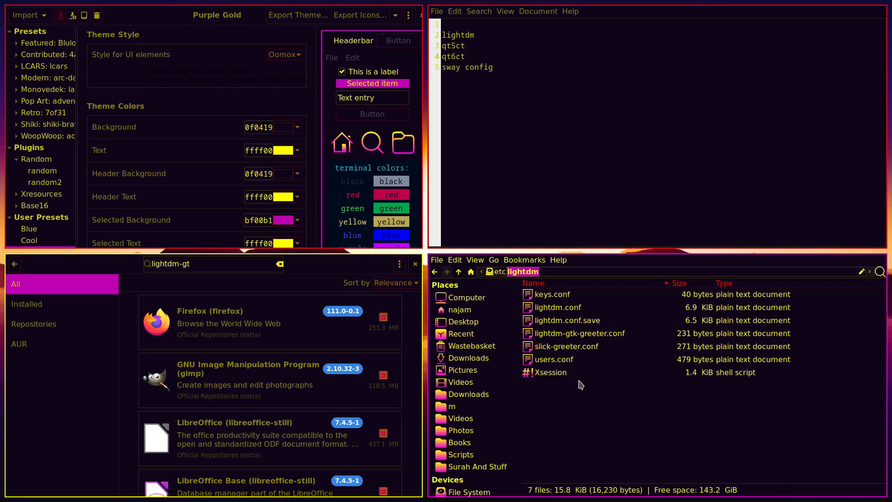
View lightdm-gtk-greeter.conf, then pick lightdm-gtk-greeter-settings from the Pamac search suggestions
left_click(565, 338)
double_click(565, 338)
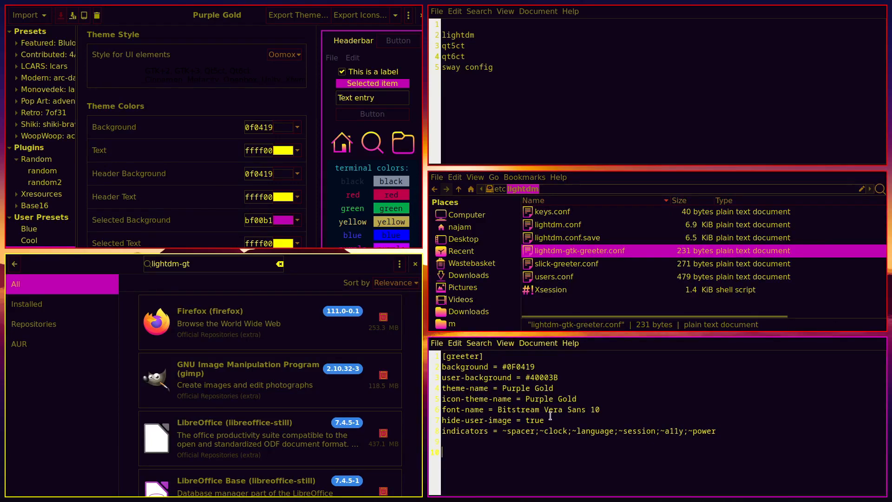
key("super+shift+q")
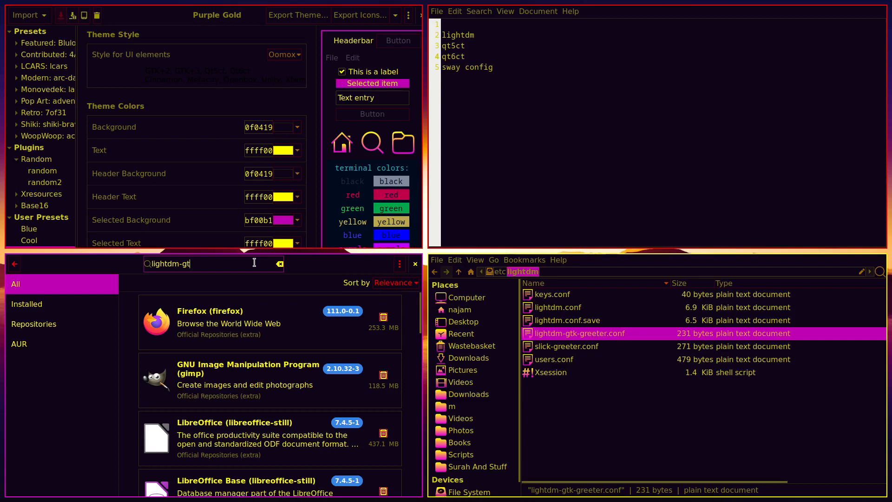
type("k")
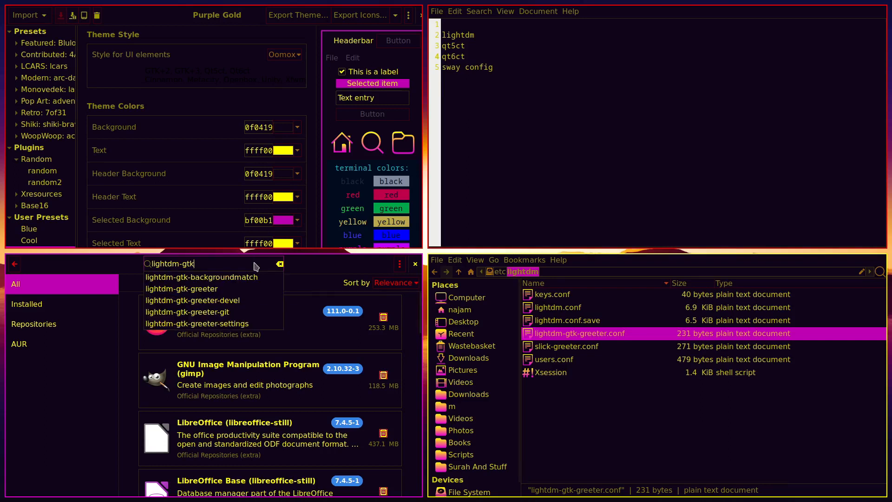
left_click(217, 324)
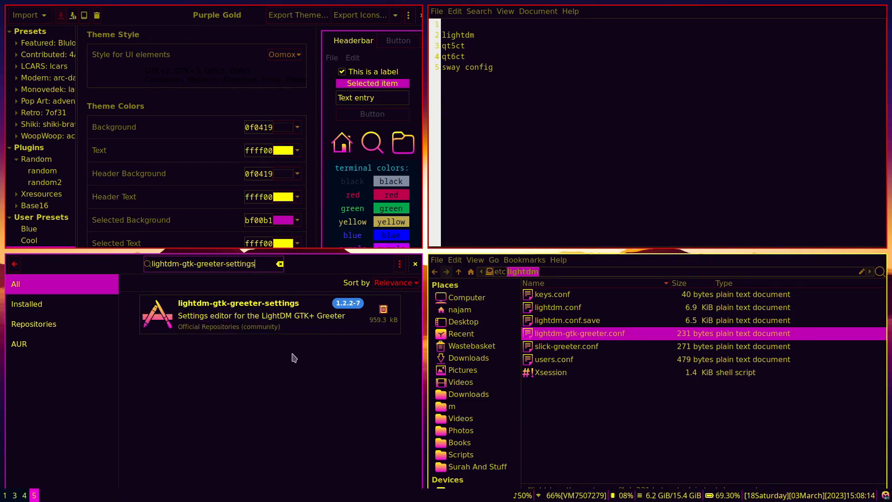
key("super+d")
Launch LightDM GTK+ Greeter settings from the launcher and authenticate with the password
type("light")
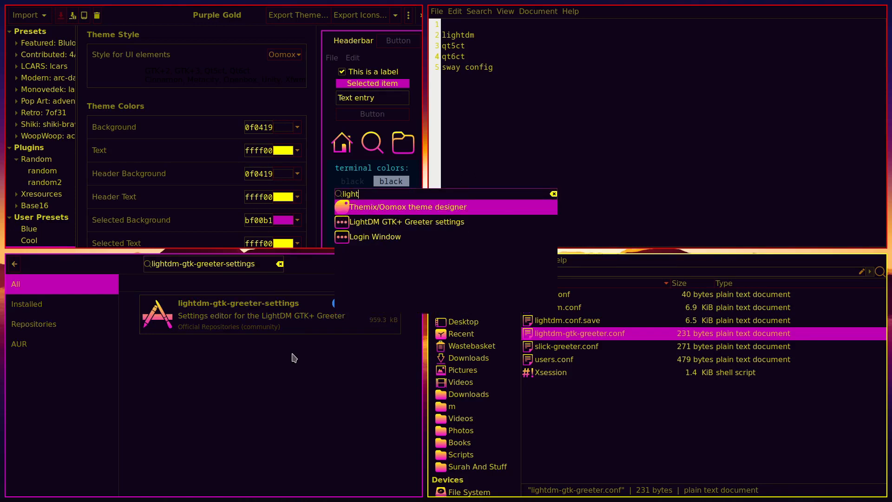
key("Down")
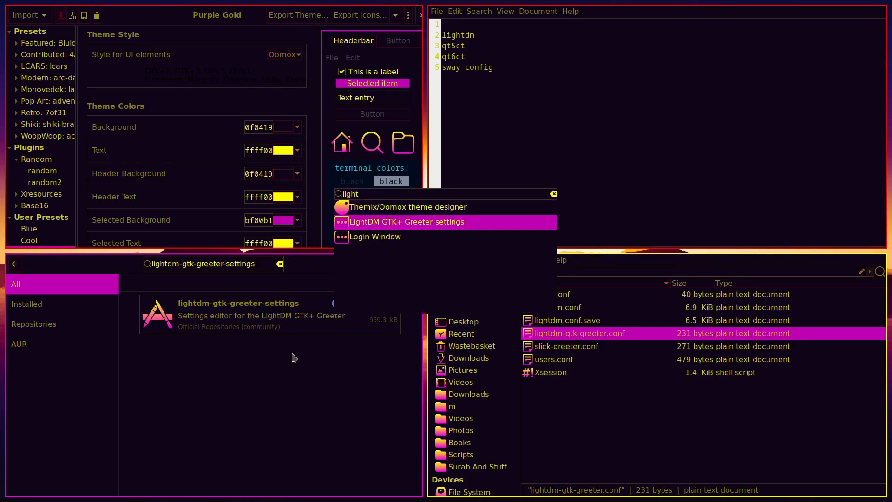
key("Return")
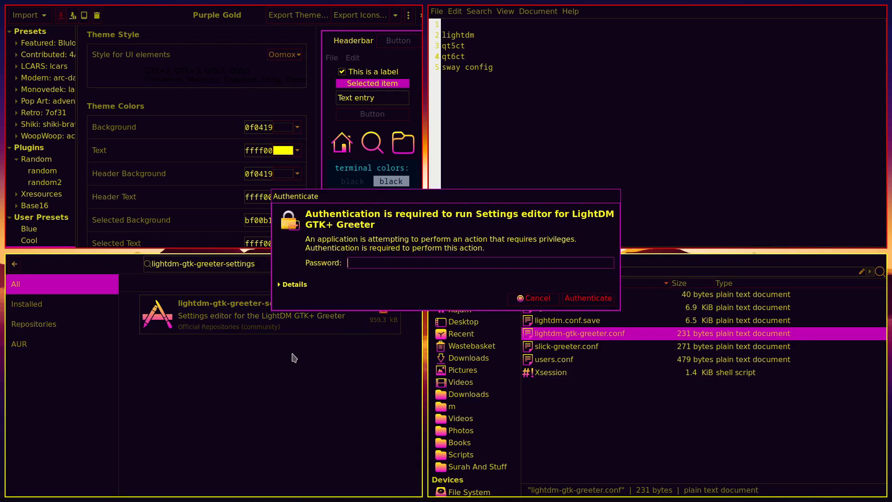
type("•")
key("Return")
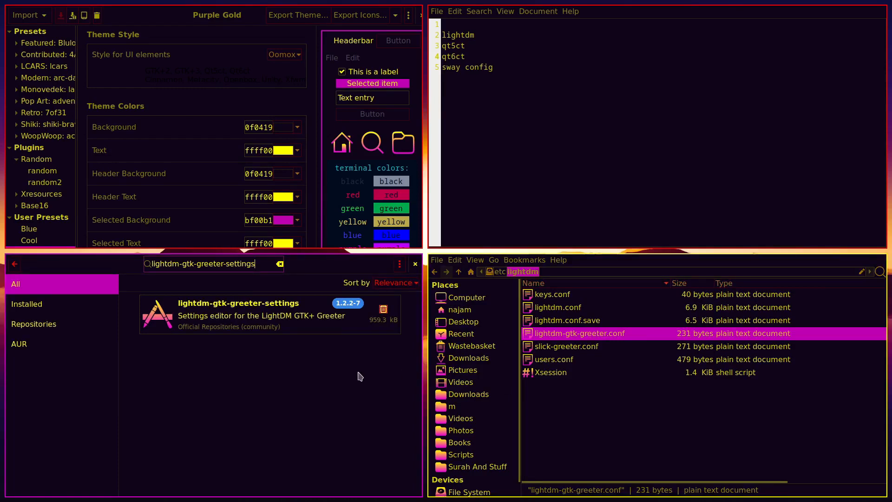
Close the software manager, delete the lightdm to-do line, and open a new terminal
left_click(416, 264)
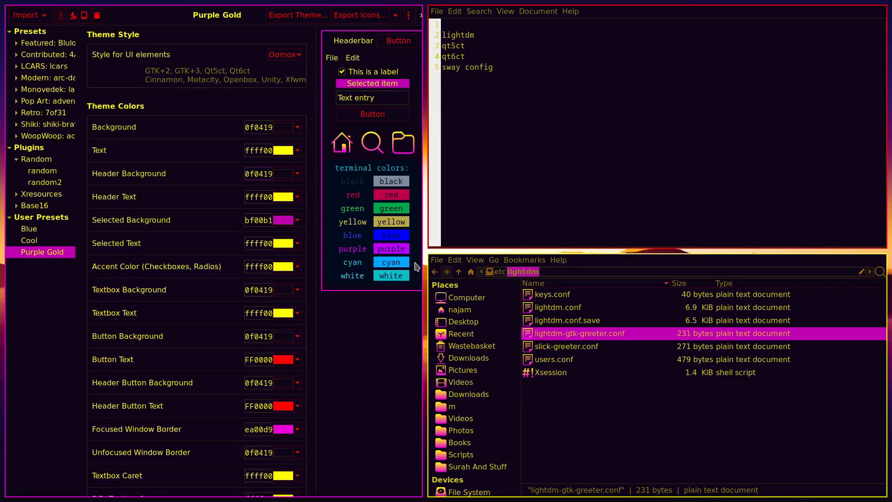
double_click(457, 30)
key("BackSpace")
key("BackSpace")
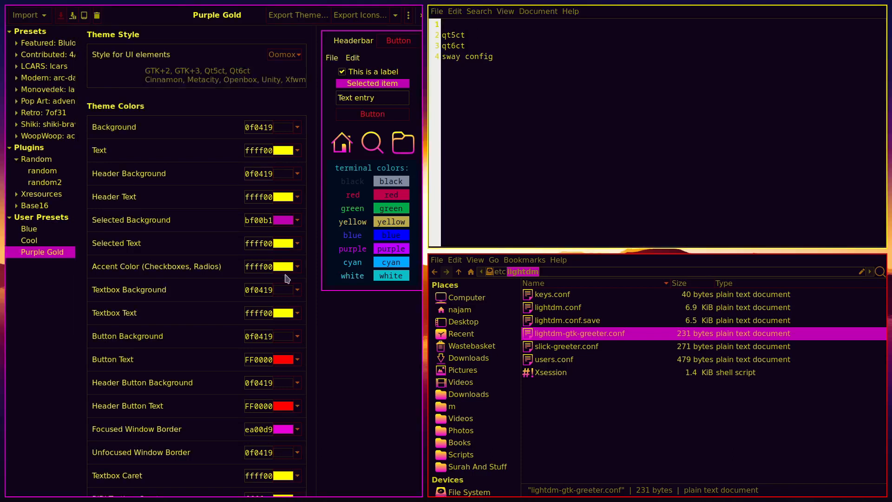
key("super+Return")
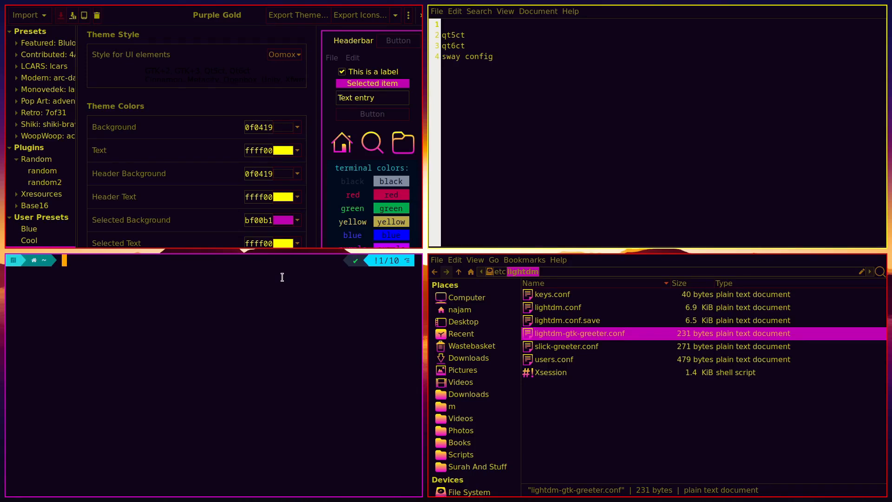
type("sudo nano /etc/environment")
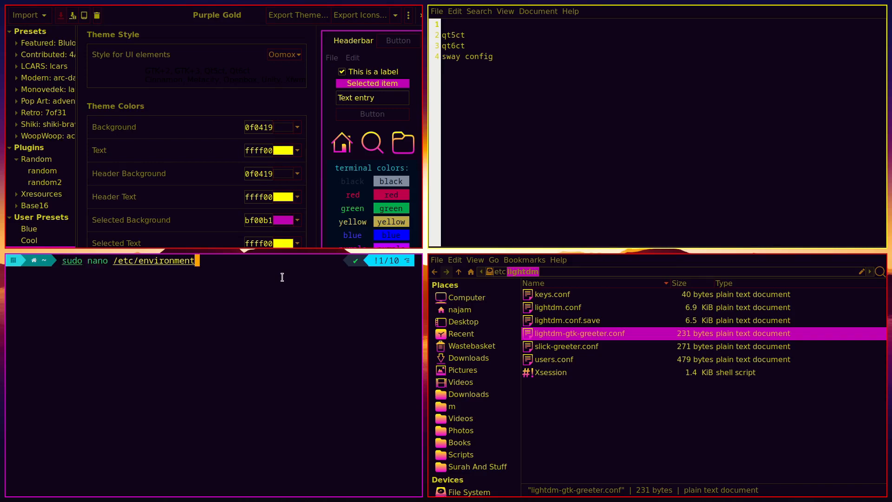
key("Return")
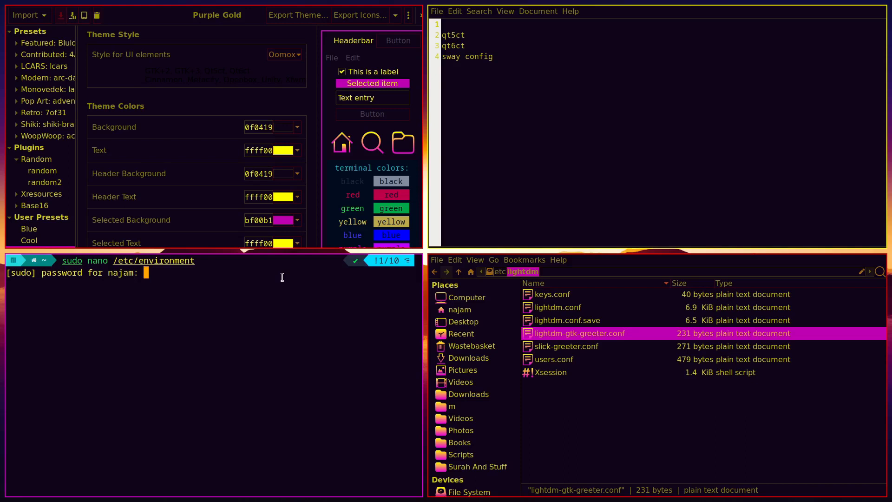
key("Return")
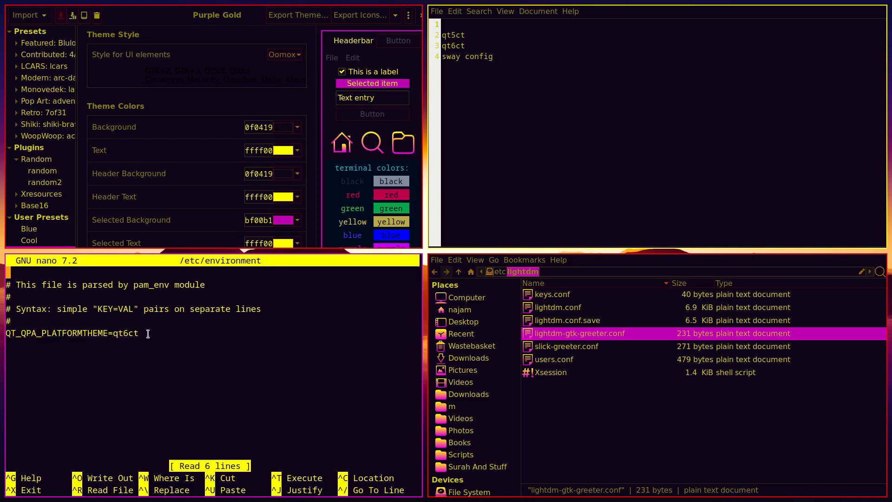
left_click_drag(149, 333, 4, 333)
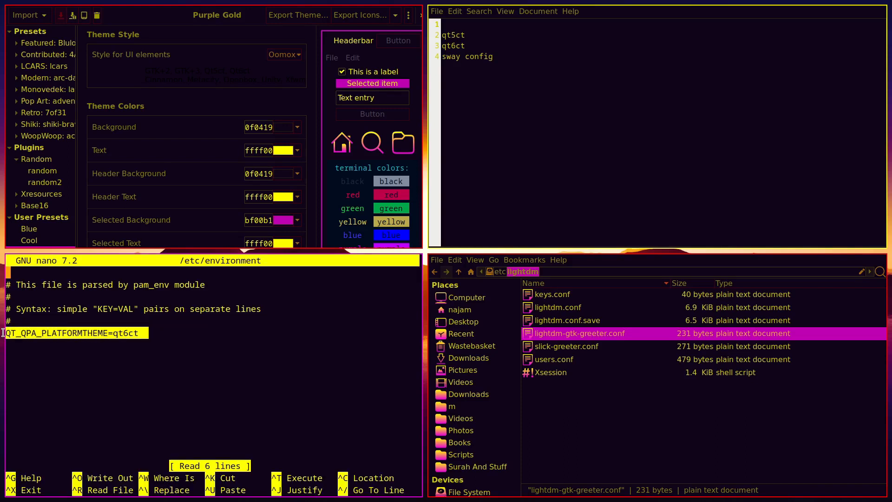
left_click(127, 334)
mouse_move(144, 333)
left_mouse_down()
mouse_move(115, 337)
mouse_move(146, 336)
left_mouse_up()
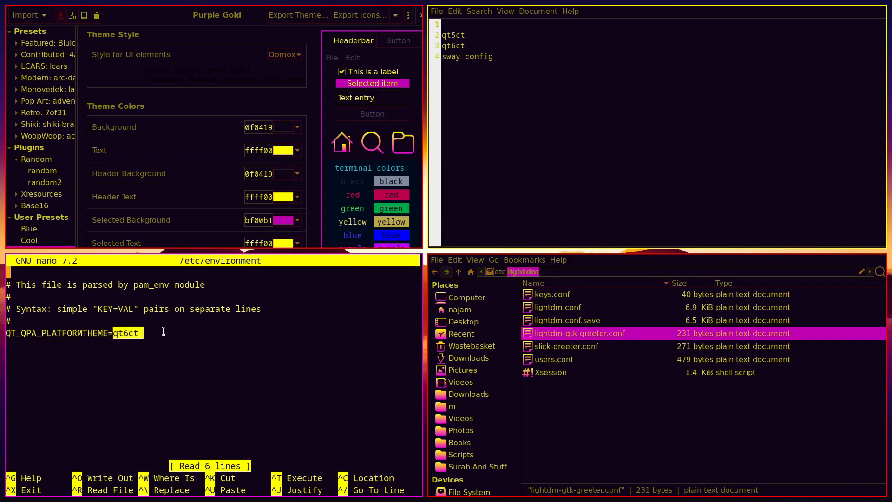
key("ctrl+x")
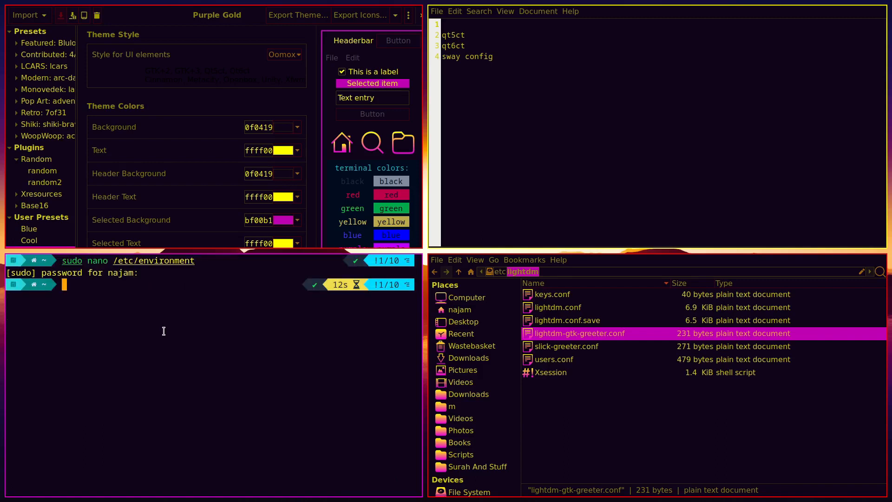
type("exit")
Close the terminal and launch Qt6 Settings from the launcher
key("Return")
key("super+d")
type("qt")
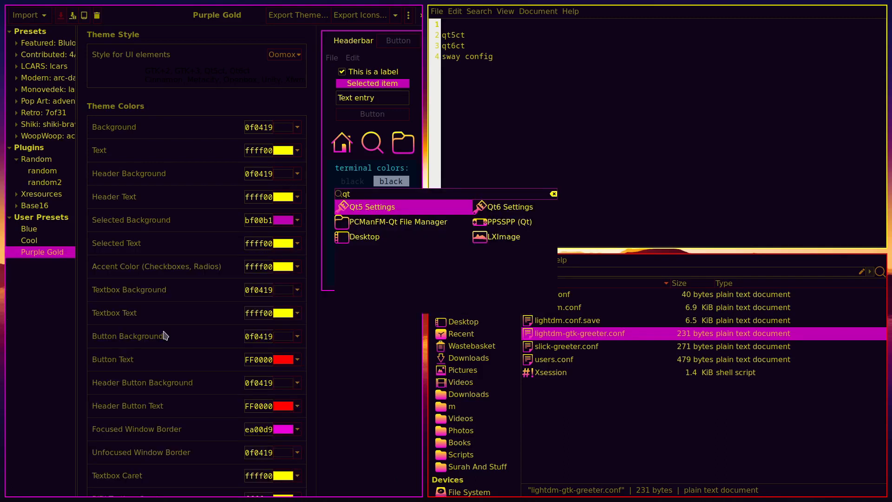
key("Right")
key("Left")
key("Right")
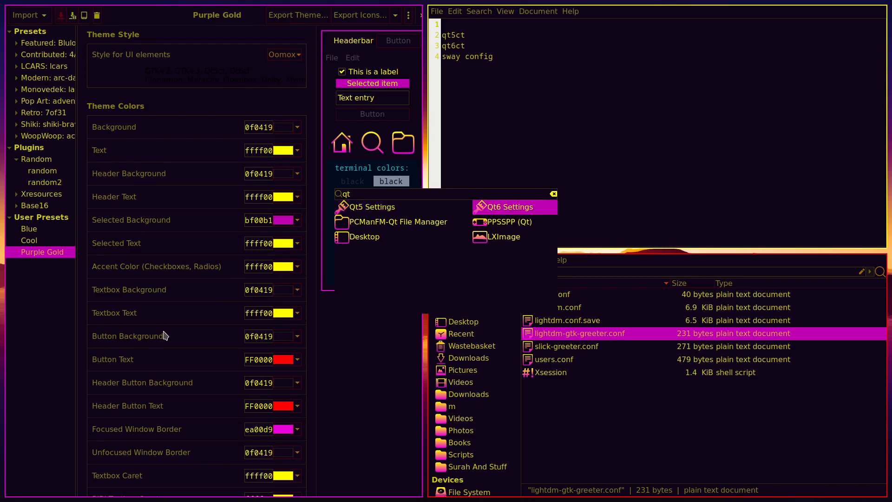
key("Return")
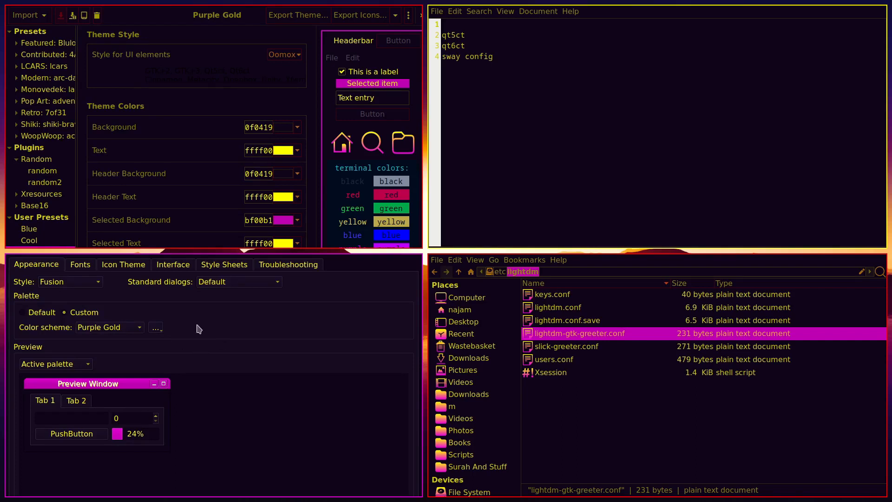
Set the colour scheme to Purple Gold and the style to Fusion, then close qt6ct
left_click(127, 330)
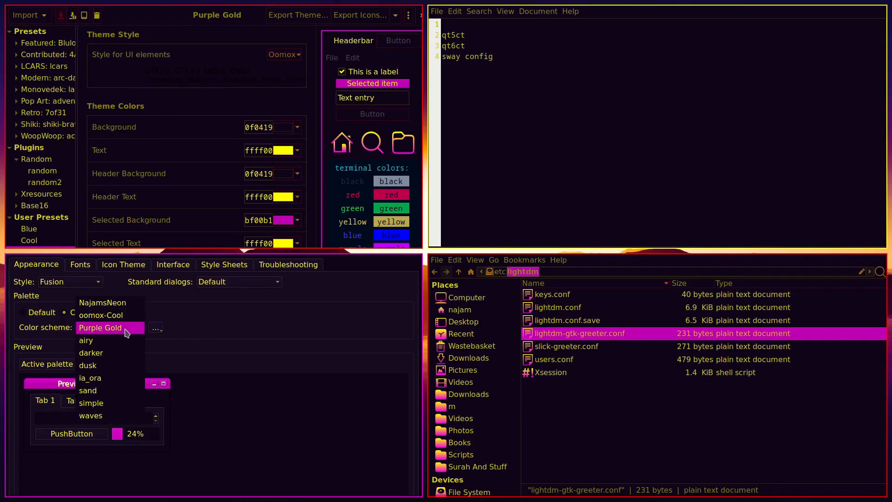
left_click(116, 332)
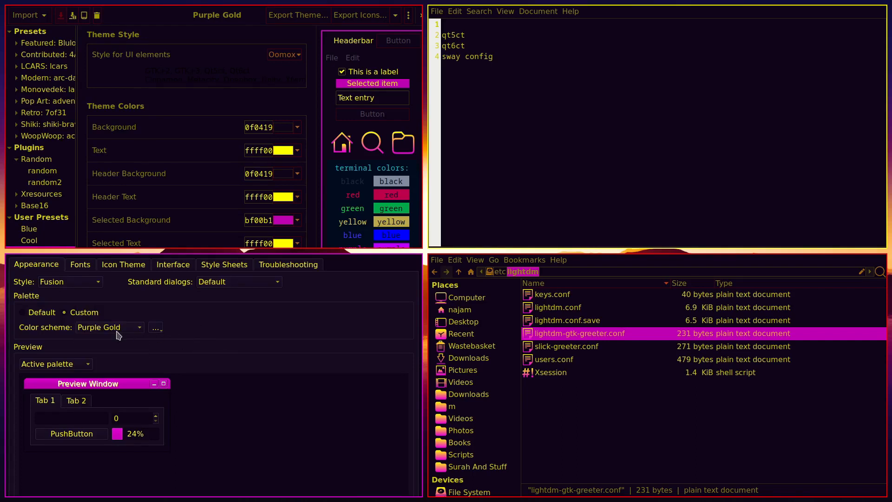
left_click(117, 329)
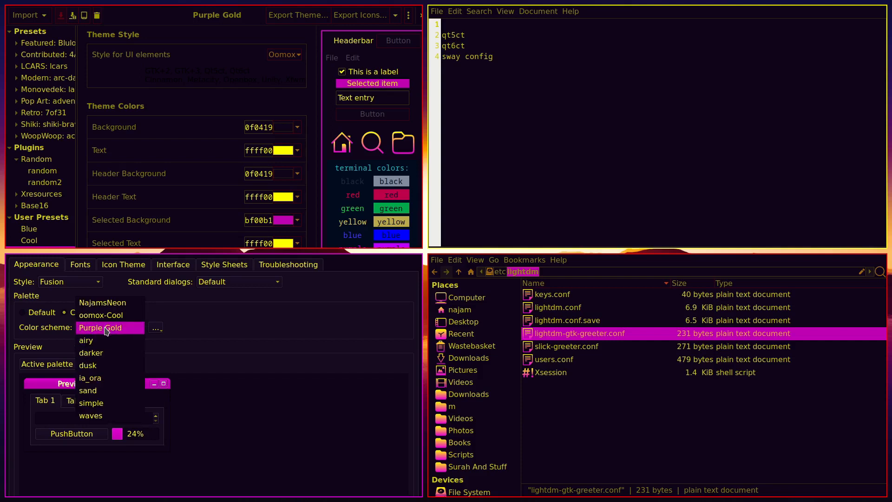
left_click(107, 331)
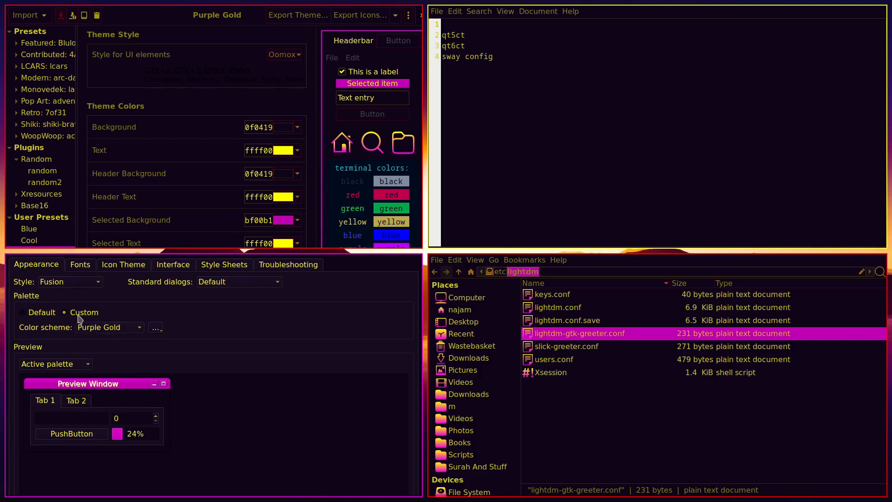
left_click(87, 283)
left_click(72, 300)
left_click(88, 284)
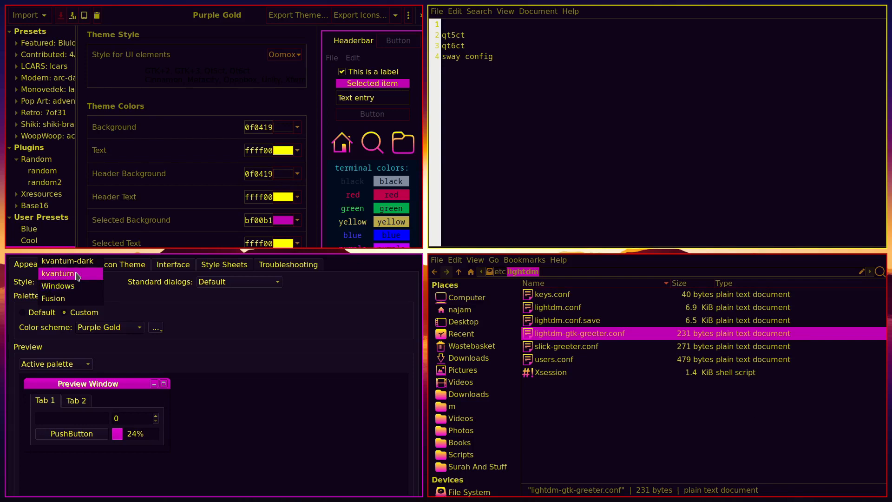
left_click(89, 302)
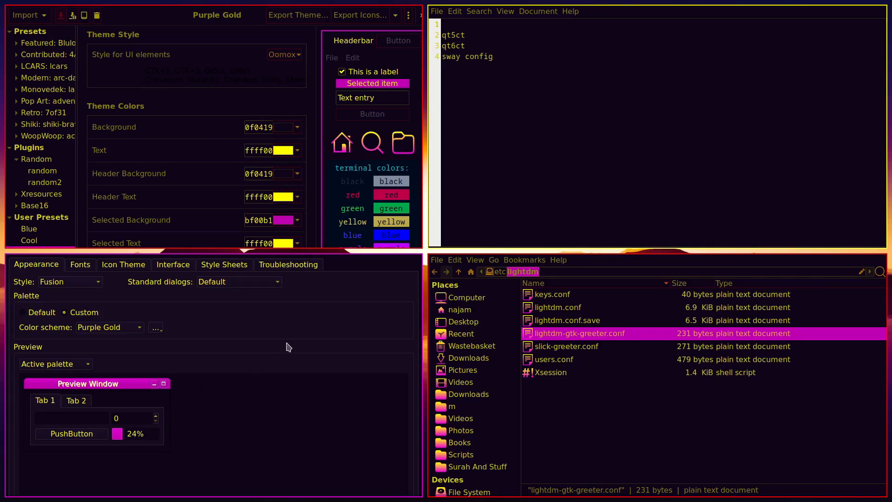
key("super+shift+q")
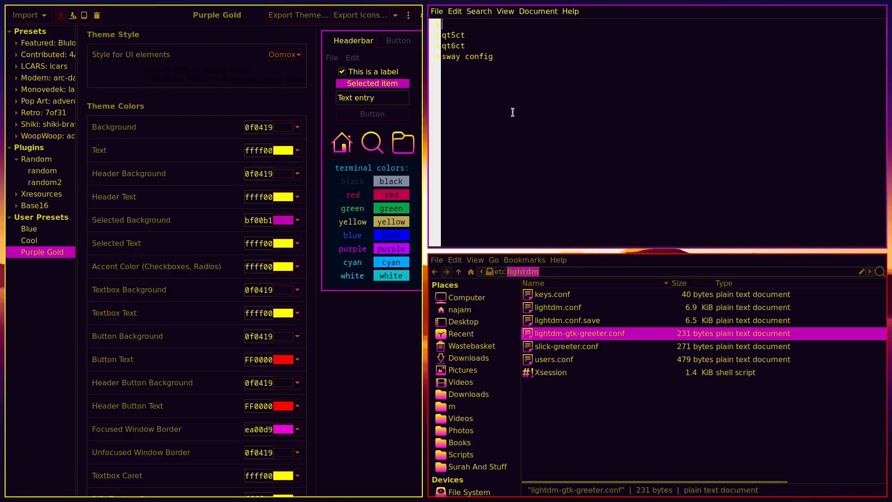
Open the sway config from ~/.config/sway in Mousepad
left_click(472, 310)
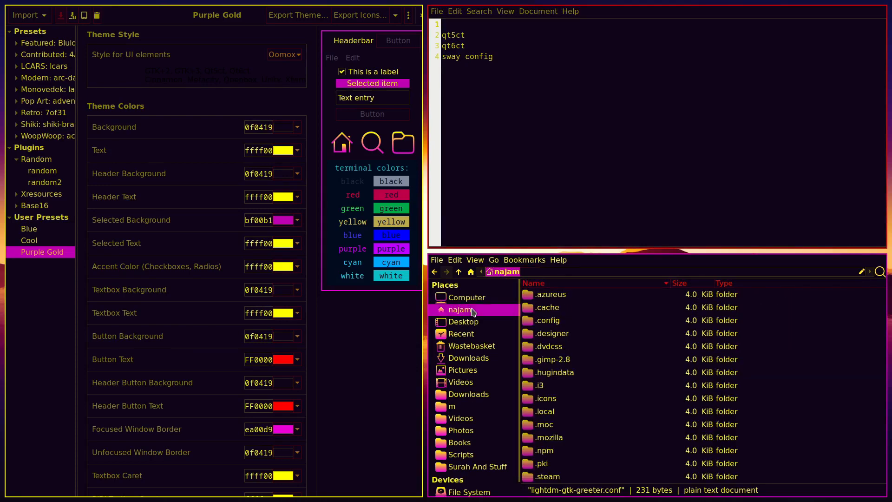
double_click(548, 320)
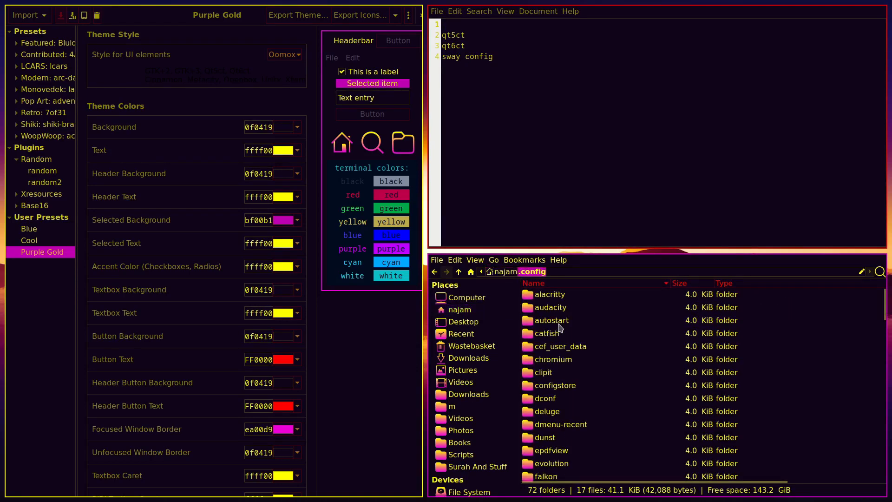
type("sway")
key("Return")
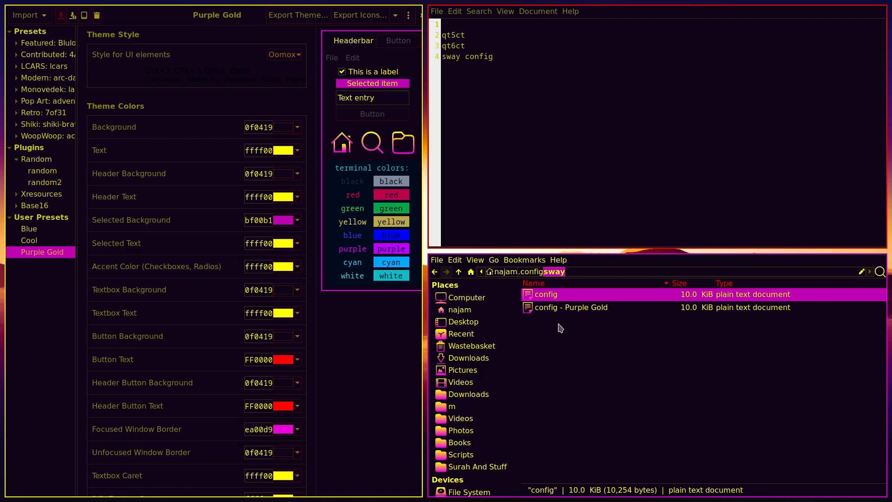
key("Return")
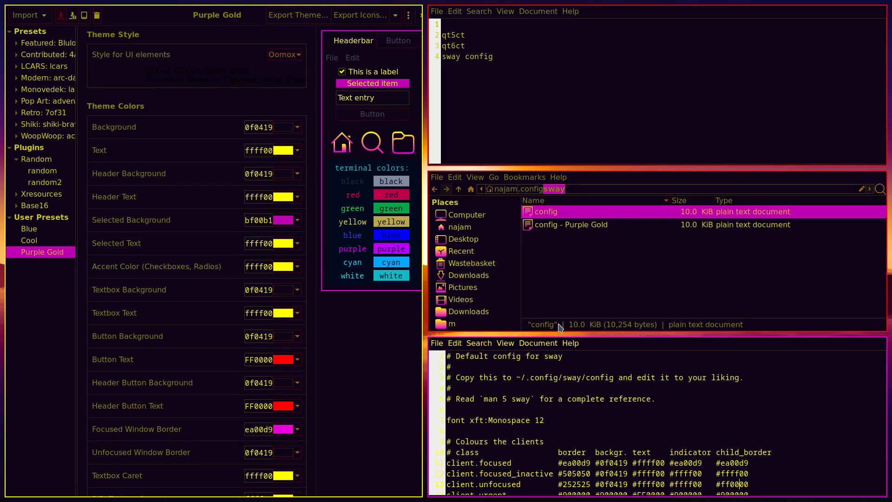
Tile the editor lower-left and highlight the bar colors block (statusline #ffff00, background #0f0419)
scroll(578, 402, "down", 2)
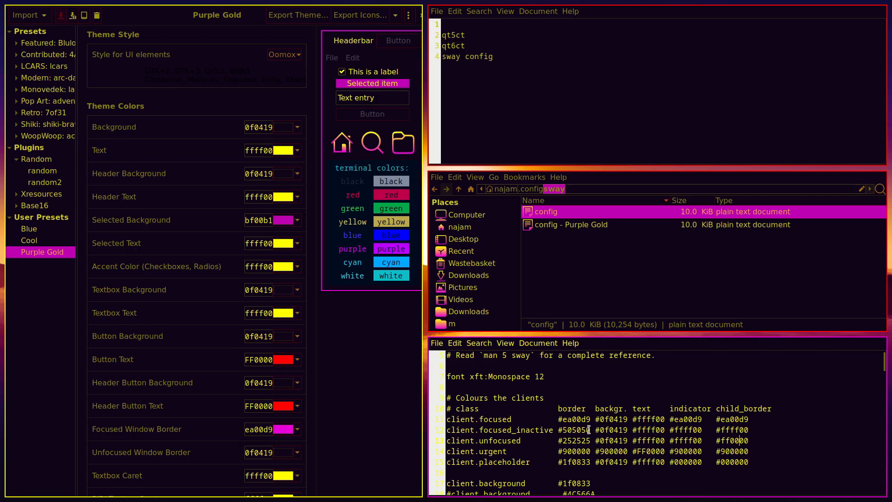
scroll(579, 437, "down", 20)
scroll(574, 407, "down", 20)
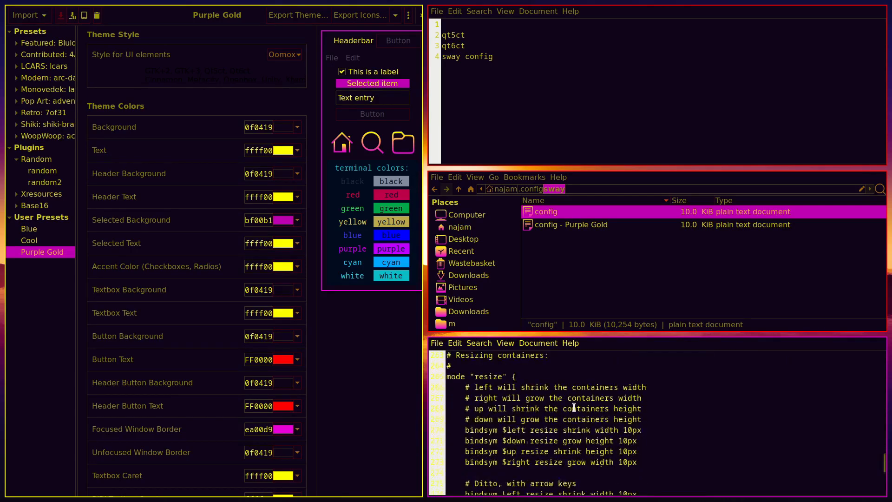
scroll(573, 407, "up", 2)
scroll(574, 407, "up", 1)
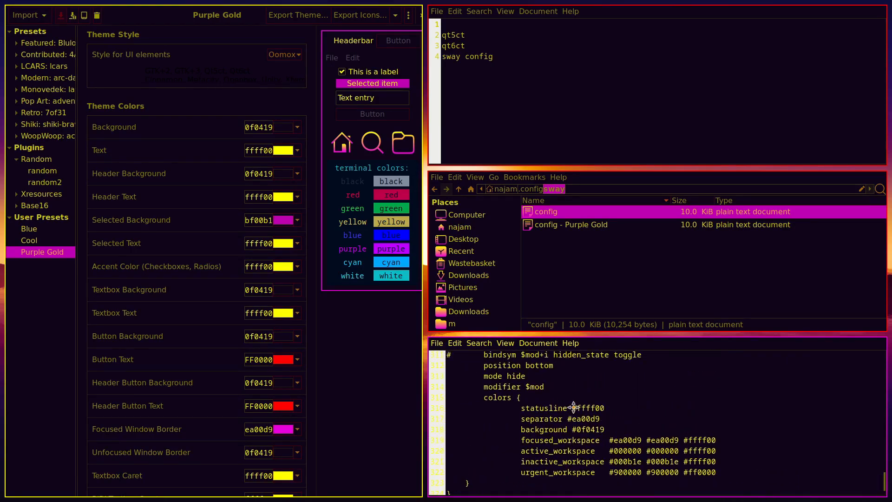
scroll(574, 407, "down", 3)
scroll(573, 407, "up", 3)
scroll(573, 407, "up", 3)
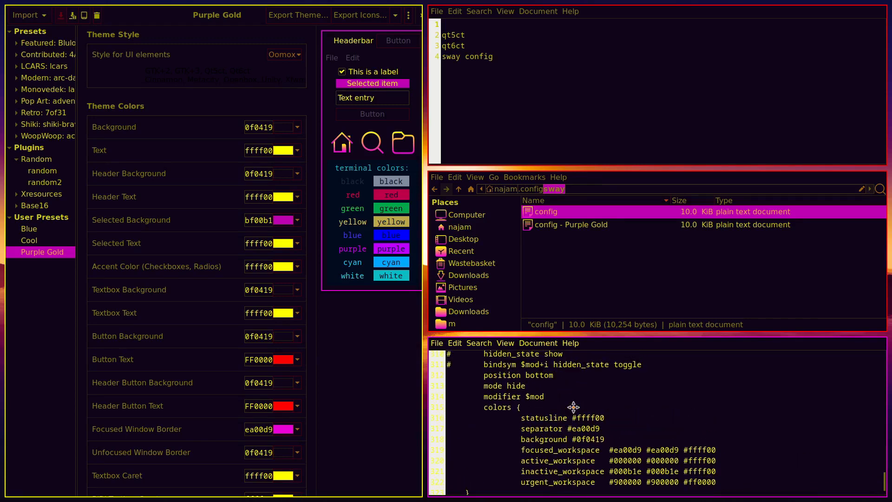
scroll(574, 407, "down", 1)
scroll(573, 407, "up", 4)
scroll(574, 407, "up", 1)
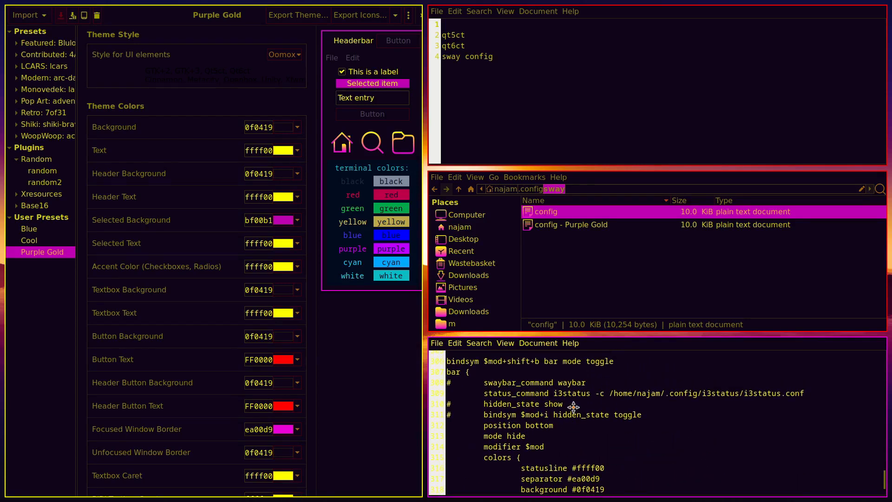
key("super+shift+Left")
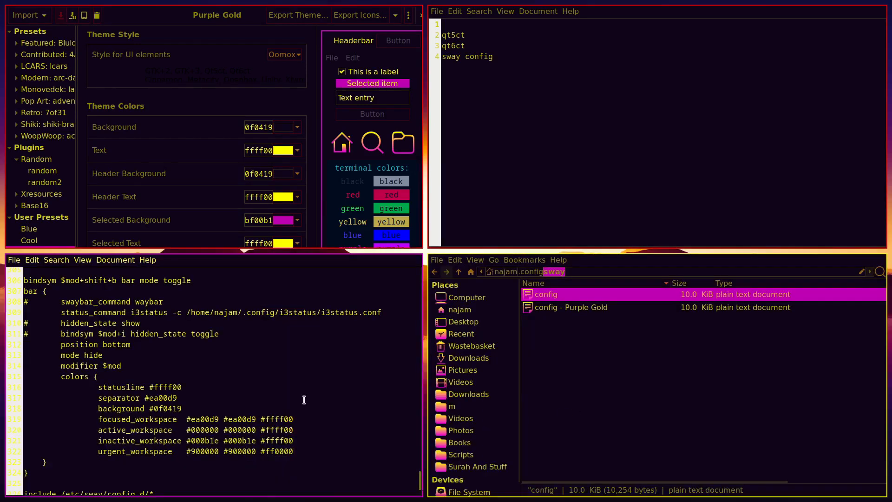
double_click(308, 312)
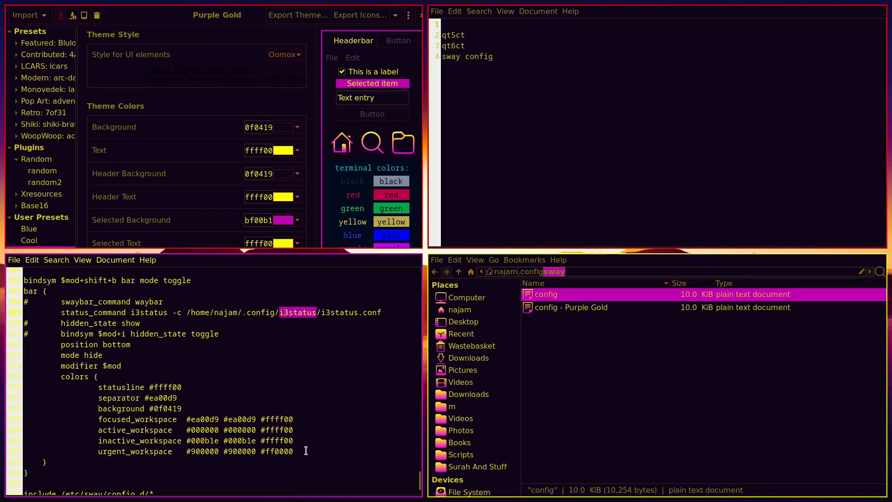
left_click_drag(299, 451, 80, 386)
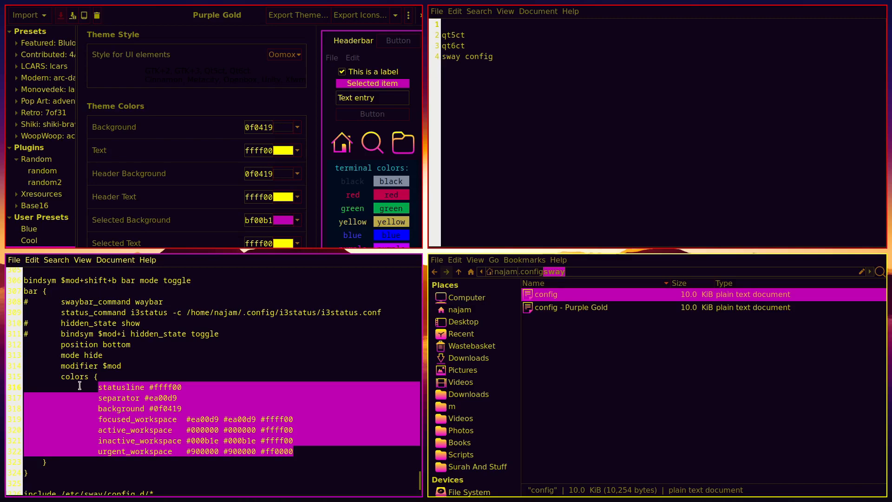
left_click(195, 422)
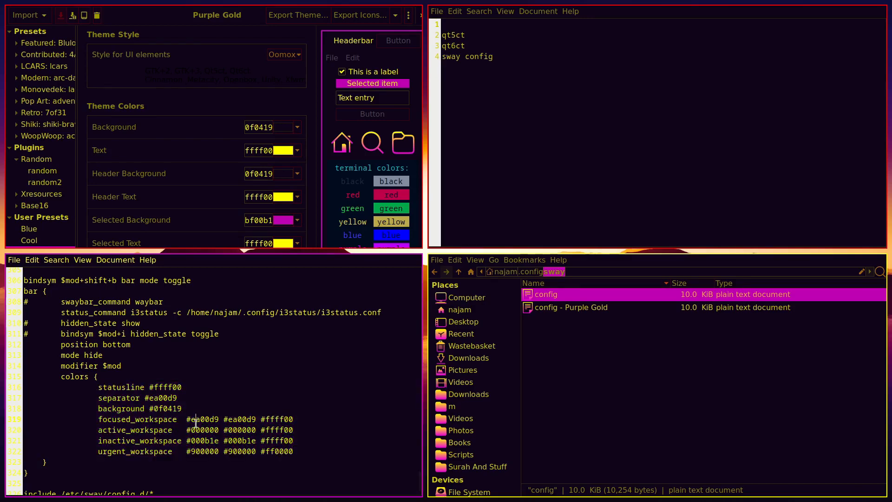
Scroll to the Iconset section and preview the Suru++ icon style
scroll(171, 192, "down", 2)
scroll(171, 191, "down", 10)
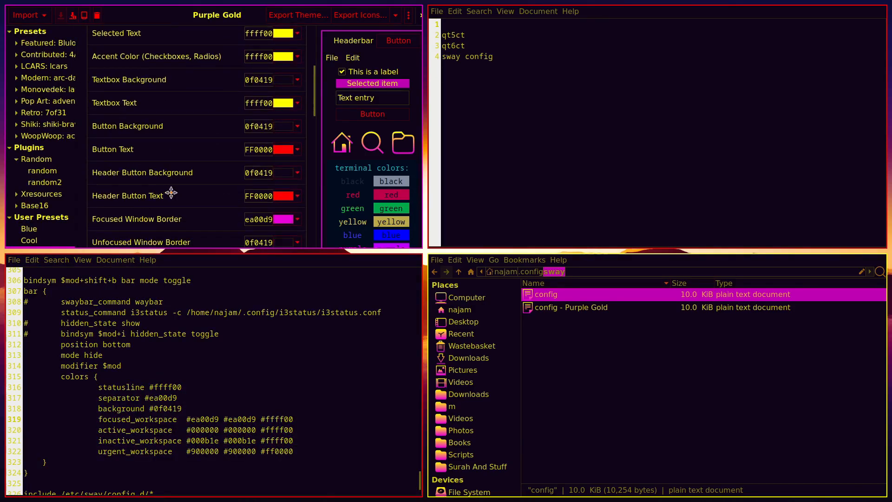
scroll(171, 192, "down", 4)
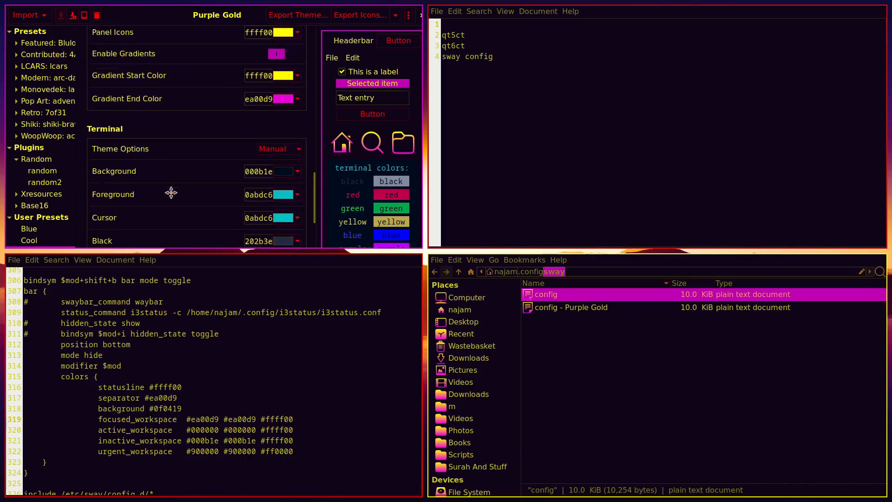
scroll(171, 192, "up", 12)
scroll(173, 197, "up", 1)
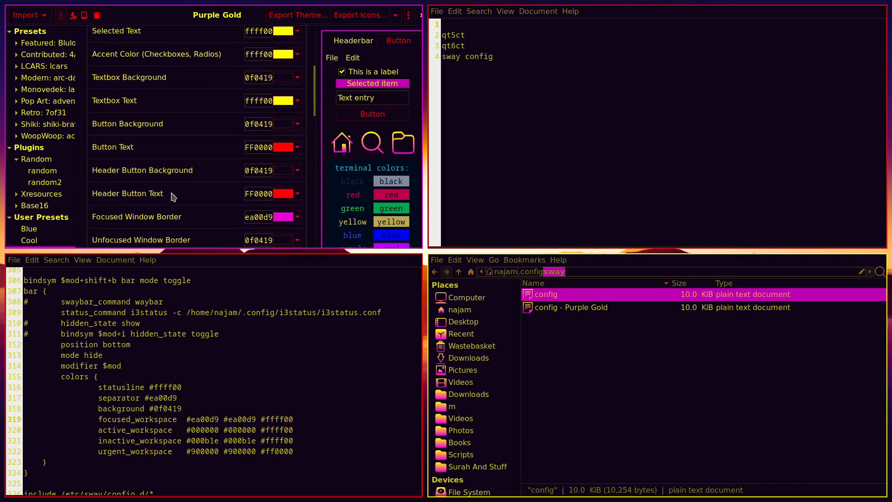
scroll(173, 197, "up", 5)
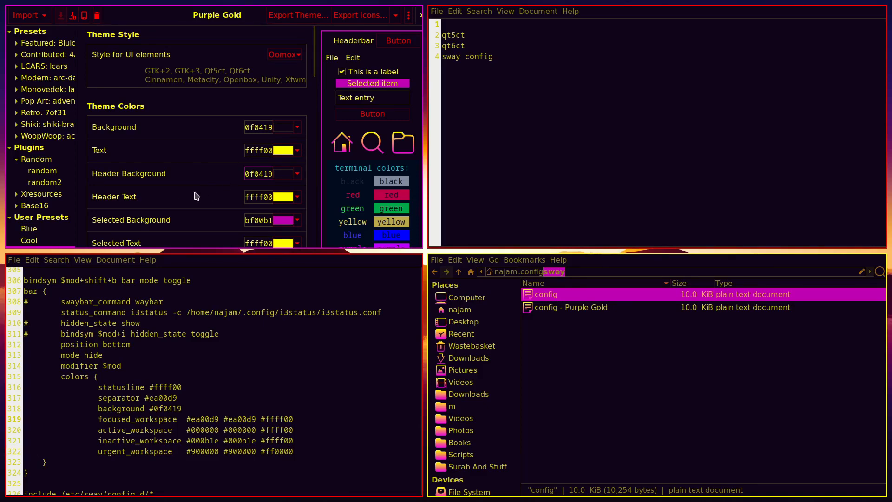
scroll(199, 160, "down", 15)
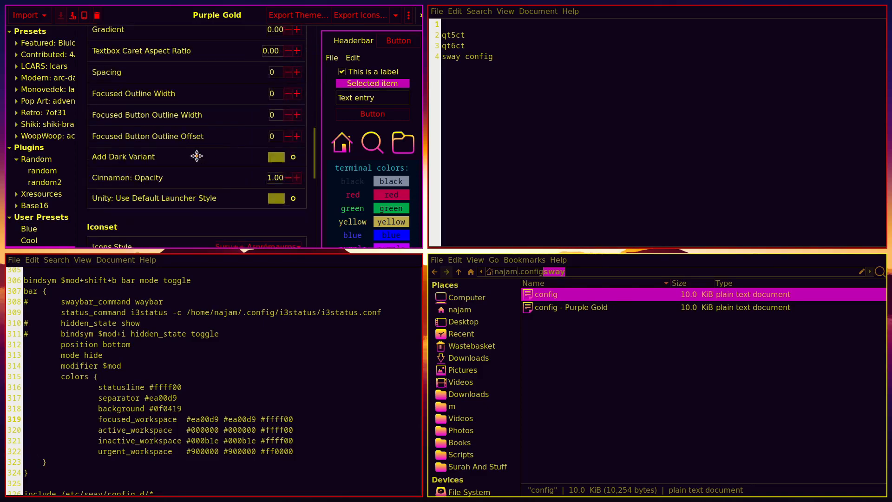
left_click(242, 61)
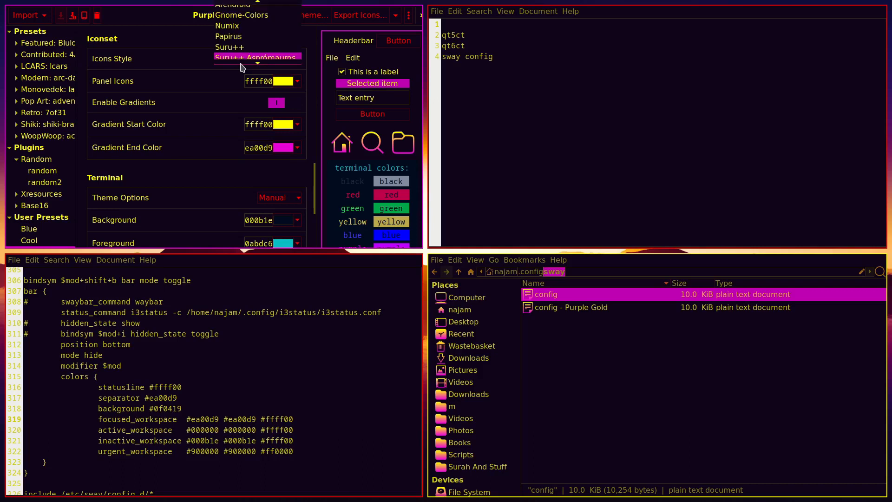
left_click(236, 47)
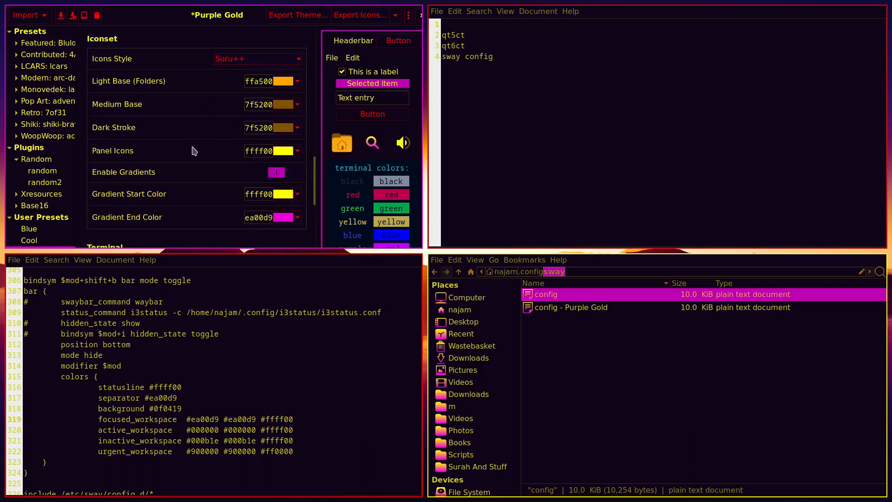
Try Papirus, Numix and Archdroid icons, then settle on Suru++ Asprómauros
key("Up")
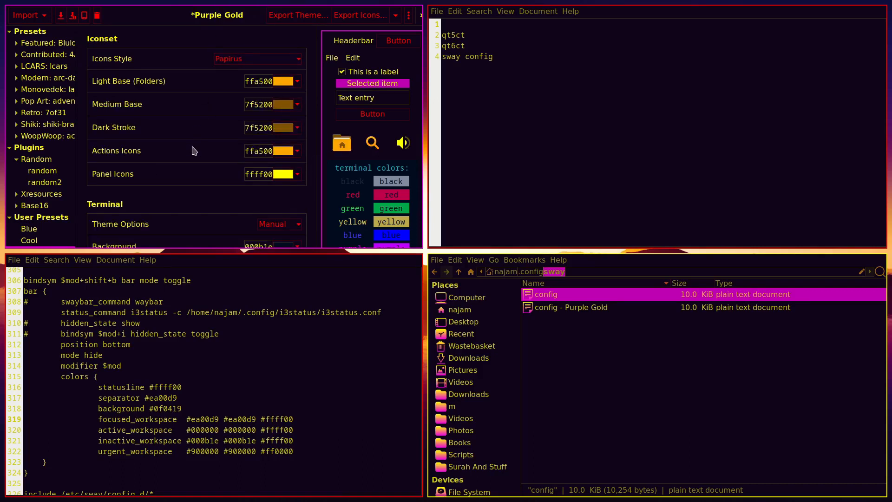
key("Up")
key("Up")
key("Down")
key("Down")
key("Up")
key("Up")
key("Up")
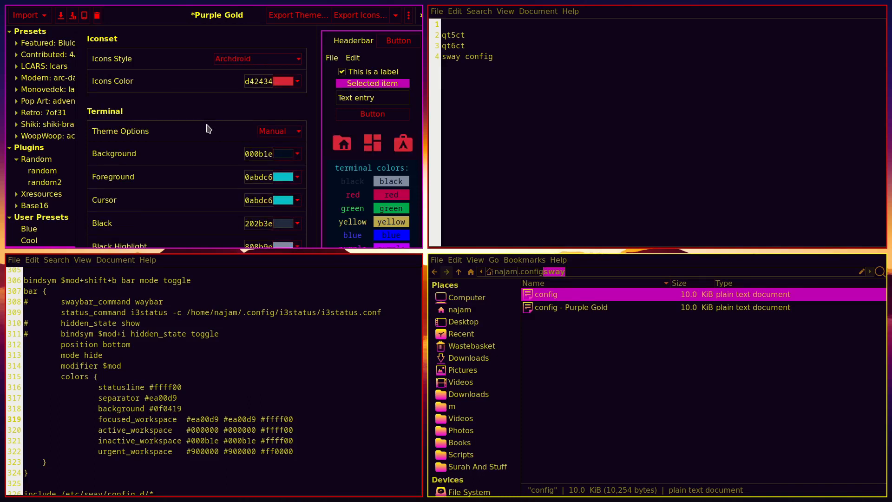
key("Up")
key("Up")
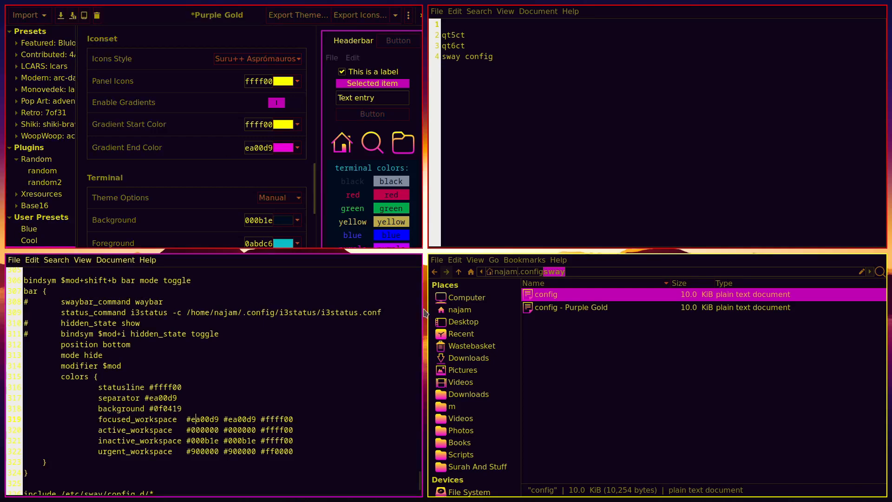
left_click(475, 312)
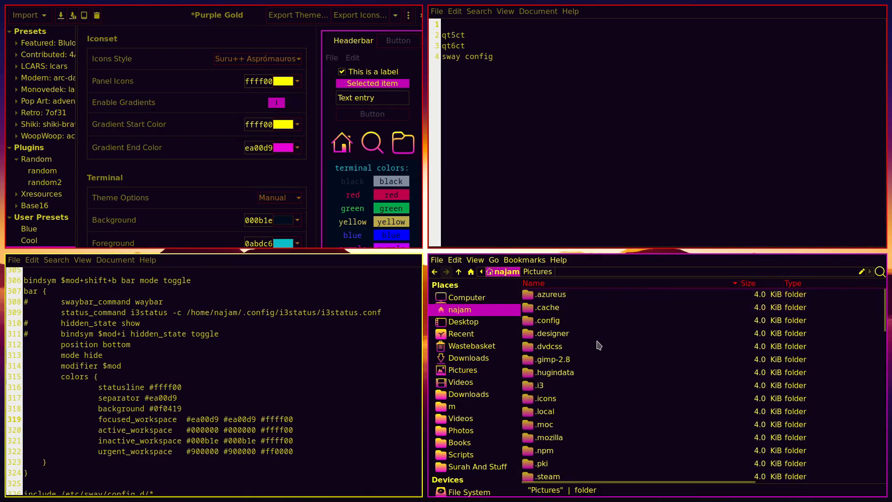
View the home folder's gradient icons fullscreen in Icon View, then restore the tiled Detailed List View
key("ctrl+1")
key("super+f")
scroll(540, 383, "up", 10)
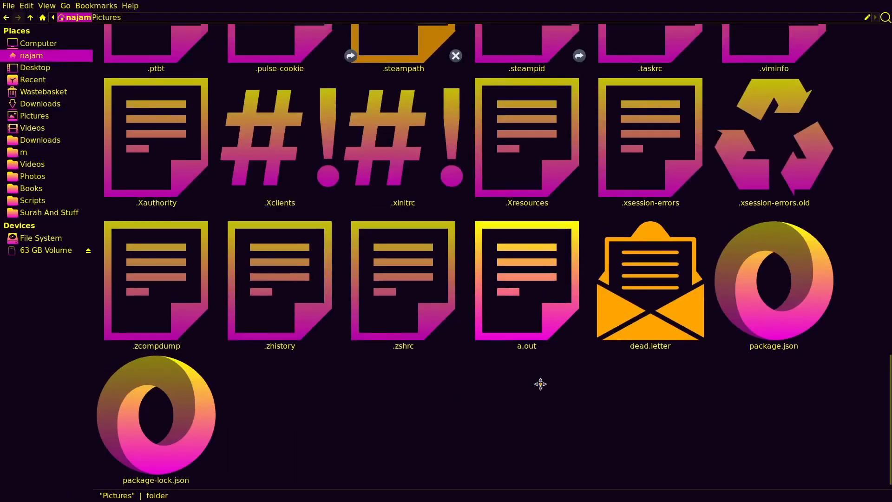
scroll(541, 384, "up", 7)
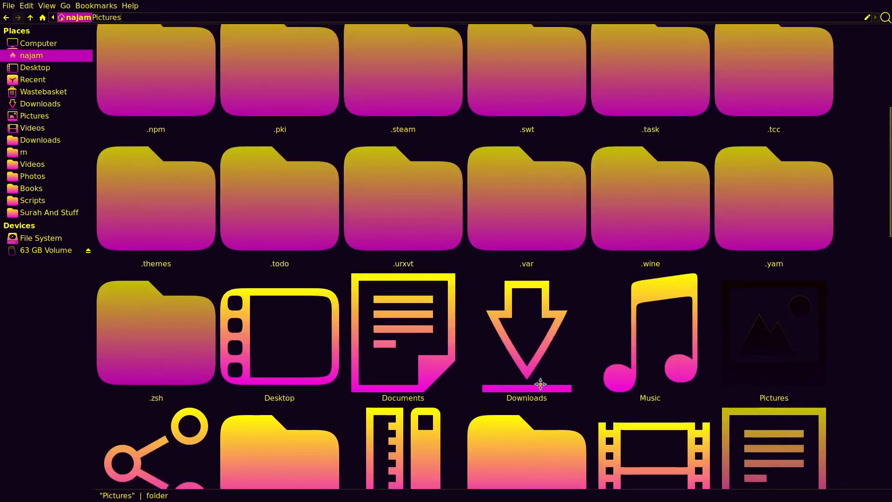
scroll(540, 384, "down", 2)
scroll(540, 384, "up", 5)
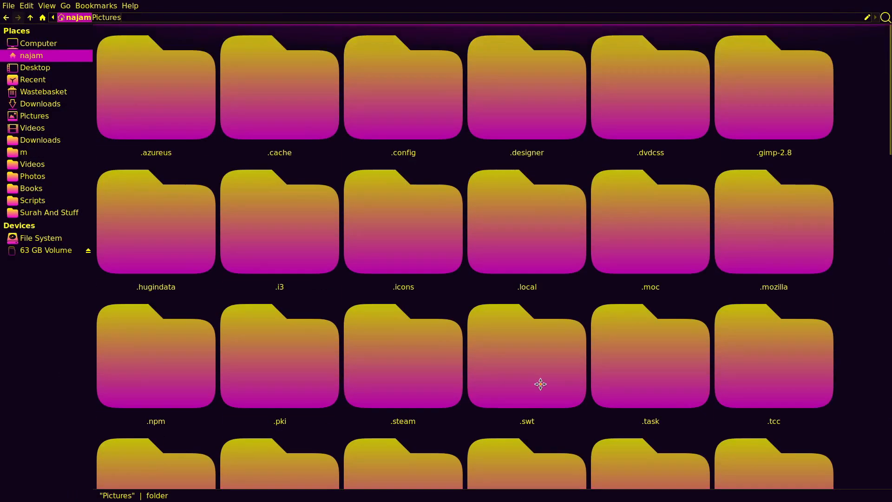
key("ctrl+4")
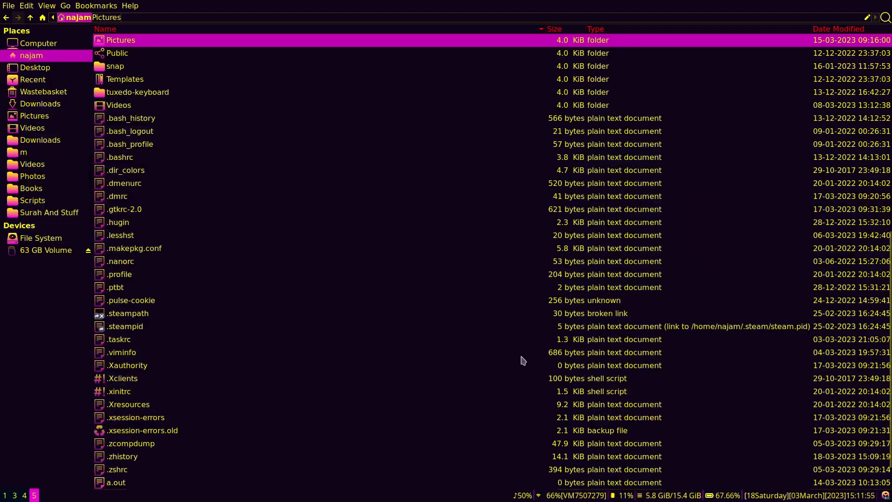
key("super+f")
Close the sway config file and switch to the OBS workspace
scroll(612, 398, "up", 10)
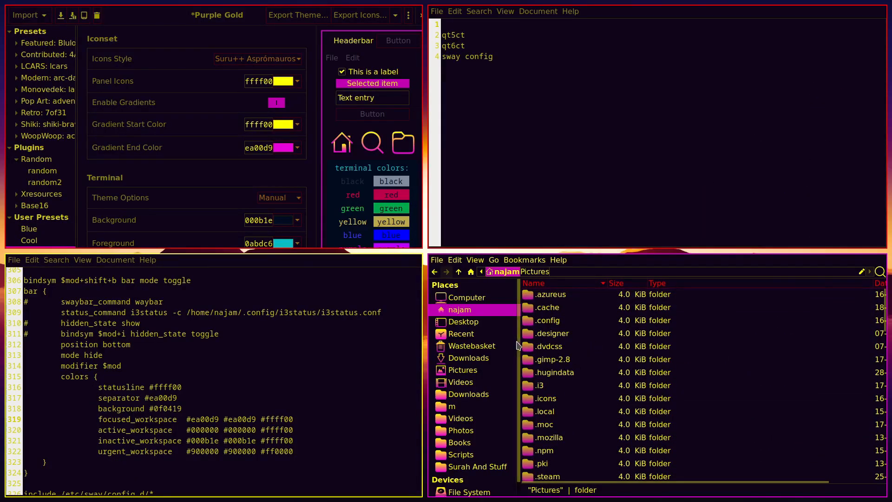
key("super+shift+q")
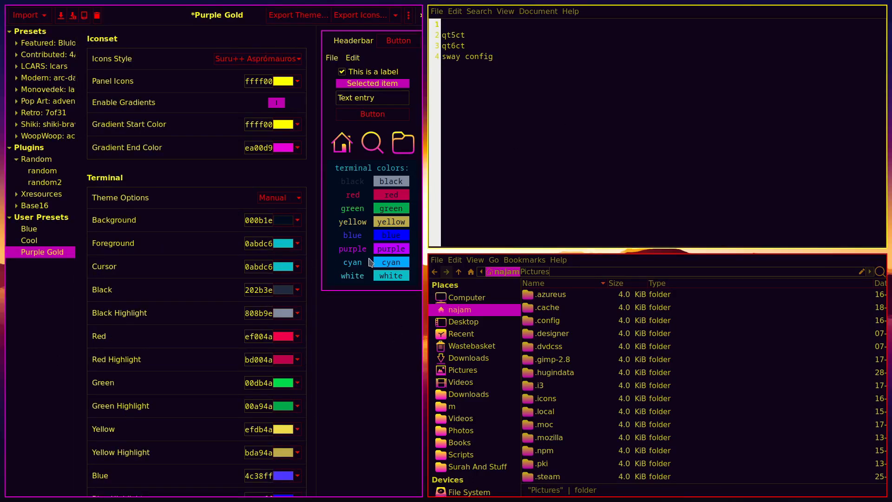
key("super")
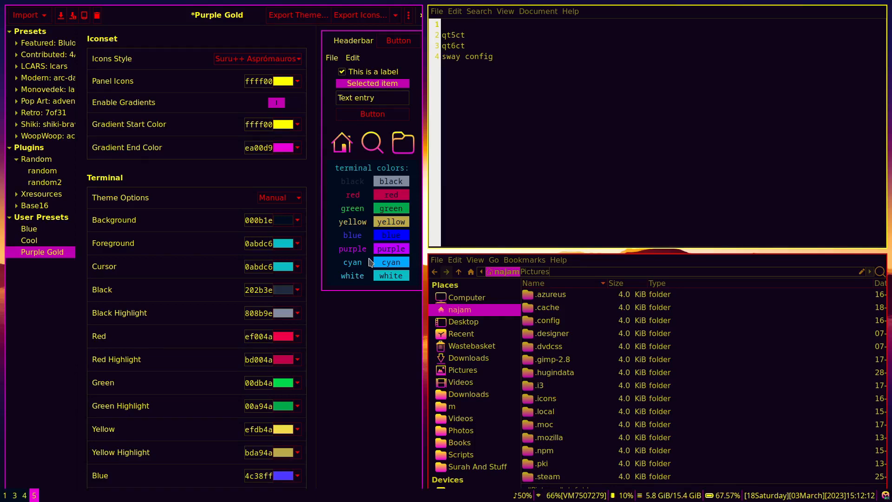
key("super+4")
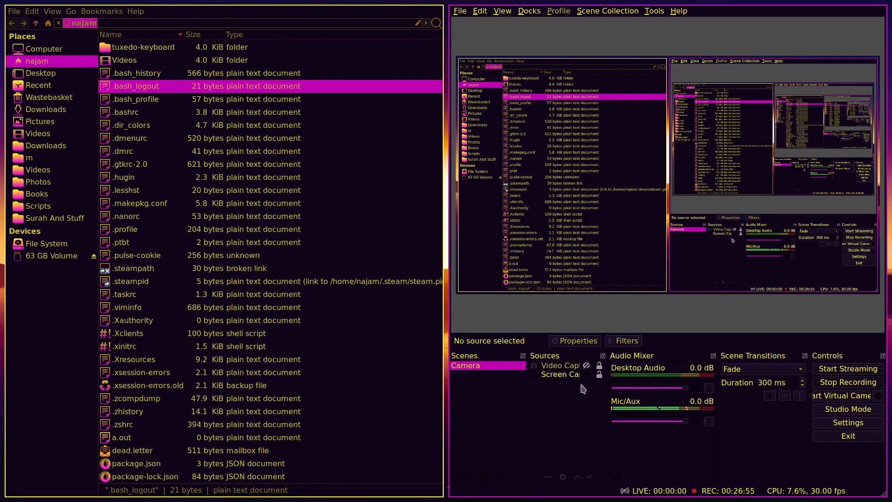
Set the OBS General theme to System and confirm with OK
left_click(843, 427)
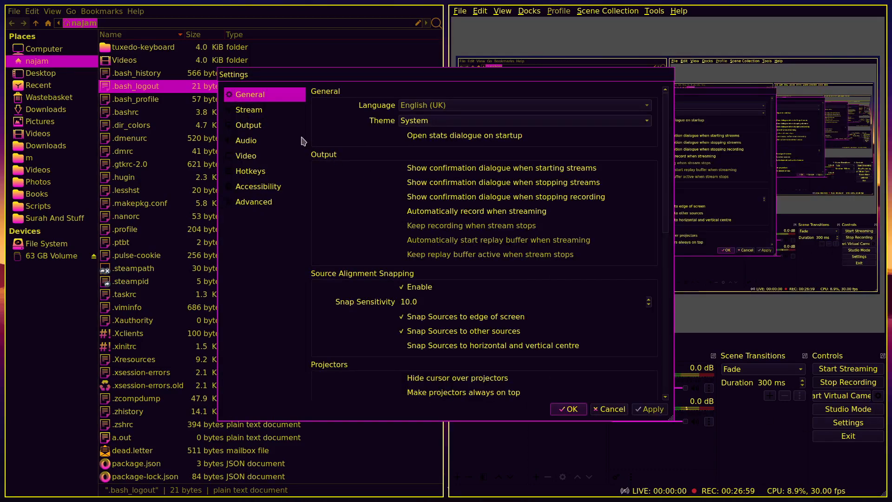
left_click(425, 122)
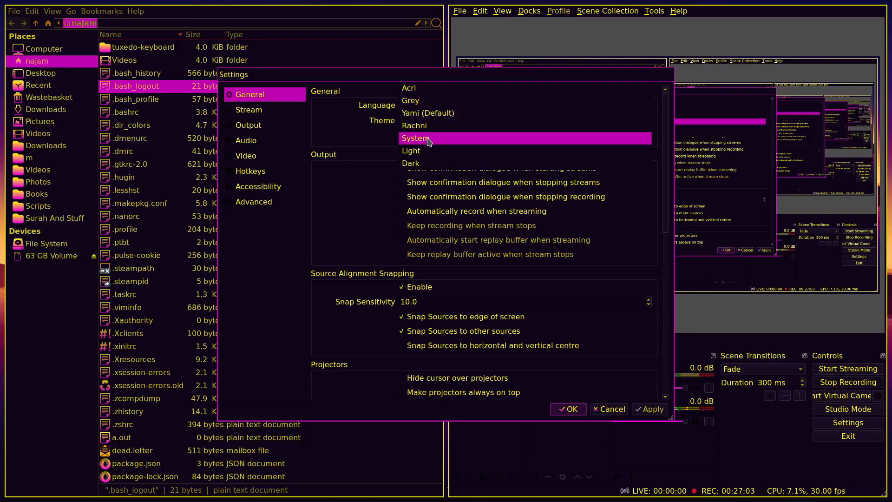
left_click(429, 140)
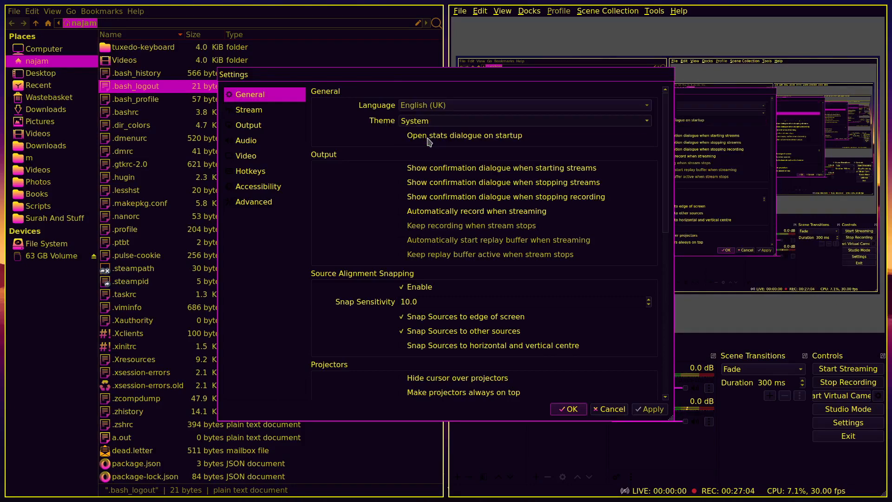
left_click(563, 411)
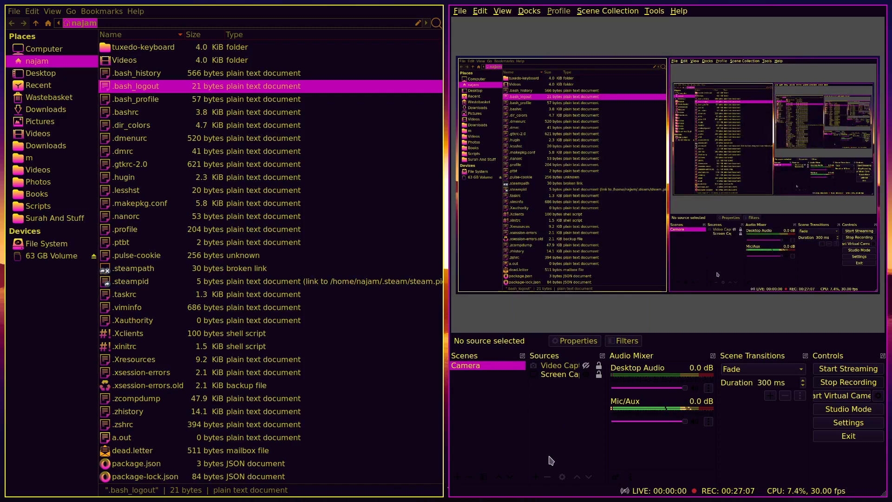